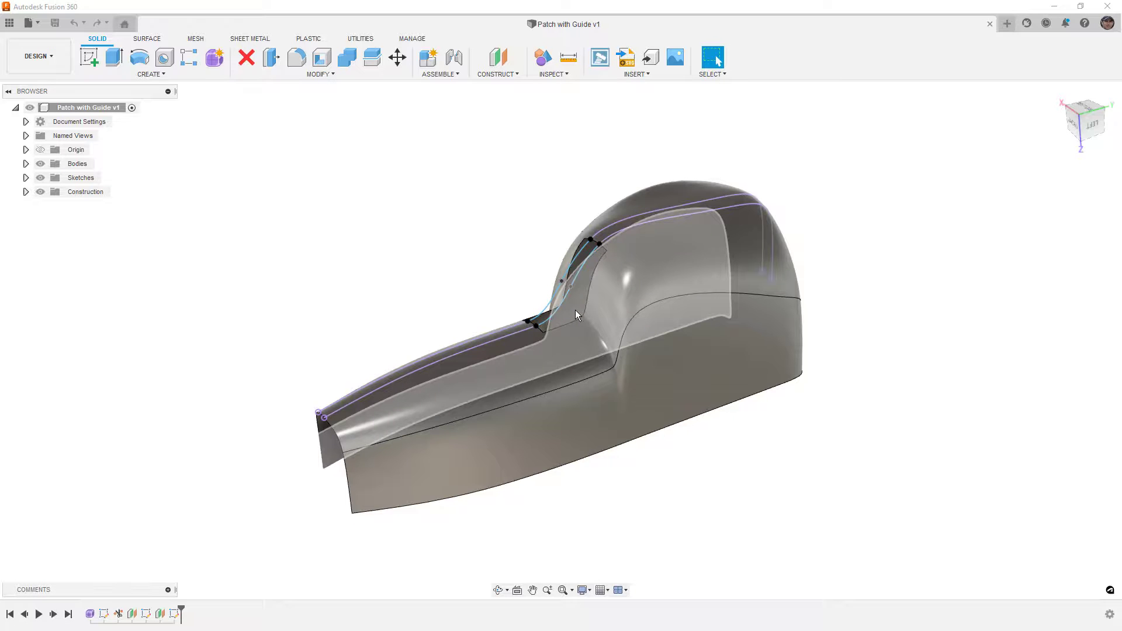
# Step: Start a surface patch over the opening, using its connected edge loop as the boundary with curvature continuity
pyautogui.keyDown('shift'); pyautogui.moveTo(527, 279); pyautogui.dragTo(581, 298, button='middle'); pyautogui.keyUp('shift')
pyautogui.scroll(5, 580, 293)
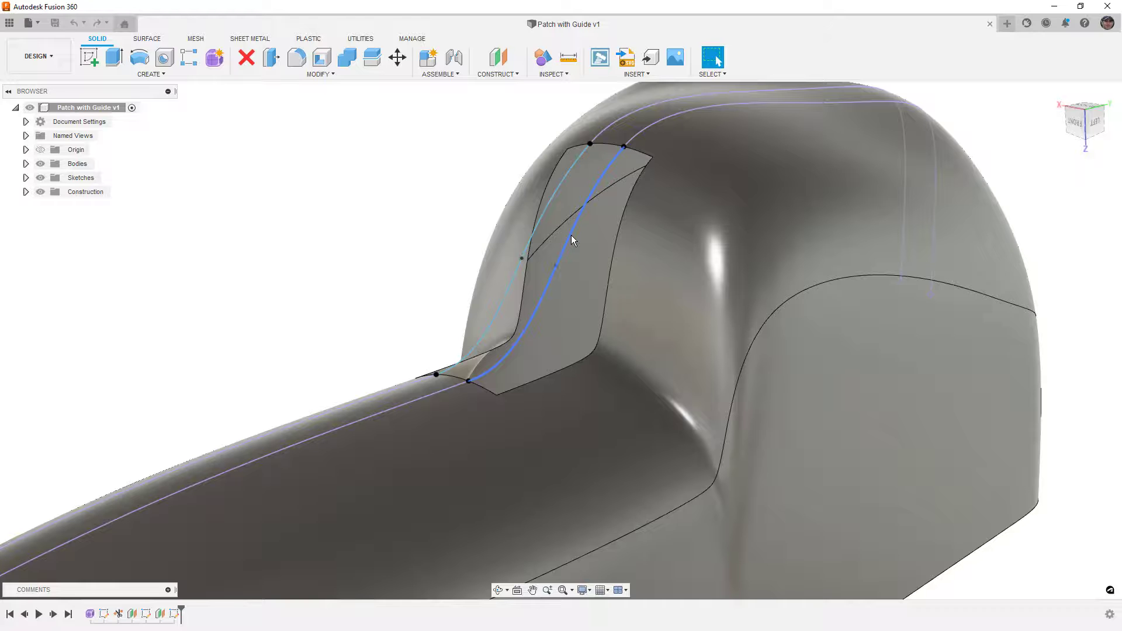
pyautogui.click(571, 236)
pyautogui.click(143, 41)
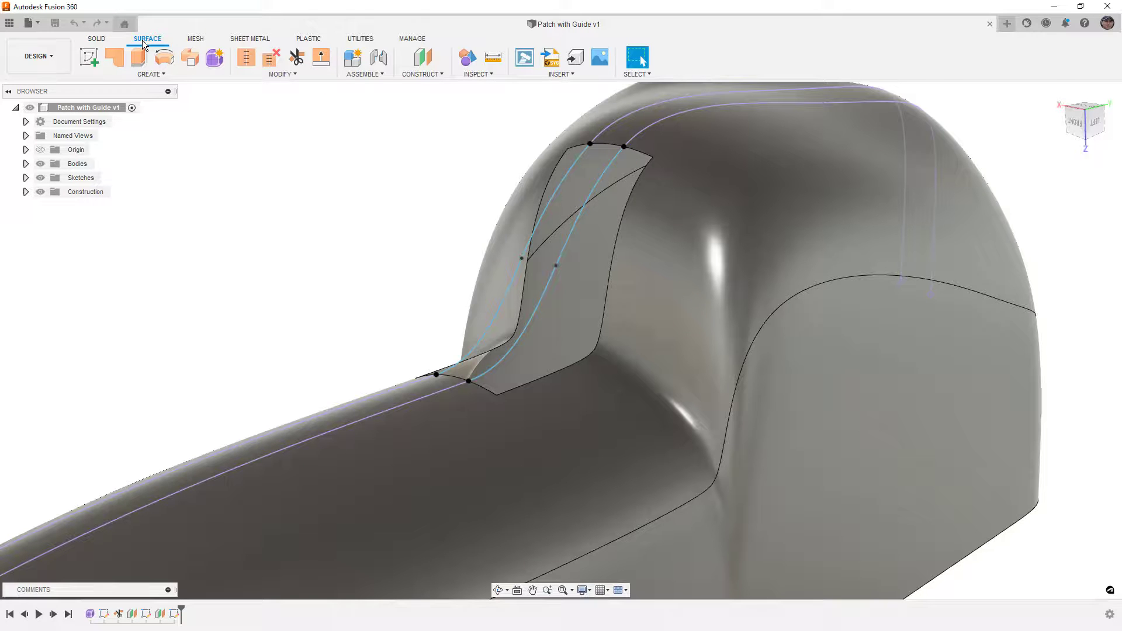
pyautogui.click(120, 59)
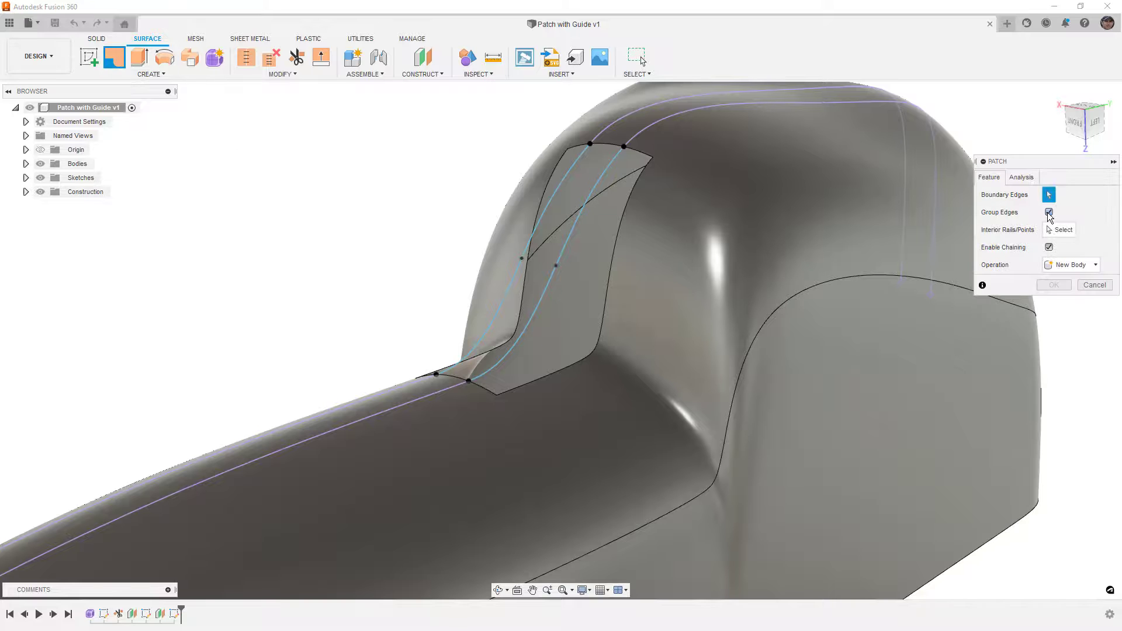
pyautogui.click(644, 154)
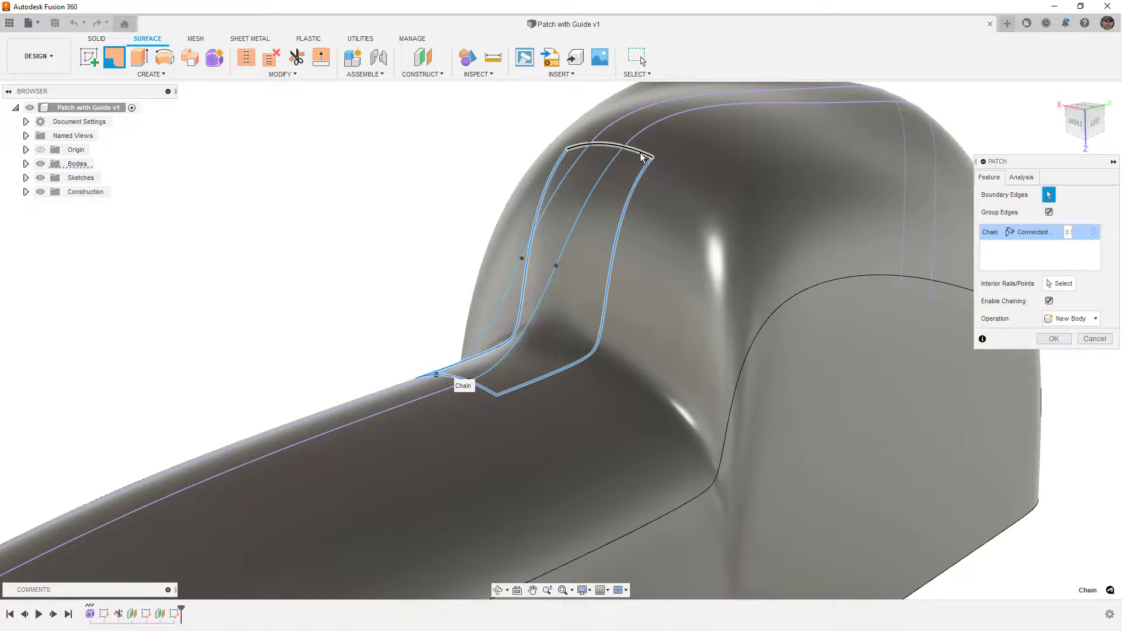
pyautogui.moveTo(669, 275)
pyautogui.keyDown('shift'); pyautogui.mouseDown(button='middle')
pyautogui.moveTo(608, 251)
pyautogui.moveTo(648, 283)
pyautogui.mouseUp(button='middle'); pyautogui.keyUp('shift')
pyautogui.click(1034, 232)
pyautogui.click(1032, 269)
pyautogui.keyDown('shift'); pyautogui.moveTo(824, 273); pyautogui.dragTo(618, 307, button='middle'); pyautogui.keyUp('shift')
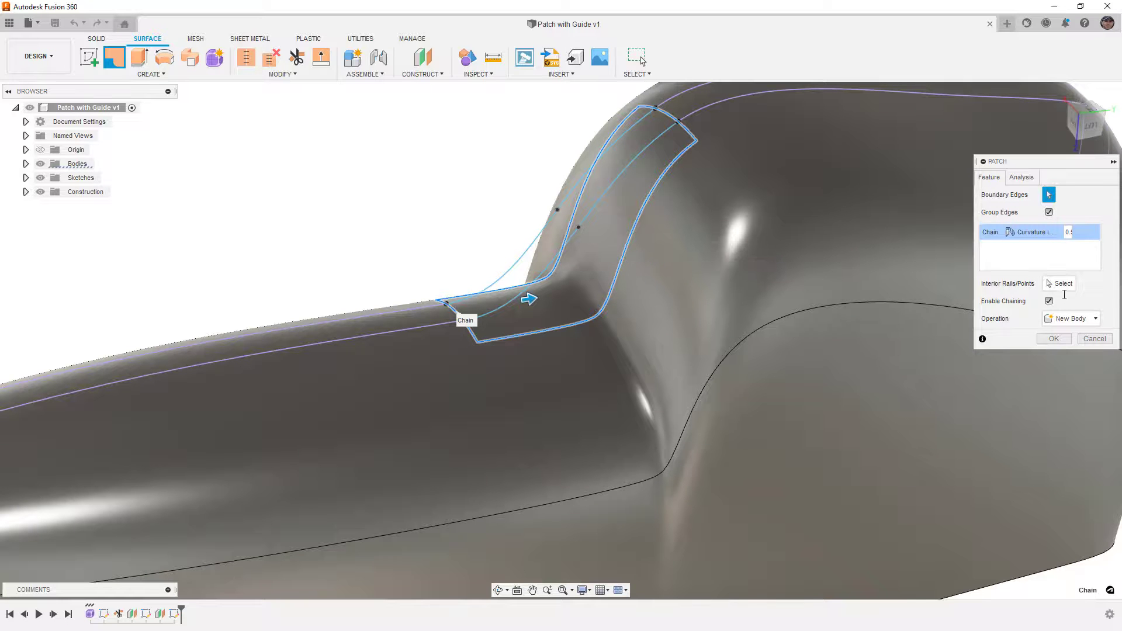
# Step: Add the two sketched curves spanning the opening as interior rails and create the patch as a new body
pyautogui.click(1056, 285)
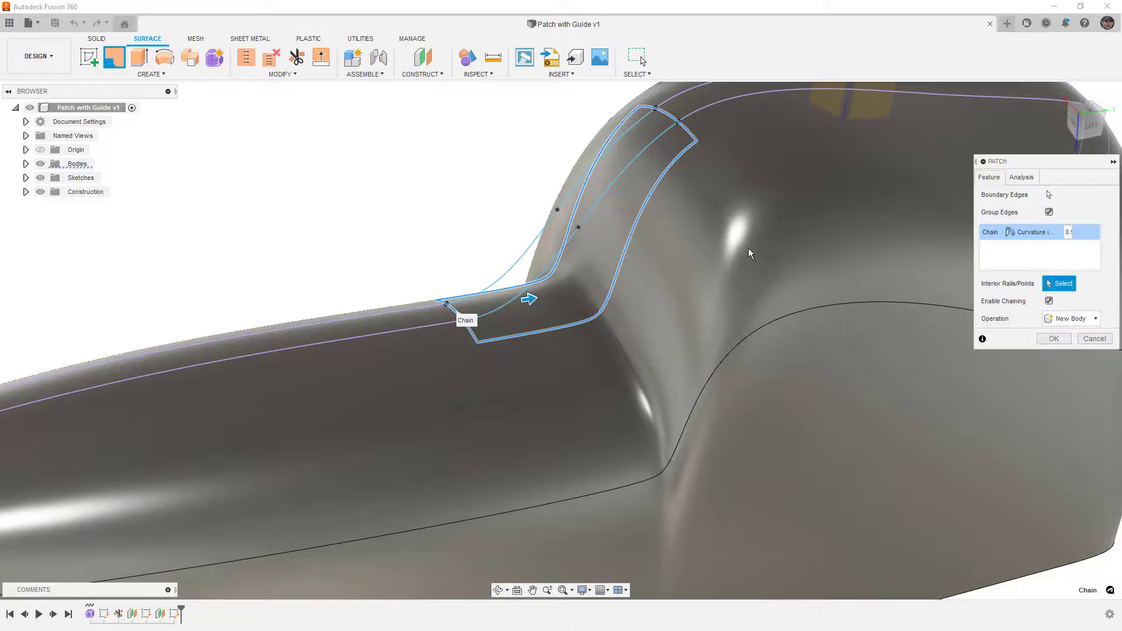
pyautogui.click(614, 185)
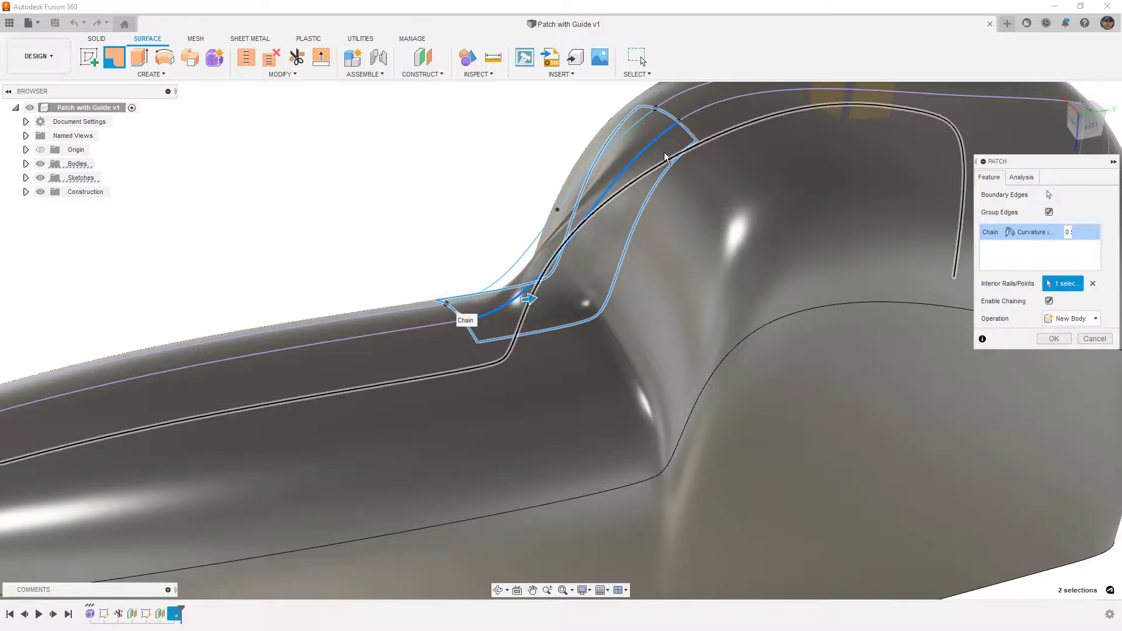
pyautogui.click(630, 138)
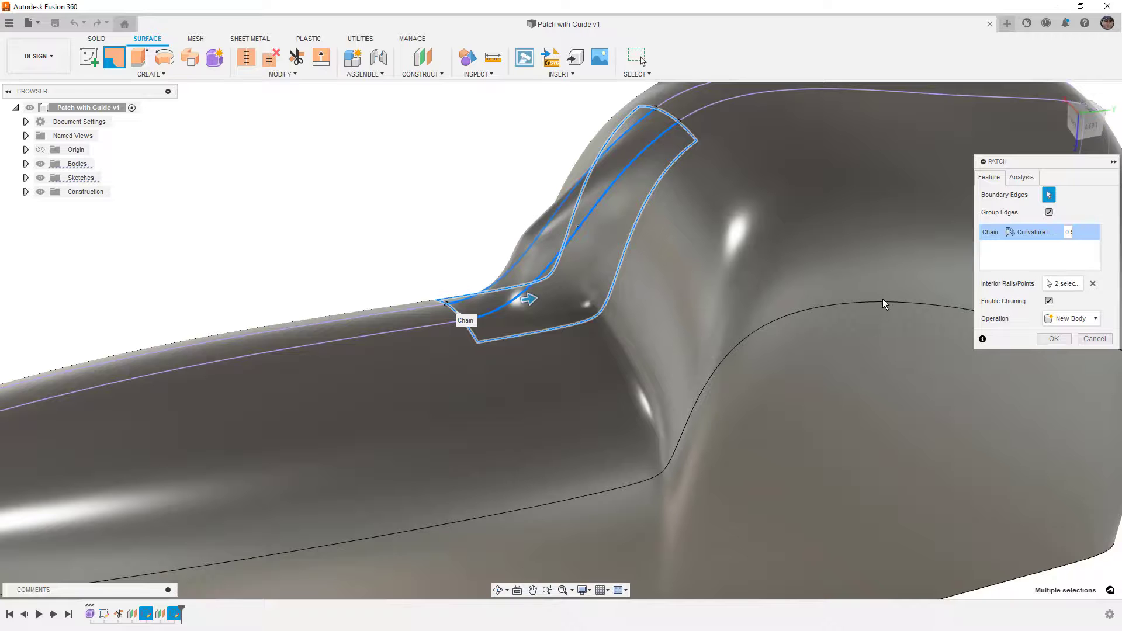
pyautogui.click(1054, 339)
pyautogui.keyDown('shift'); pyautogui.moveTo(723, 305); pyautogui.dragTo(629, 293, button='middle'); pyautogui.keyUp('shift')
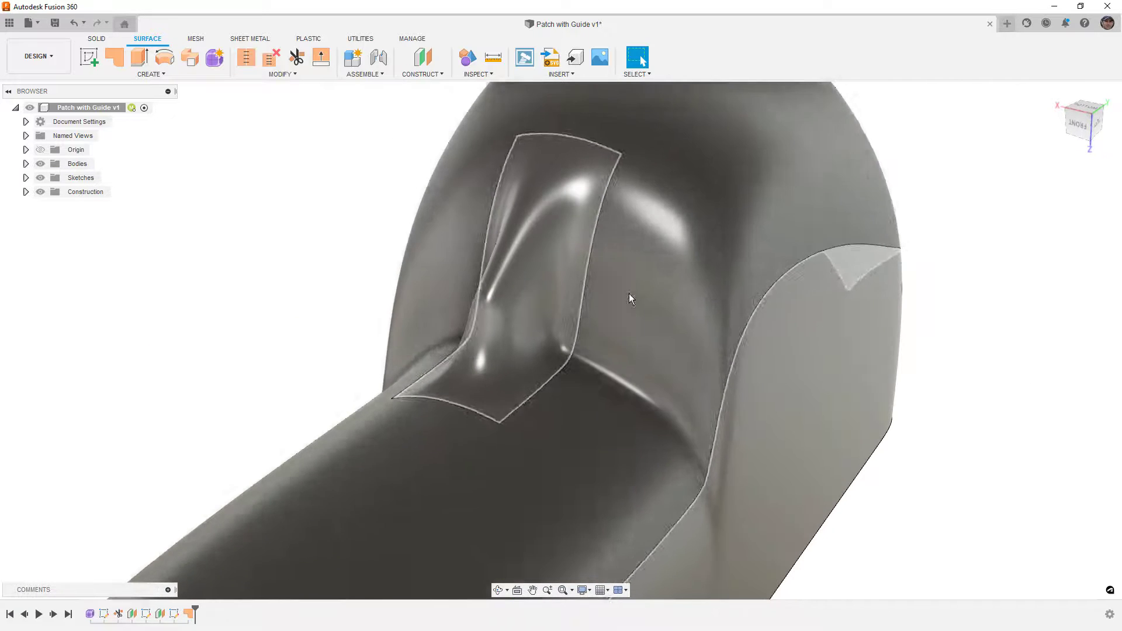
# Step: Rename the new patched surface body as Patch
pyautogui.click(26, 163)
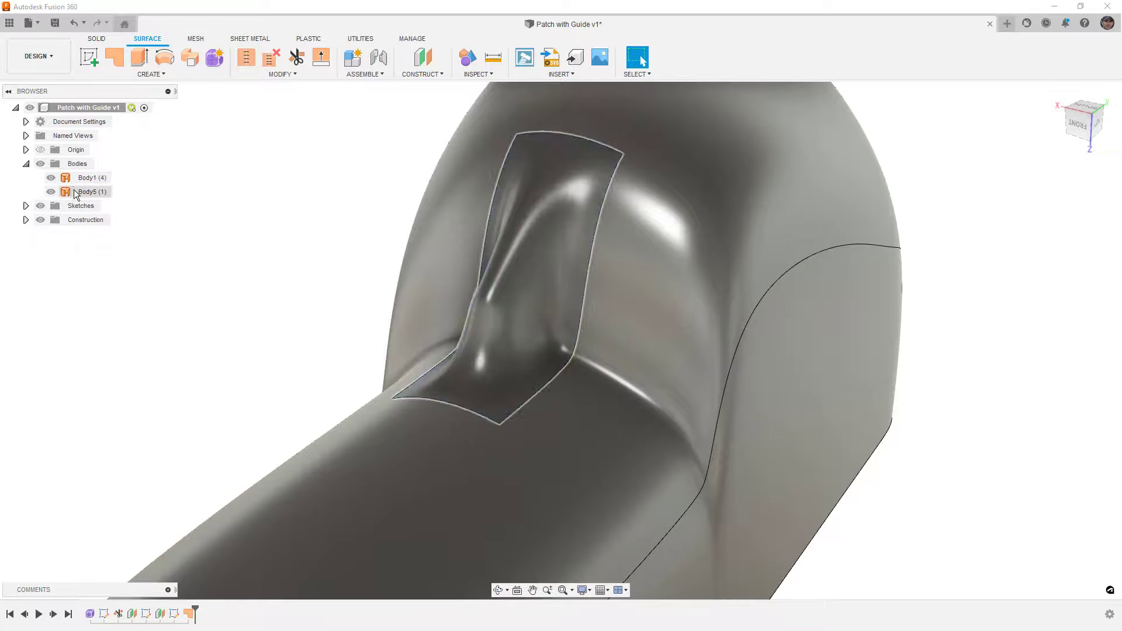
pyautogui.click(97, 193)
pyautogui.doubleClick(94, 192)
pyautogui.write('P')
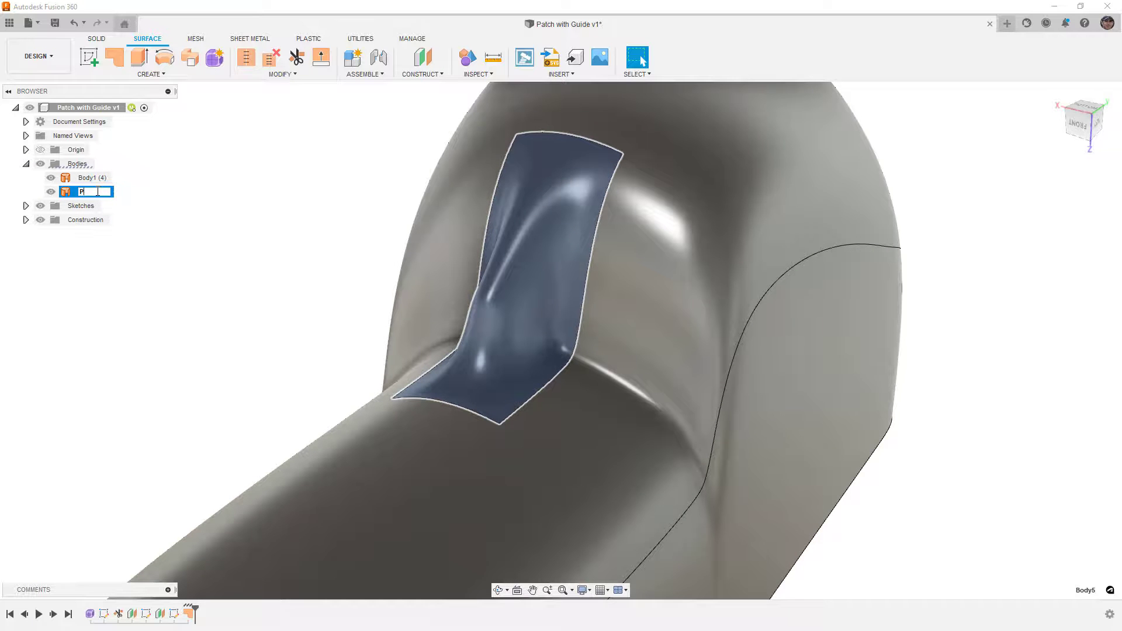
pyautogui.write('atch')
pyautogui.press('Return')
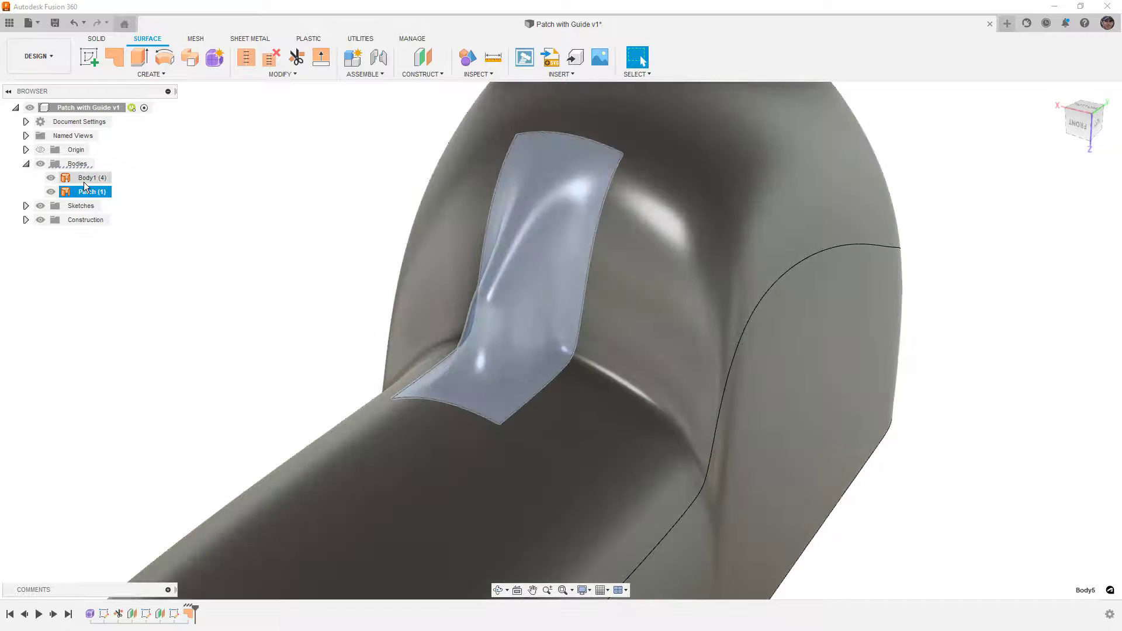
# Step: Move the Patch body about 72 mm in the negative X direction, away from the opening, and hide it
pyautogui.press('m')
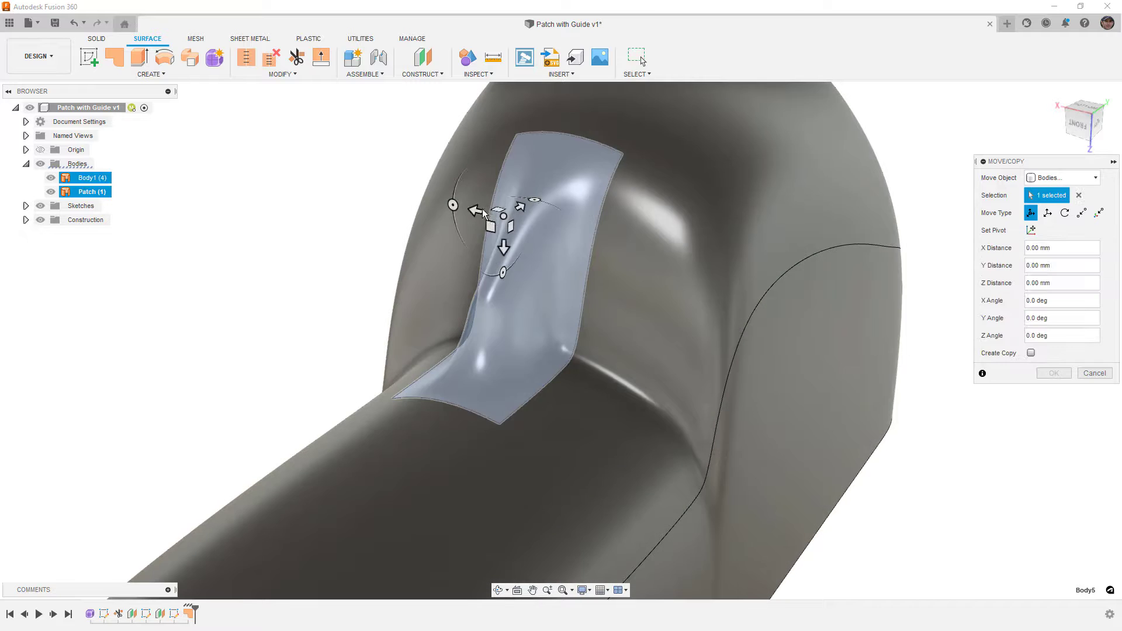
pyautogui.moveTo(475, 211); pyautogui.dragTo(890, 324)
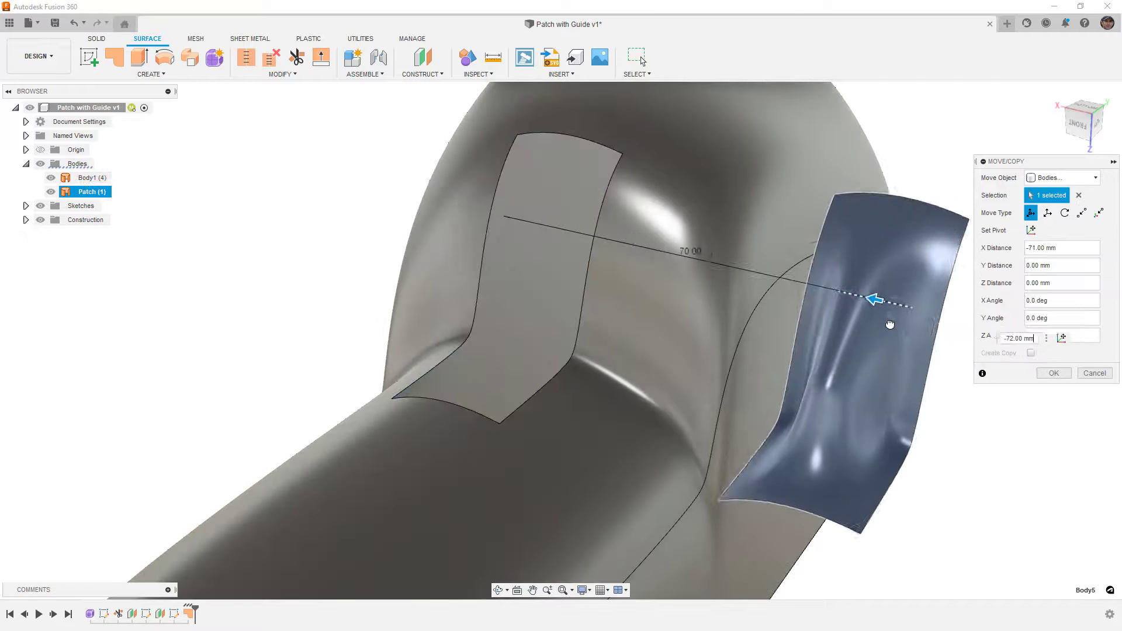
pyautogui.click(1055, 375)
pyautogui.click(52, 192)
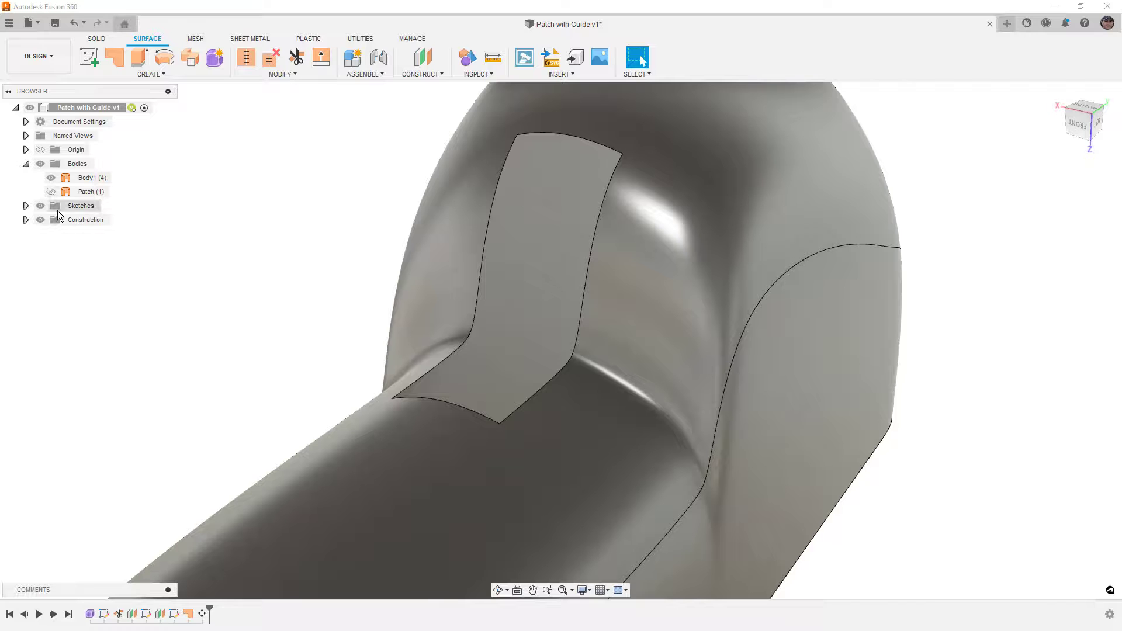
# Step: Show Sketch2 and Sketch3, which hold the guide curves across the opening
pyautogui.click(25, 206)
pyautogui.click(51, 234)
pyautogui.click(51, 248)
pyautogui.keyDown('shift'); pyautogui.moveTo(363, 243); pyautogui.dragTo(359, 237, button='middle'); pyautogui.keyUp('shift')
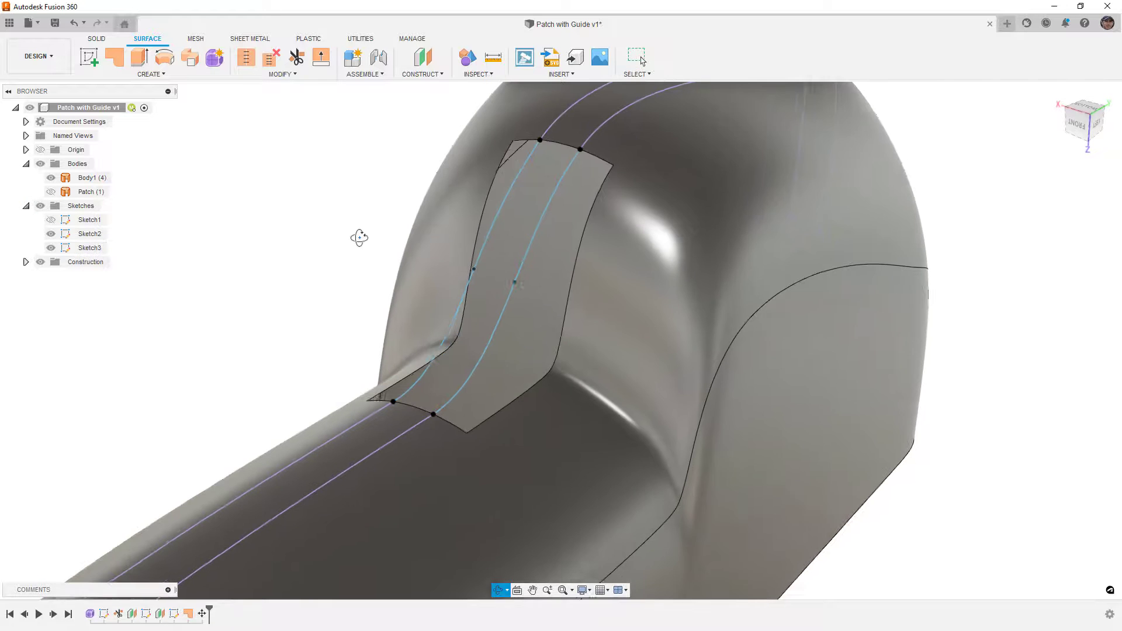
# Step: Start a surface loft with the opening's upper and lower edges as its two profiles
pyautogui.click(150, 74)
pyautogui.click(121, 179)
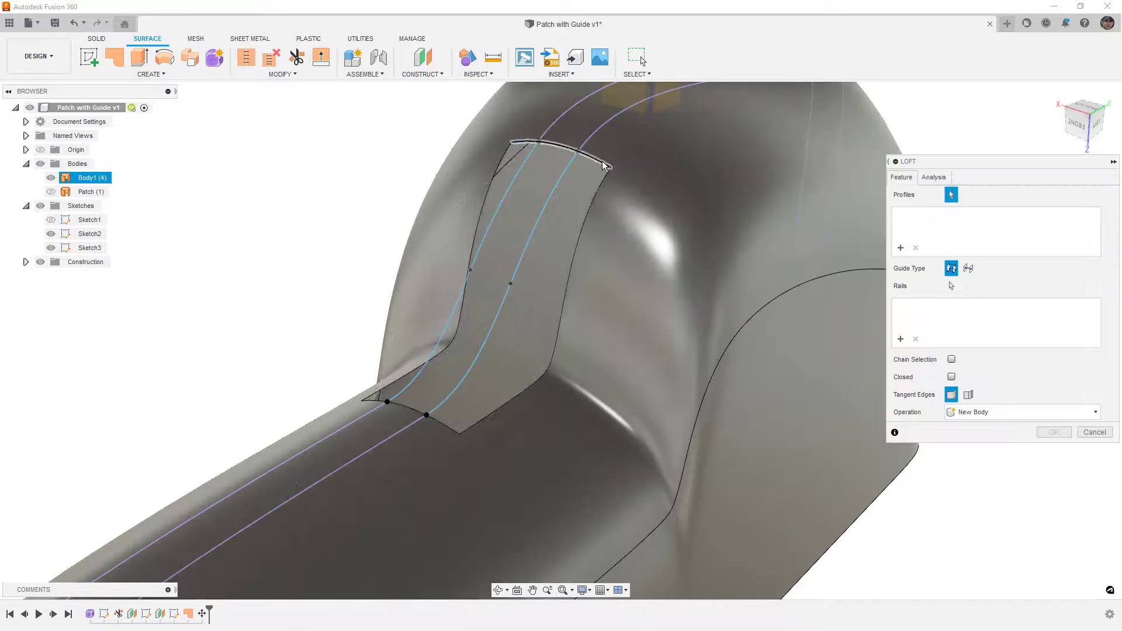
pyautogui.click(561, 145)
pyautogui.click(445, 429)
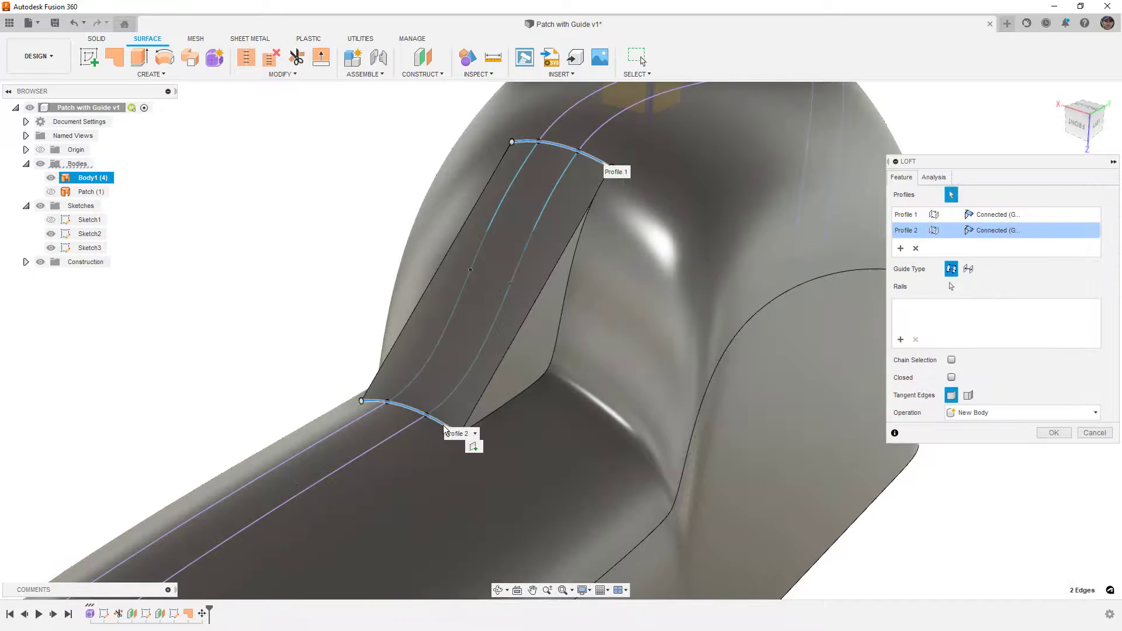
# Step: Add the opening's two side edges and the two sketched curves between them as the loft's rails
pyautogui.click(900, 340)
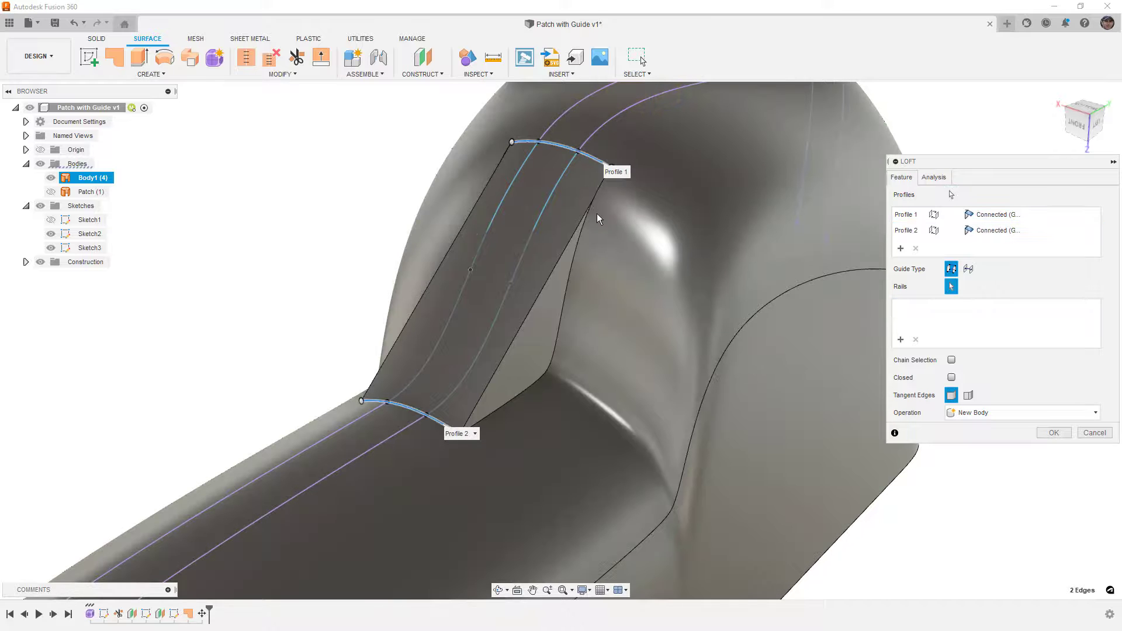
pyautogui.click(590, 213)
pyautogui.click(565, 176)
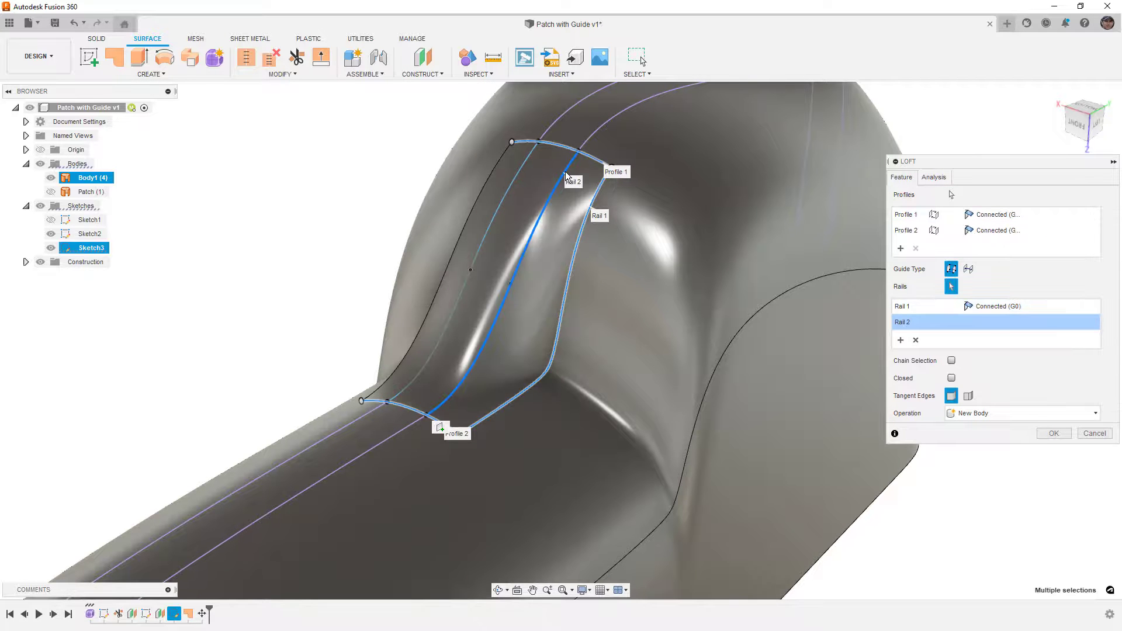
pyautogui.click(514, 166)
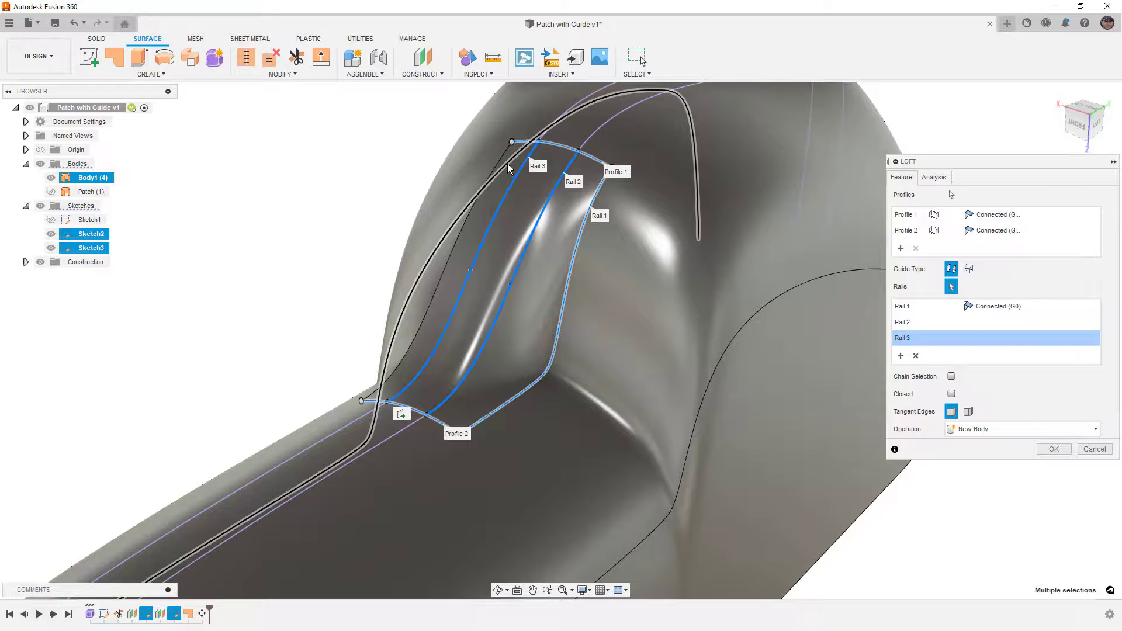
pyautogui.click(505, 156)
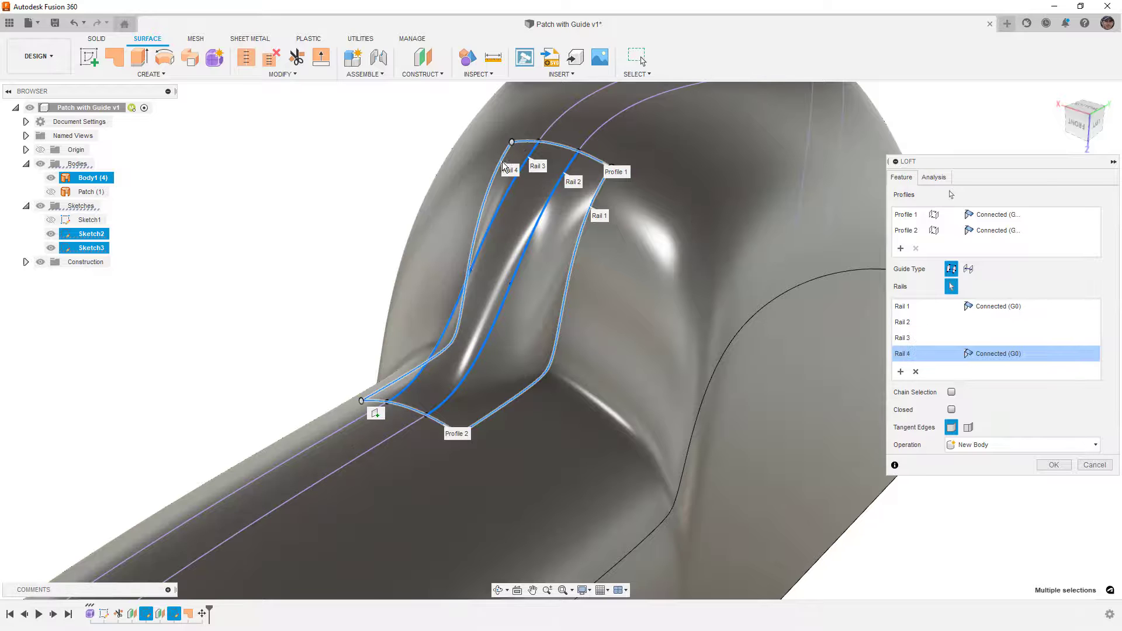
# Step: Set the continuity of both loft profiles and the two side-edge rails to Curvature (G2)
pyautogui.click(993, 214)
pyautogui.click(993, 257)
pyautogui.click(996, 233)
pyautogui.click(999, 273)
pyautogui.click(997, 308)
pyautogui.click(998, 347)
pyautogui.click(997, 353)
pyautogui.click(997, 354)
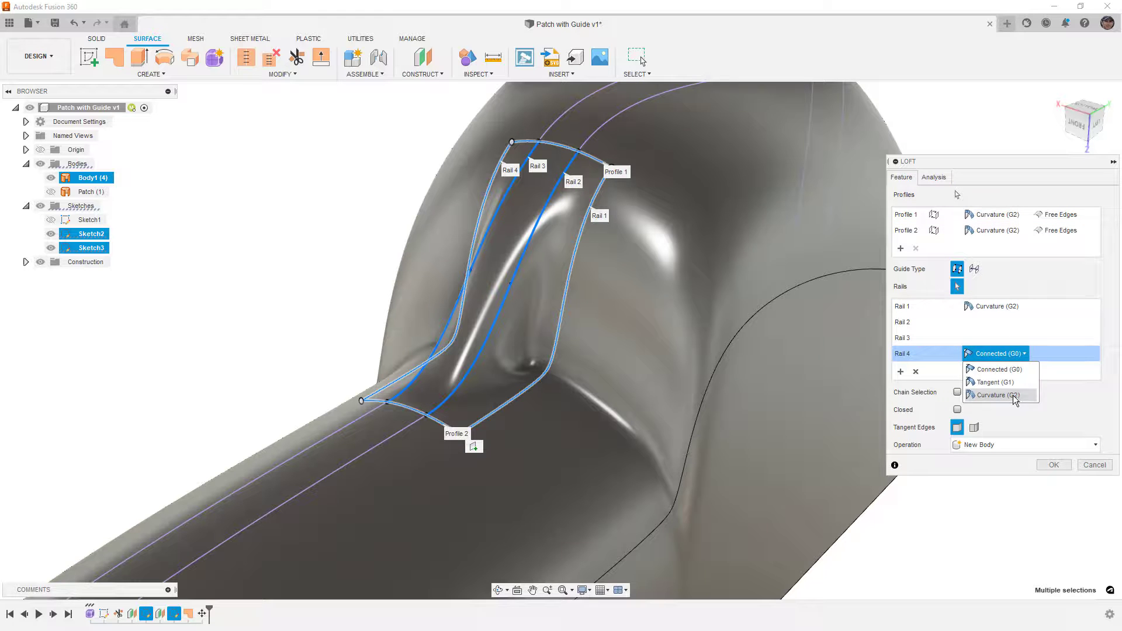
pyautogui.click(1014, 396)
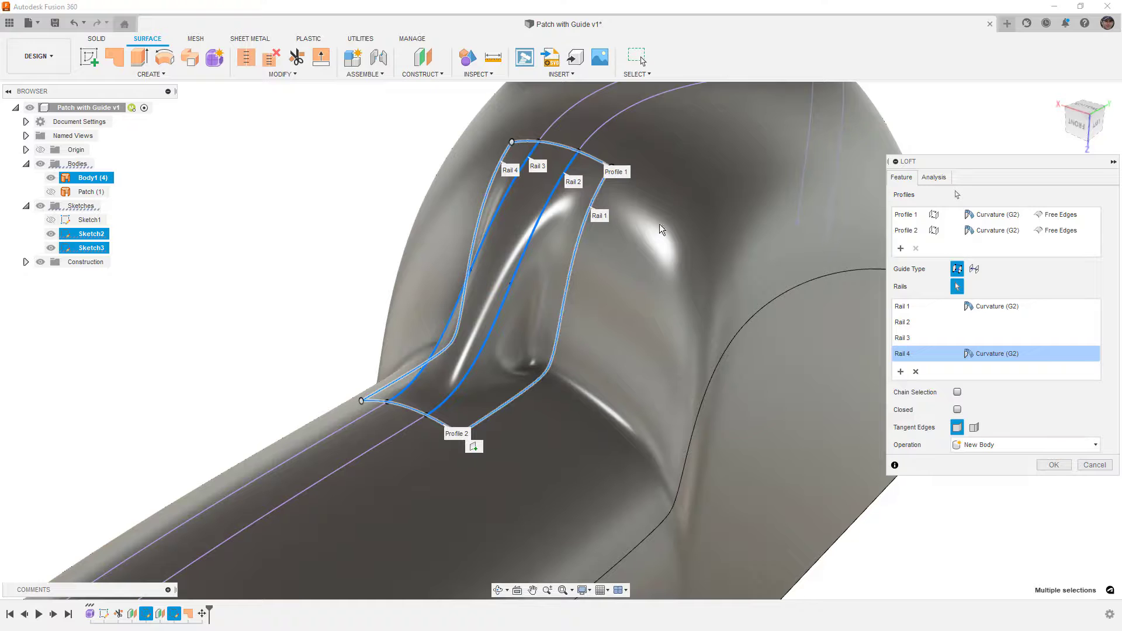
# Step: Set the tangency weight of both loft profiles to 0.5 and create the loft as a new body
pyautogui.click(909, 216)
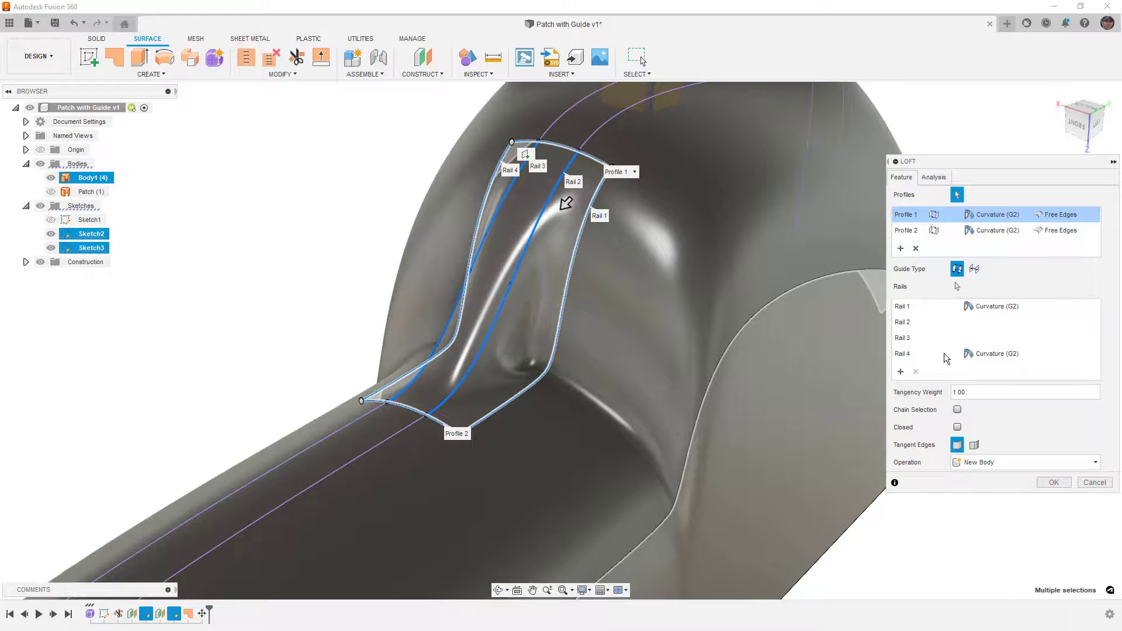
pyautogui.doubleClick(968, 393)
pyautogui.write('.5')
pyautogui.click(900, 231)
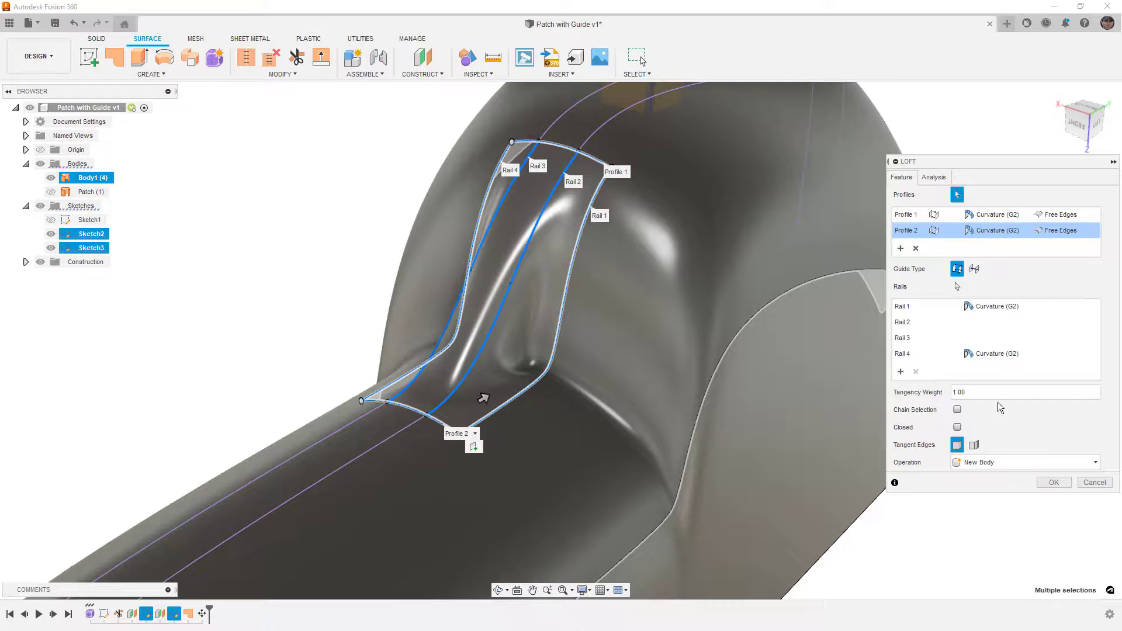
pyautogui.write('.5')
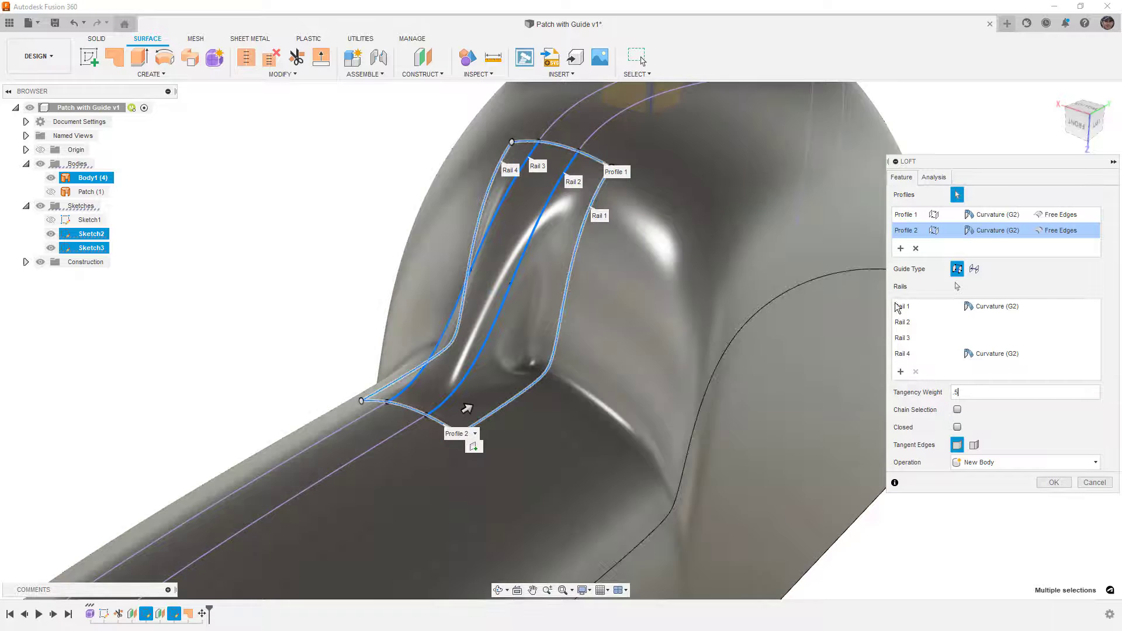
pyautogui.click(900, 307)
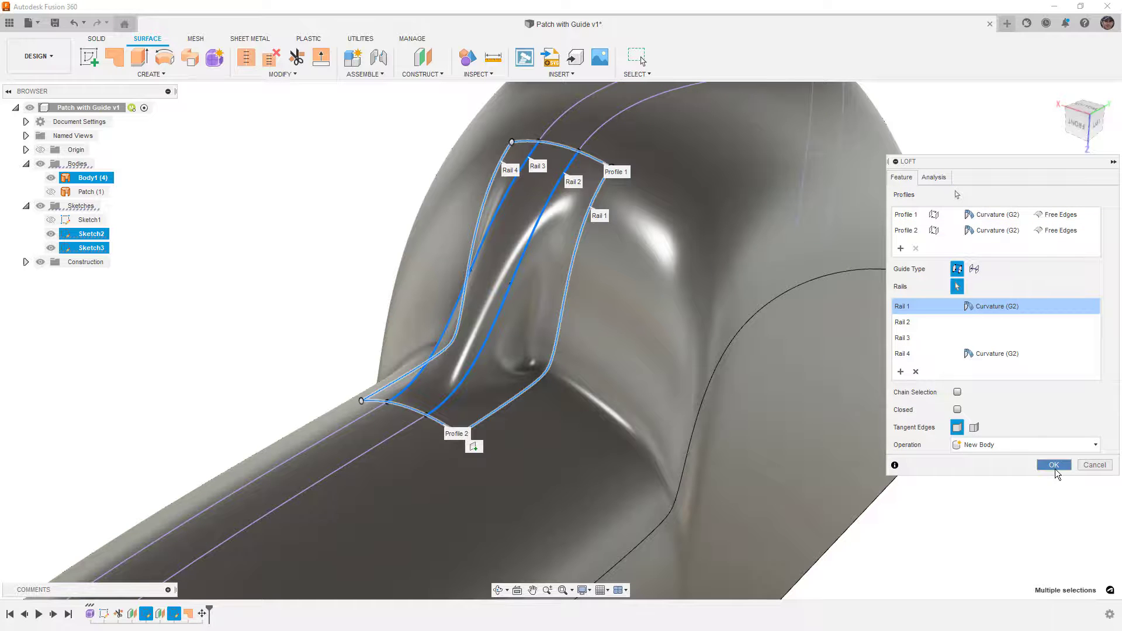
pyautogui.click(1054, 465)
# Step: Hide Sketch2 and Sketch3 and inspect the lofted surface from different angles
pyautogui.click(51, 248)
pyautogui.click(51, 262)
pyautogui.keyDown('shift'); pyautogui.moveTo(225, 269); pyautogui.dragTo(288, 324, button='middle'); pyautogui.keyUp('shift')
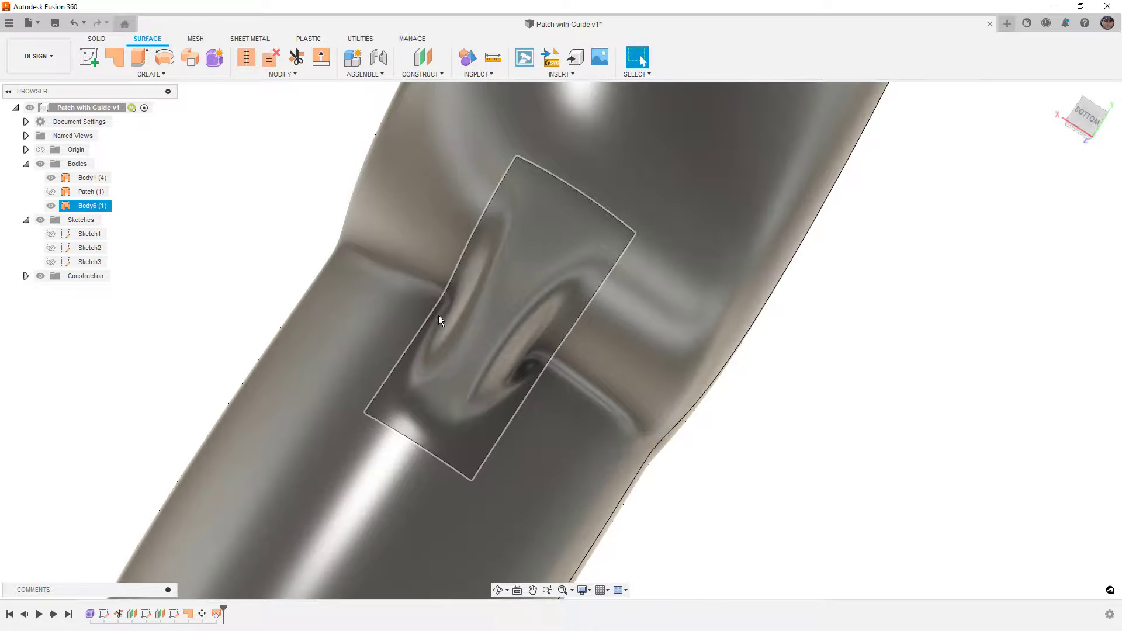
pyautogui.keyDown('shift'); pyautogui.moveTo(437, 325); pyautogui.dragTo(510, 321, button='middle'); pyautogui.keyUp('shift')
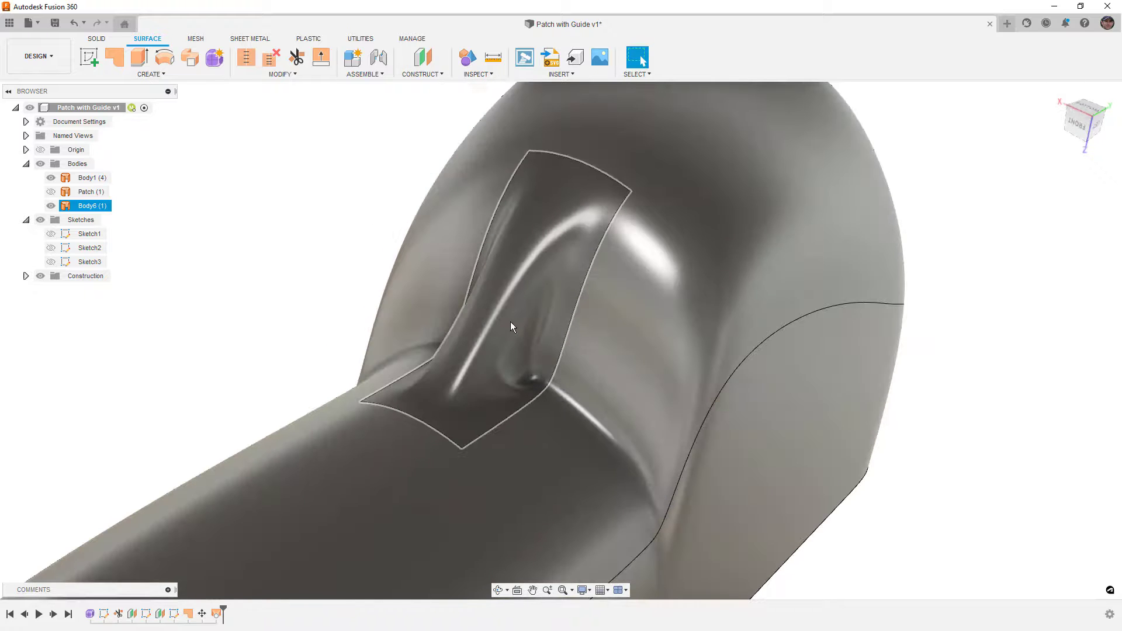
# Step: Rename the lofted surface body as Loft1
pyautogui.doubleClick(91, 206)
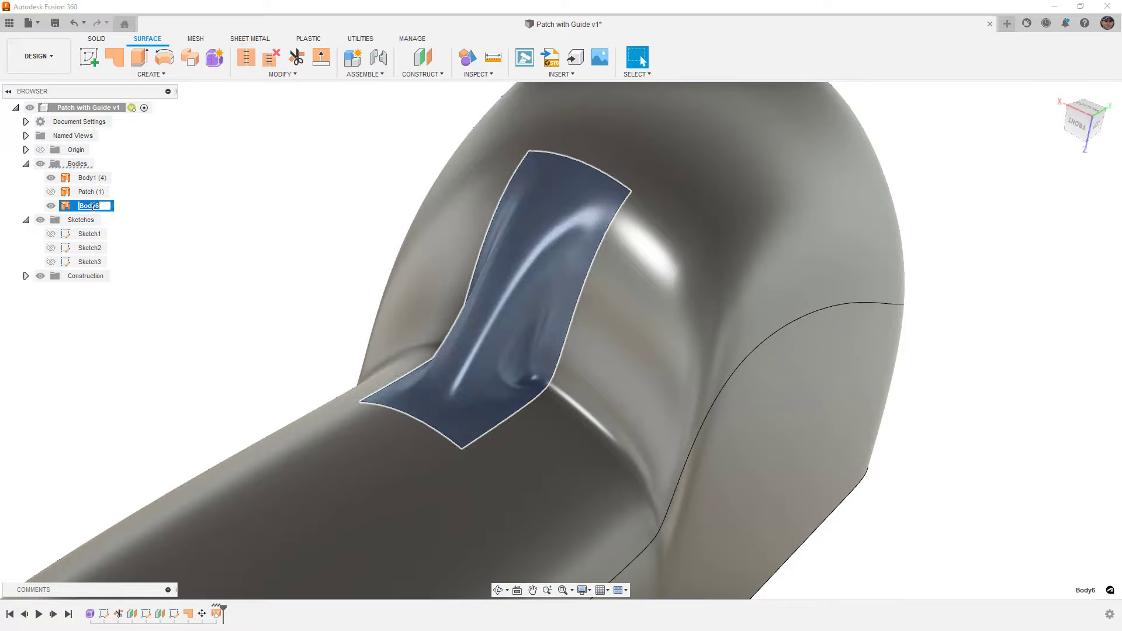
pyautogui.write('Loft1')
pyautogui.press('Return')
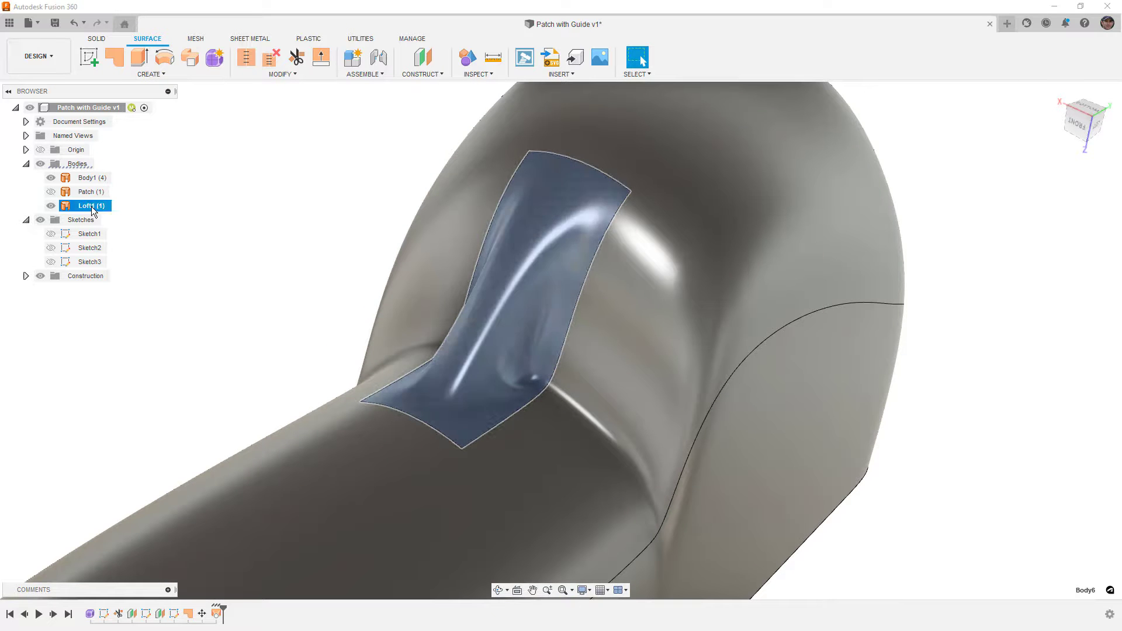
# Step: Move the Loft1 body 55 mm along X, away from the opening, and hide it
pyautogui.press('m')
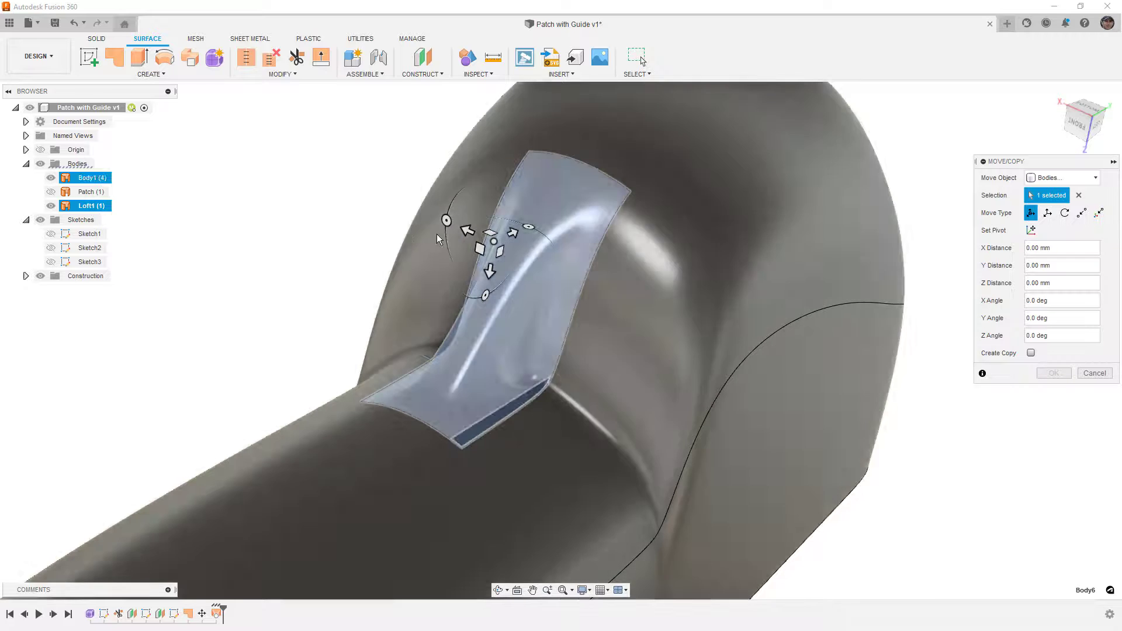
pyautogui.scroll(-3, 409, 263)
pyautogui.moveTo(432, 216); pyautogui.dragTo(294, 174)
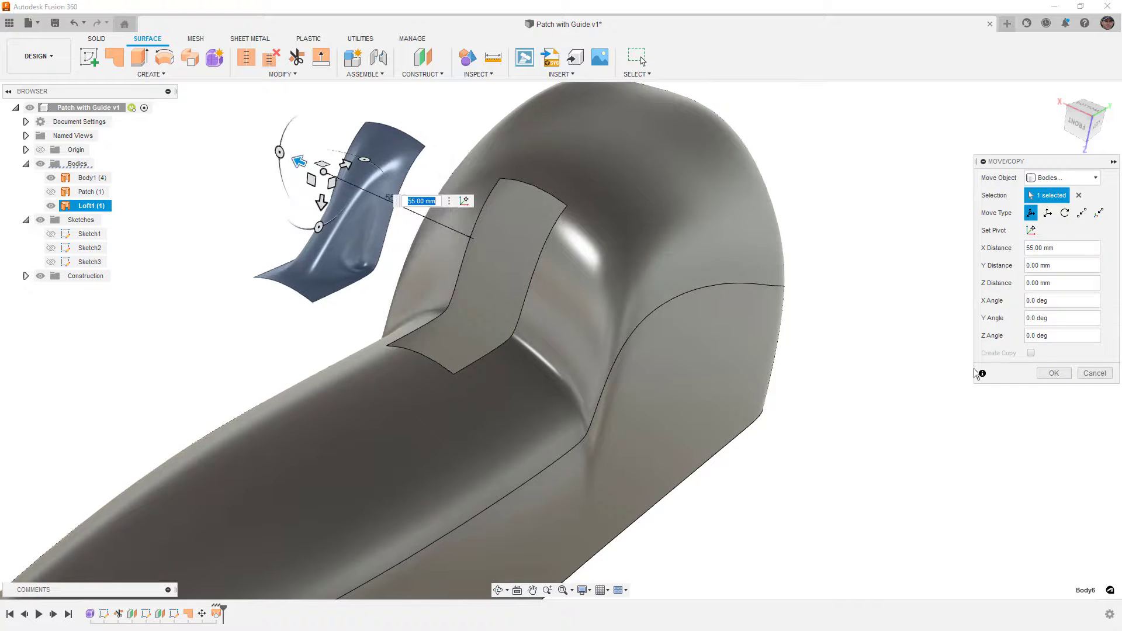
pyautogui.click(1053, 373)
pyautogui.click(51, 205)
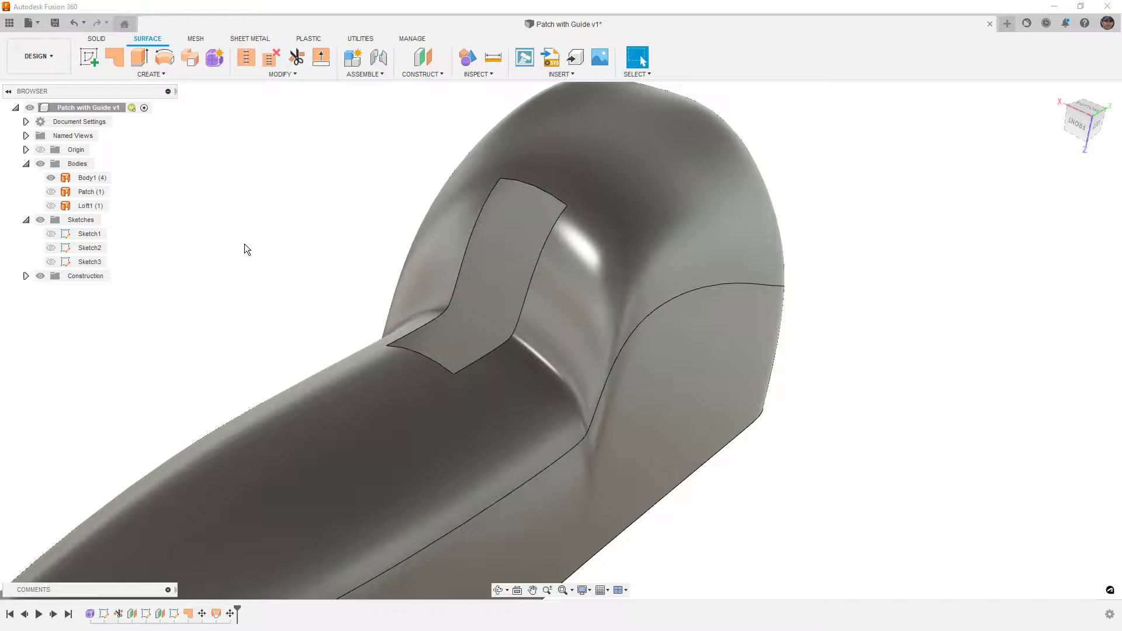
# Step: Start a patch across the opening in Body1, using its boundary chain with curvature continuity
pyautogui.click(115, 56)
pyautogui.click(478, 222)
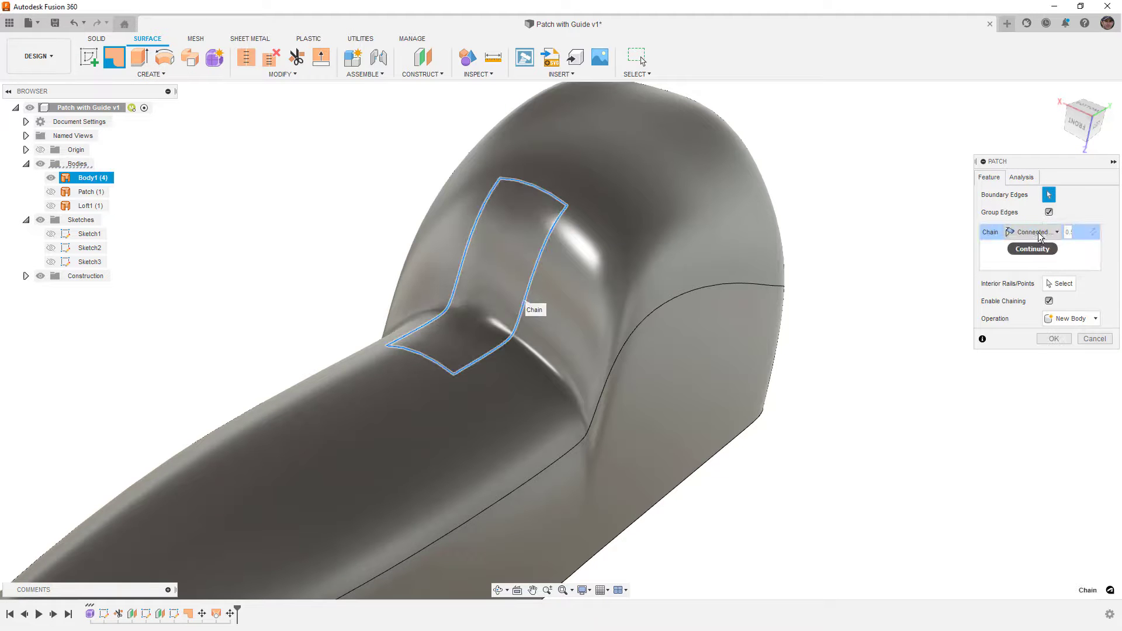
pyautogui.click(1038, 233)
pyautogui.click(1037, 270)
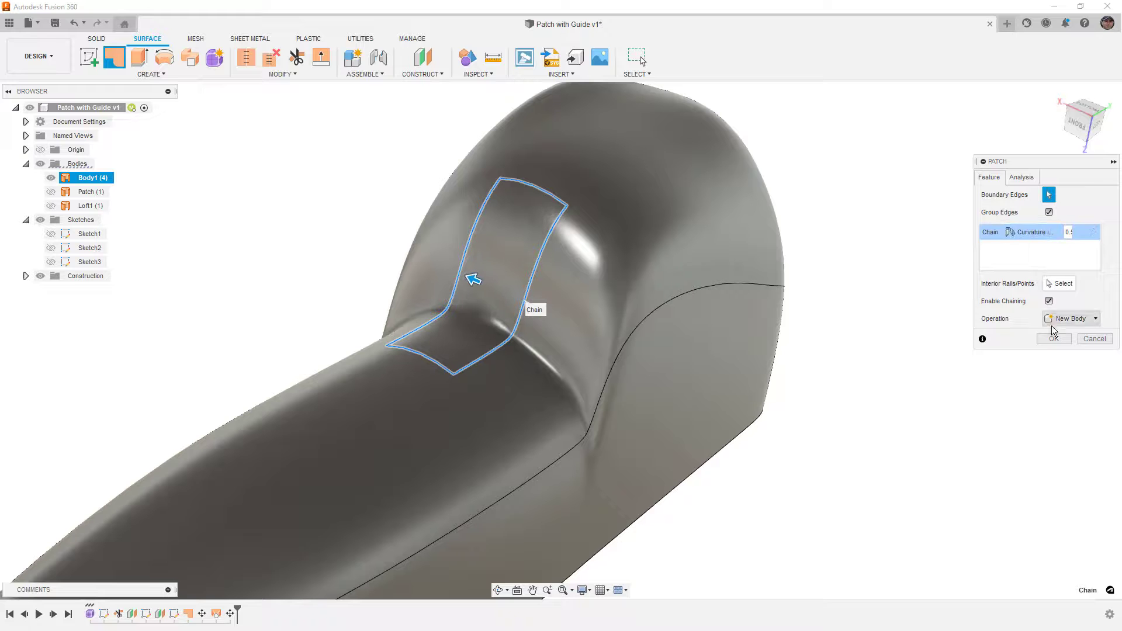
# Step: Examine the patch preview with a curvature map, especially at the opening's inner bends, and discard the patch
pyautogui.click(1022, 177)
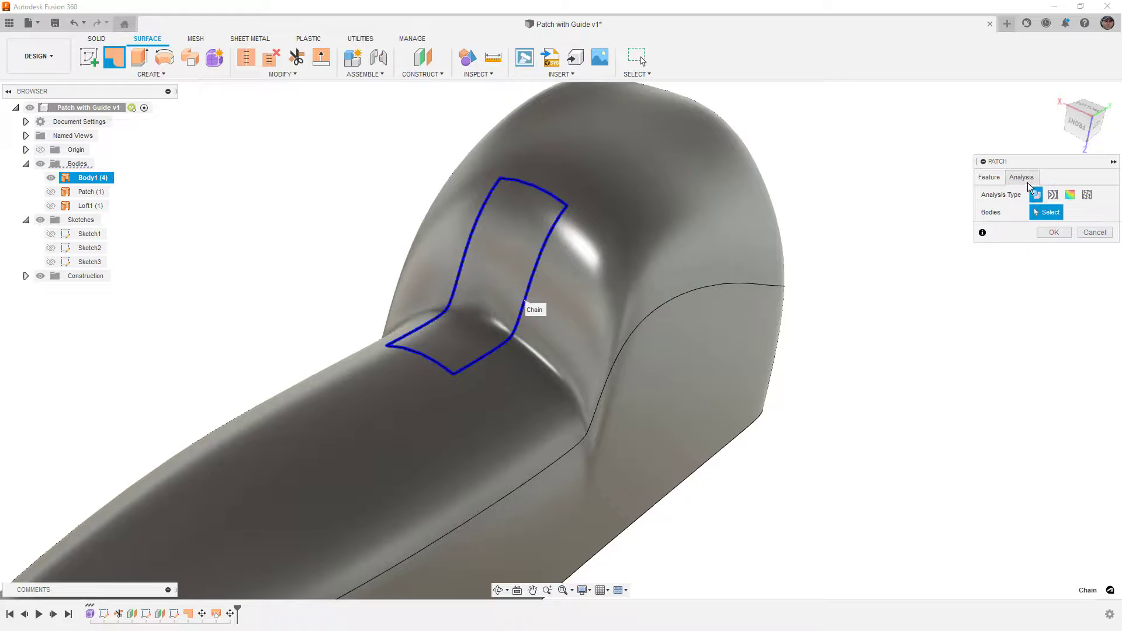
pyautogui.click(1069, 195)
pyautogui.scroll(4, 514, 334)
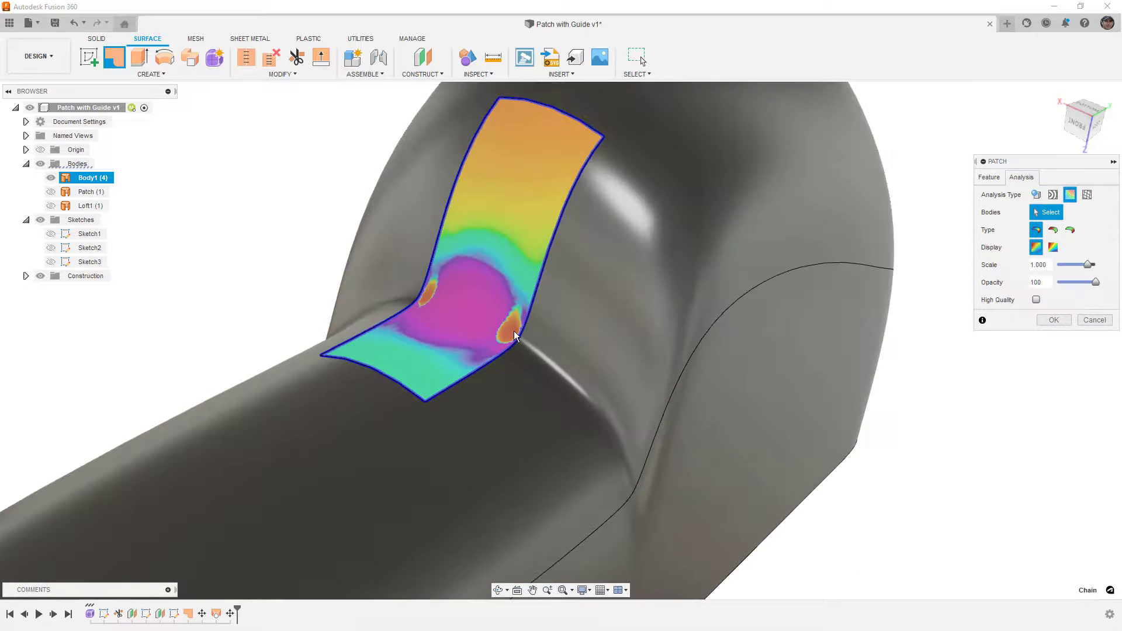
pyautogui.scroll(2, 516, 332)
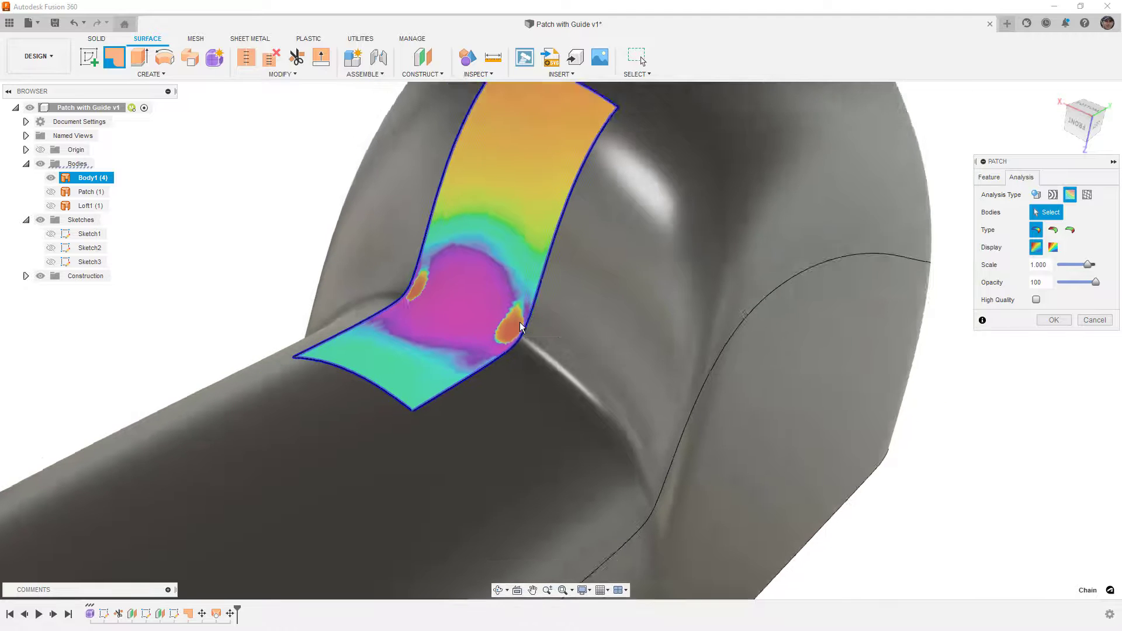
pyautogui.scroll(-1, 521, 325)
pyautogui.click(1091, 322)
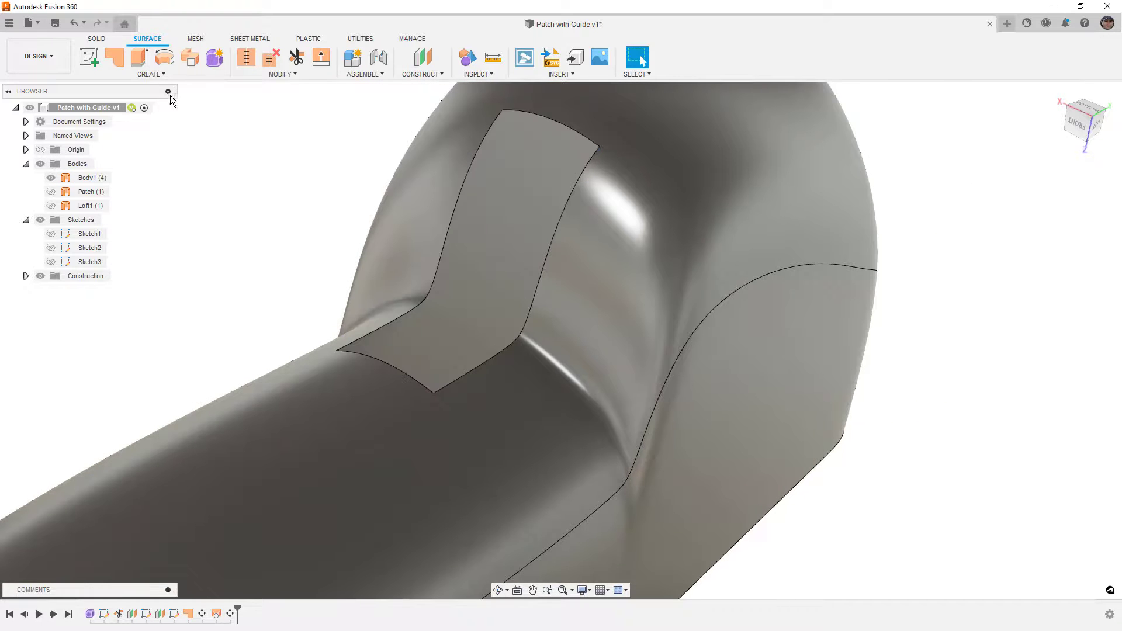
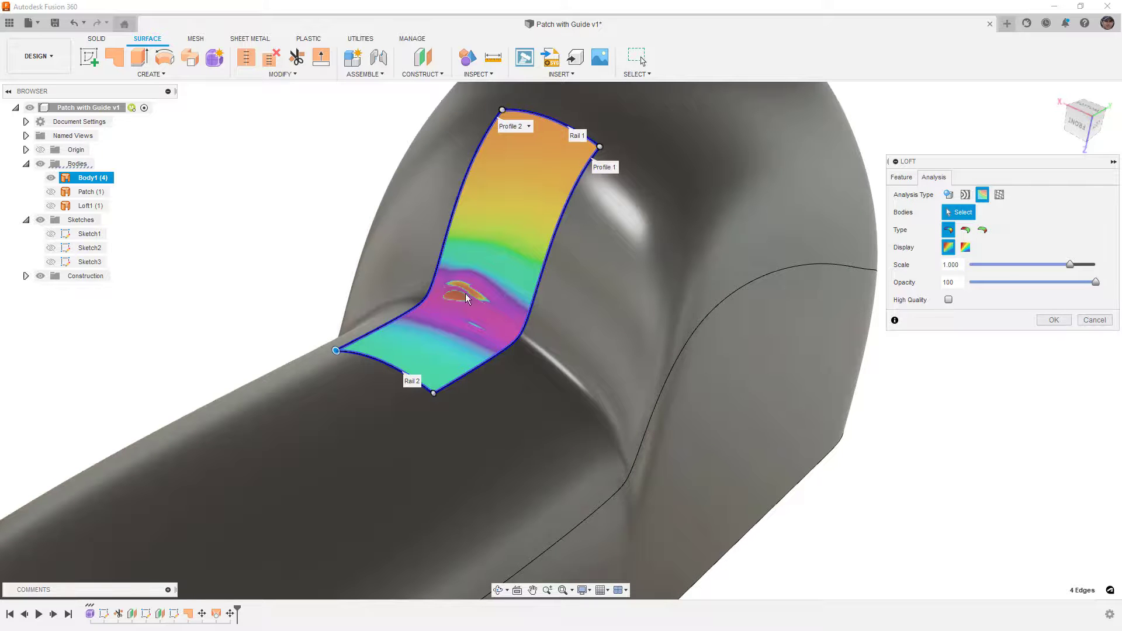
# Step: Set both profiles of the loft across the opening to Align Edges
pyautogui.keyDown('shift'); pyautogui.moveTo(465, 293); pyautogui.dragTo(478, 324, button='middle'); pyautogui.keyUp('shift')
pyautogui.click(901, 177)
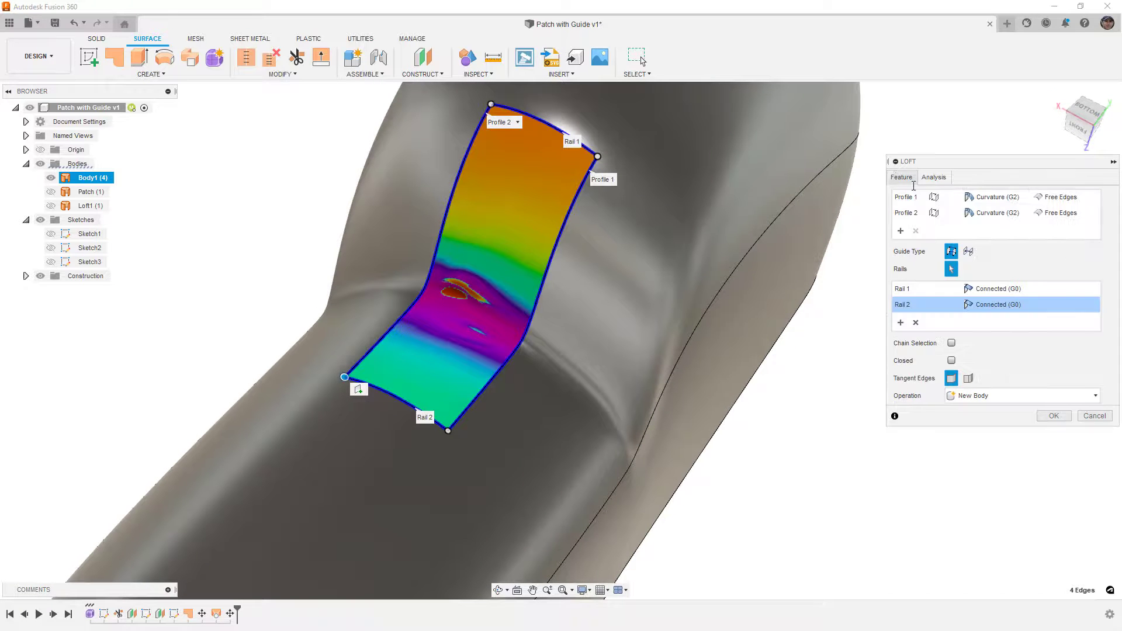
pyautogui.click(1012, 197)
pyautogui.click(1061, 196)
pyautogui.click(1058, 229)
pyautogui.click(1060, 213)
pyautogui.click(1060, 245)
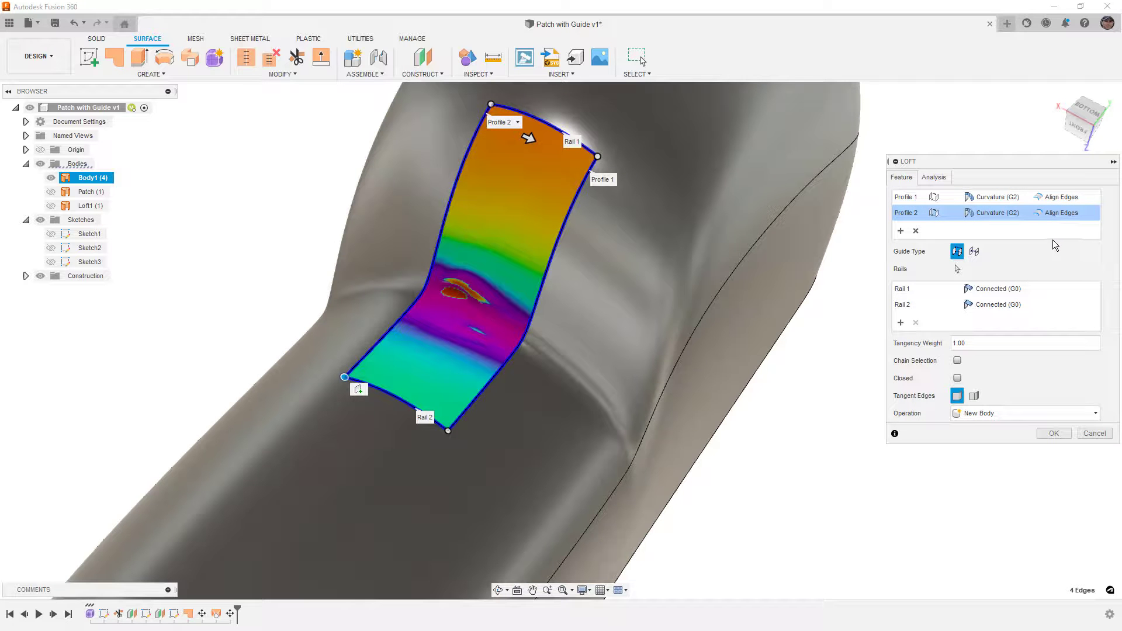
# Step: Set the tangency weight of the two edge-aligned profiles to 0.5 and create the loft as a new body
pyautogui.doubleClick(979, 343)
pyautogui.click(906, 199)
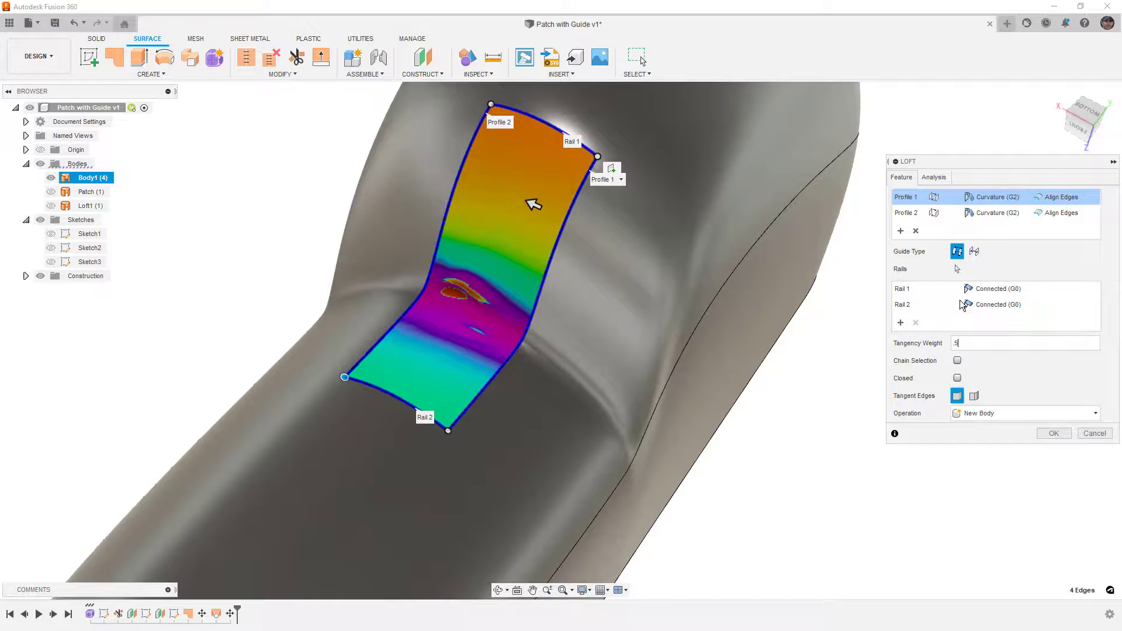
pyautogui.click(903, 291)
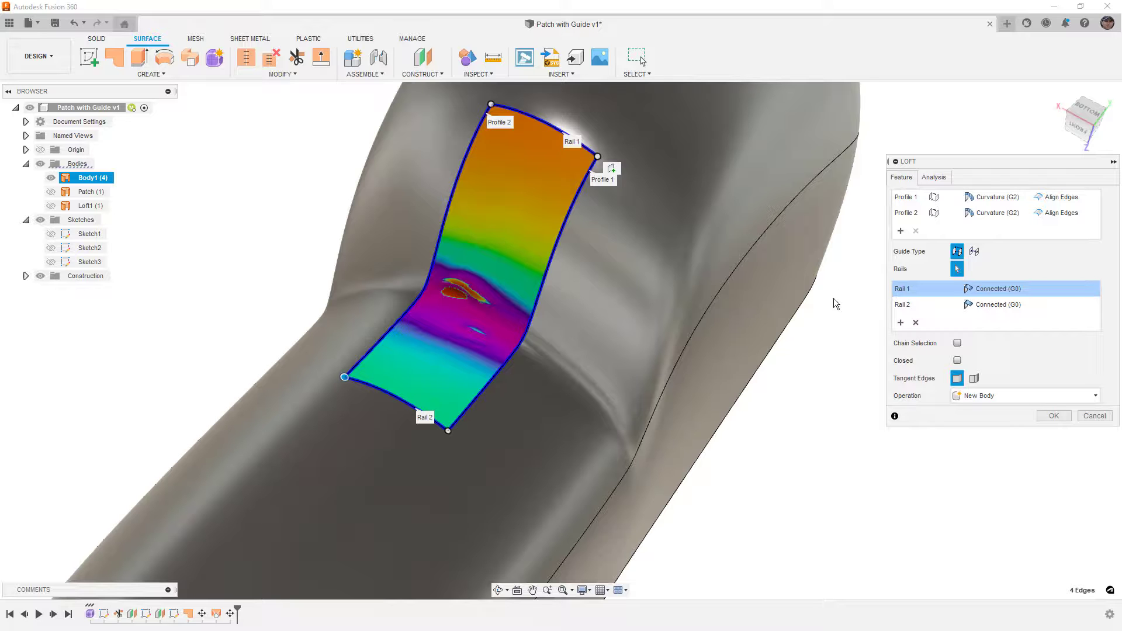
pyautogui.click(1054, 417)
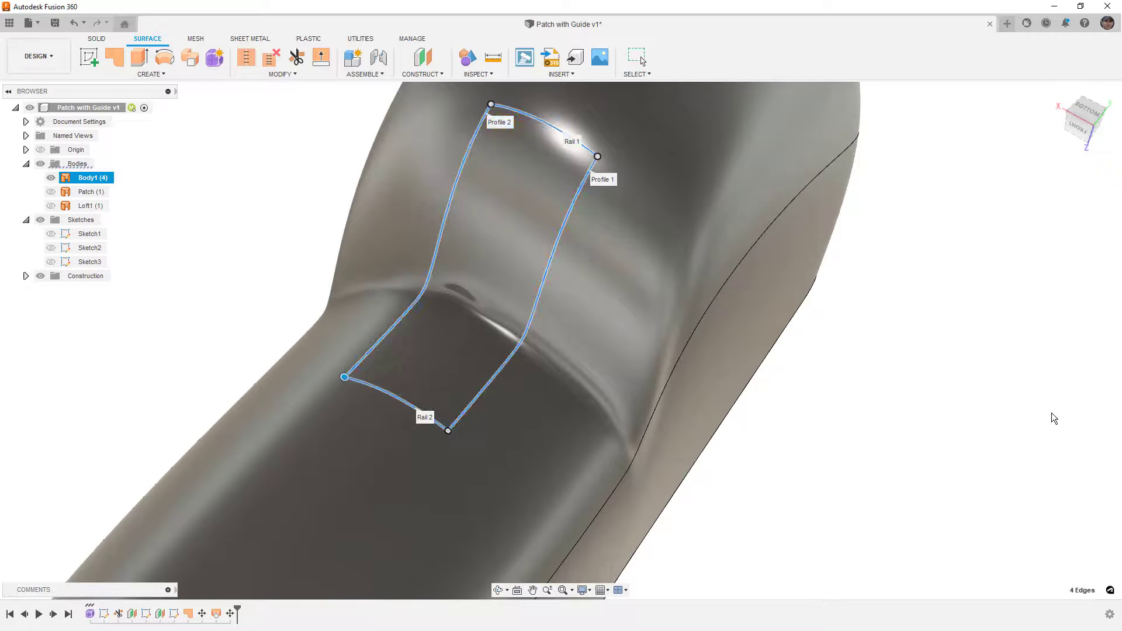
# Step: Inspect the new lofted surface at the bend and hide its body, Body7
pyautogui.keyDown('shift'); pyautogui.moveTo(377, 293); pyautogui.dragTo(530, 312, button='middle'); pyautogui.keyUp('shift')
pyautogui.press('Escape')
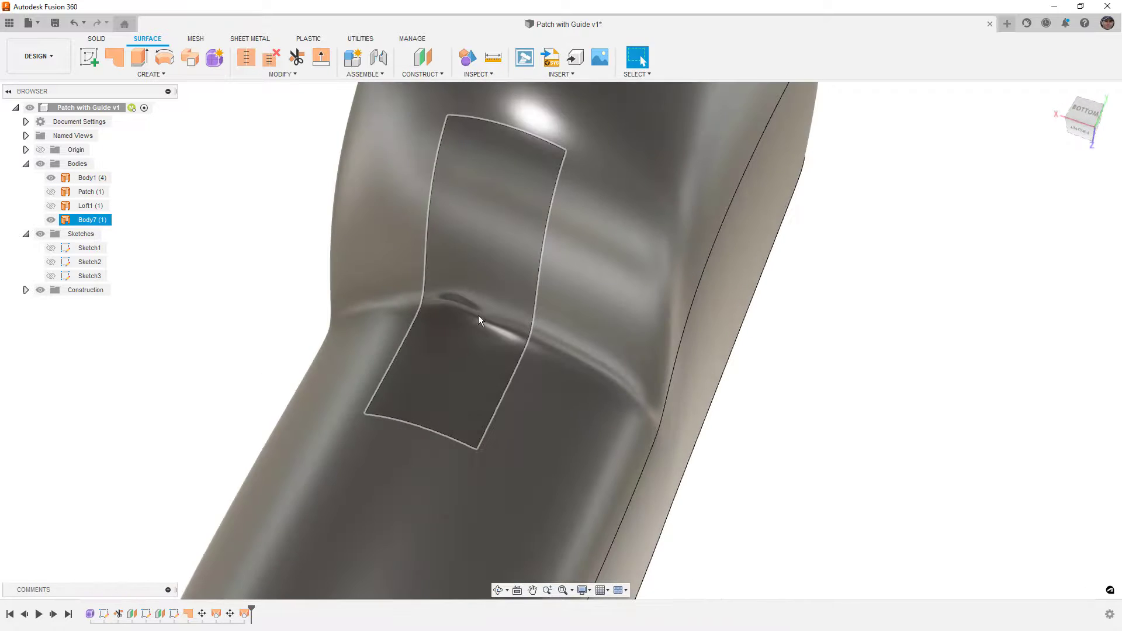
pyautogui.keyDown('shift'); pyautogui.moveTo(455, 315); pyautogui.dragTo(91, 200, button='middle'); pyautogui.keyUp('shift')
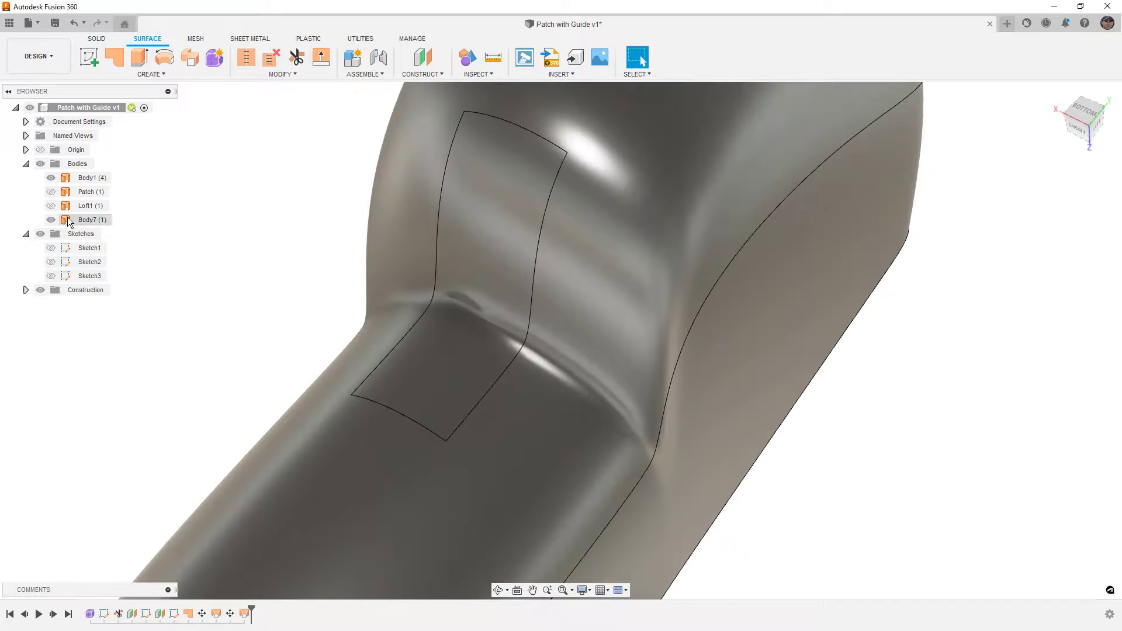
pyautogui.scroll(-3, 260, 205)
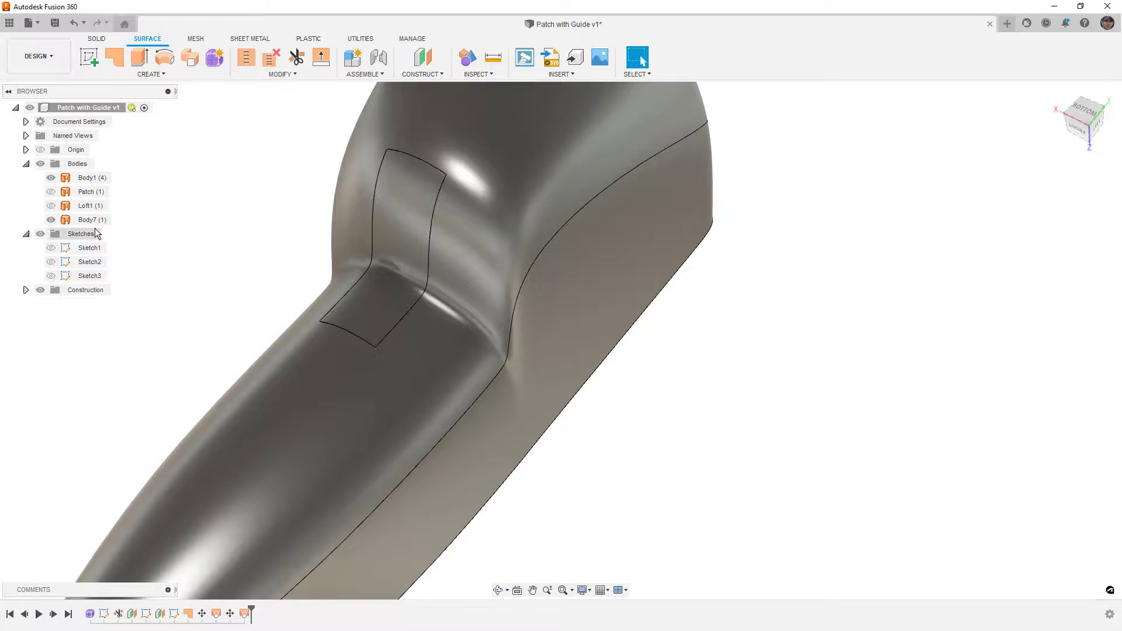
pyautogui.click(51, 219)
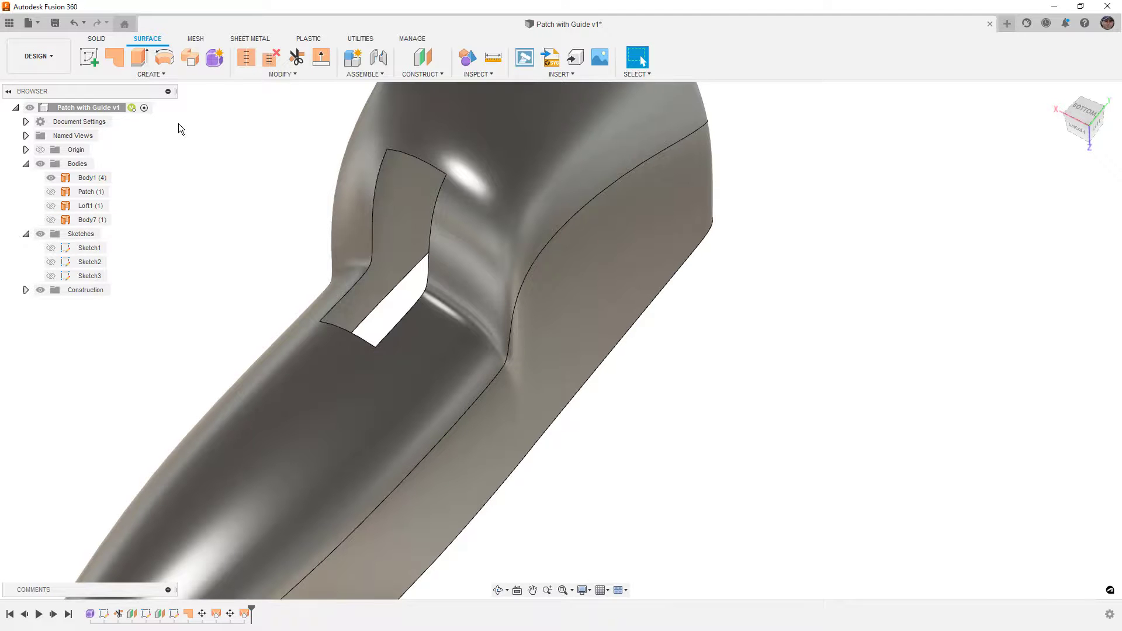
# Step: Apply a curvature map analysis to Body1
pyautogui.click(467, 75)
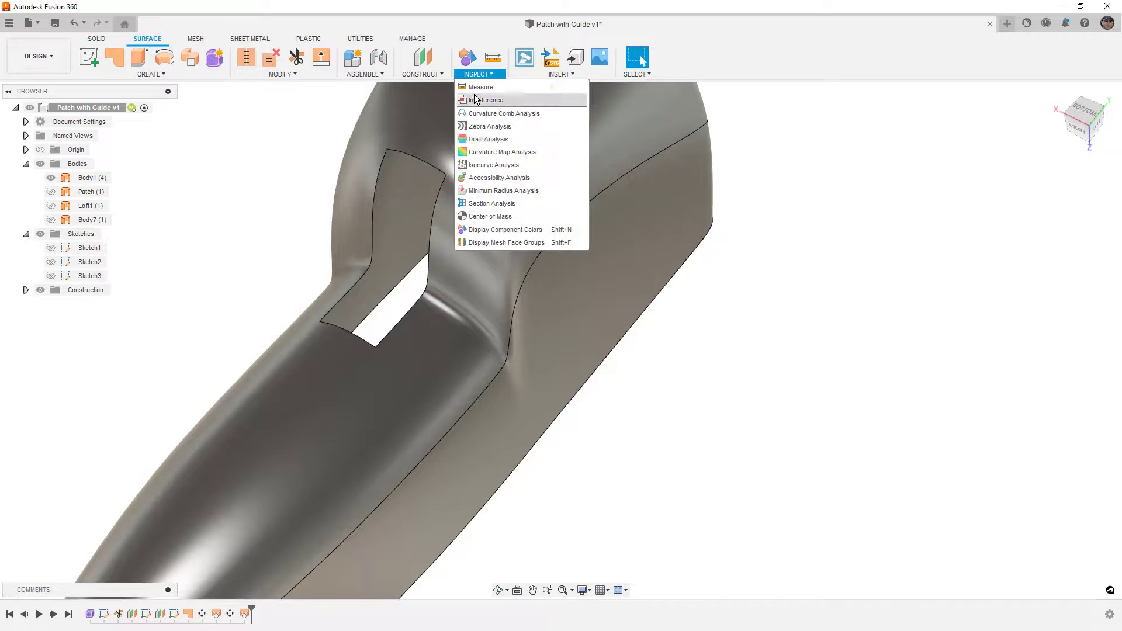
pyautogui.click(481, 151)
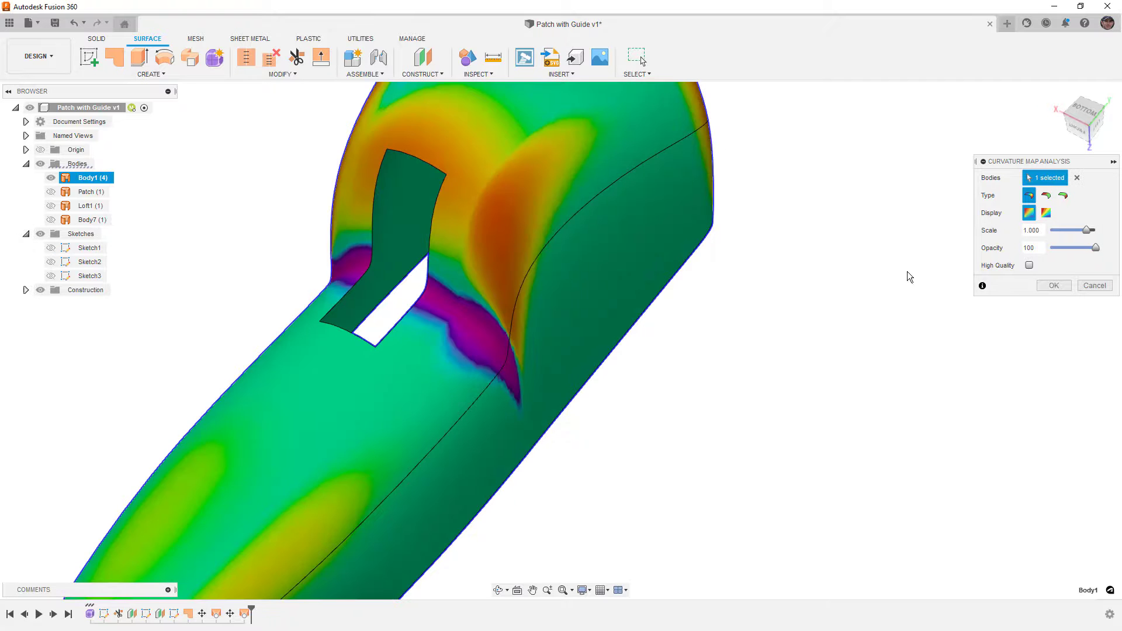
pyautogui.click(1051, 286)
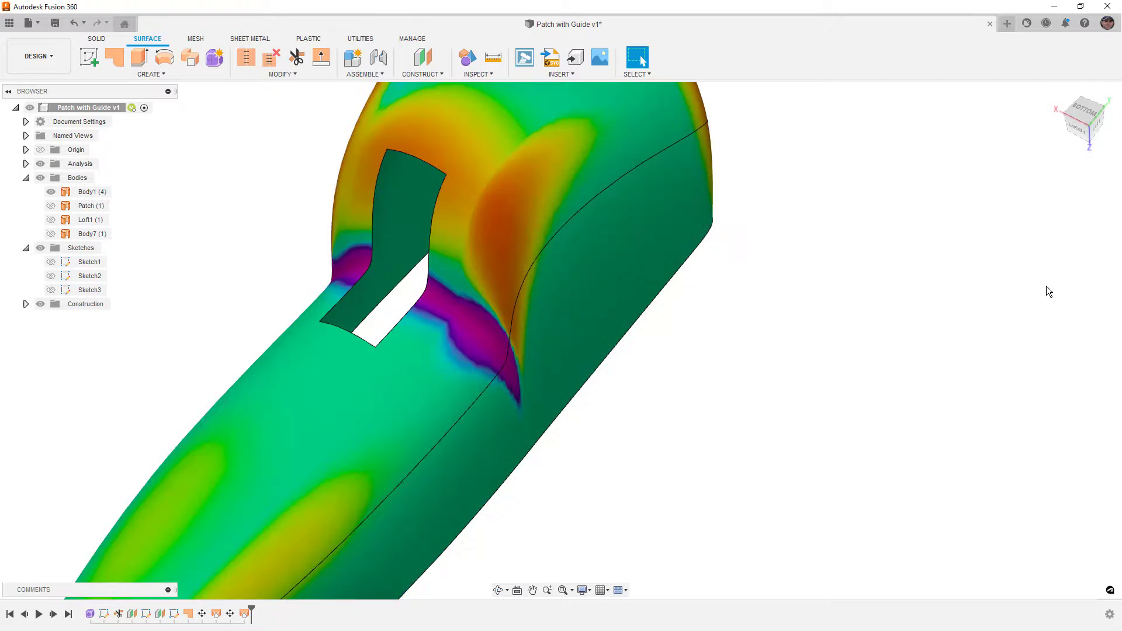
# Step: Sketch on the horizontal origin plane two parallel lines about 102 and 104 mm long, joined at one end, bracketing the magenta curvature band
pyautogui.click(89, 56)
pyautogui.scroll(-3, 511, 262)
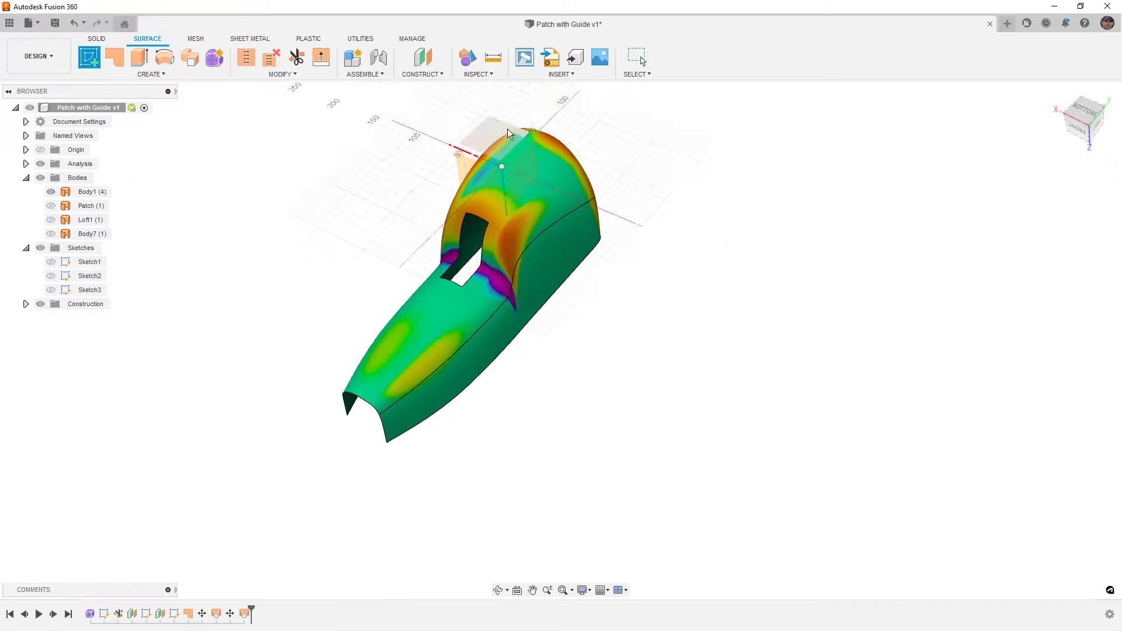
pyautogui.click(507, 129)
pyautogui.scroll(7, 561, 377)
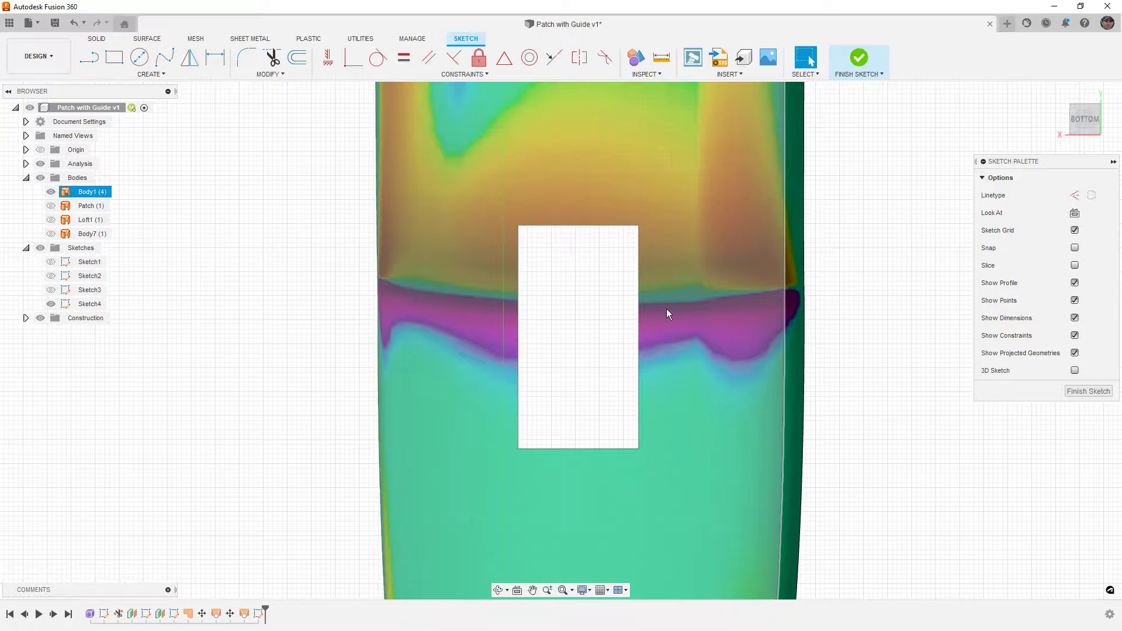
pyautogui.press('l')
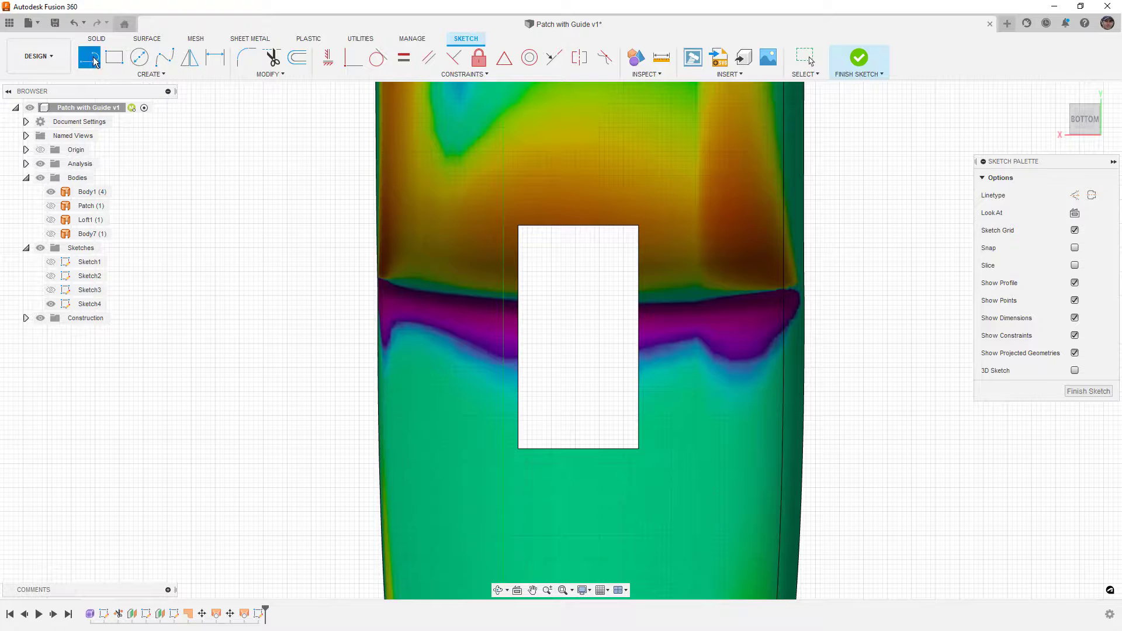
pyautogui.scroll(2, 573, 290)
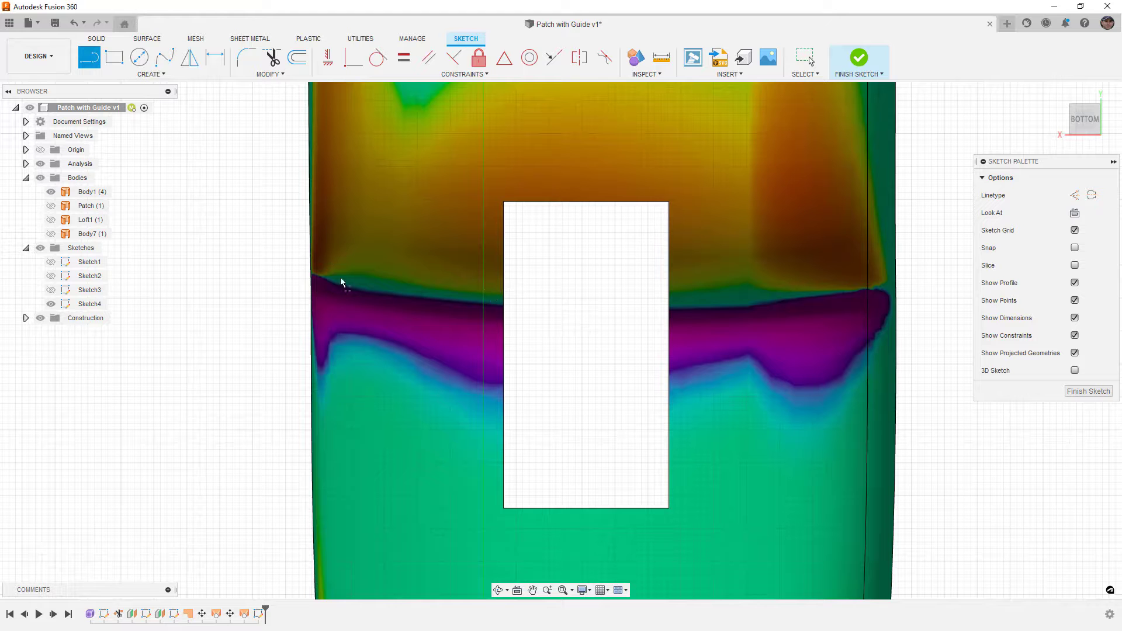
pyautogui.click(288, 261)
pyautogui.click(954, 261)
pyautogui.click(955, 404)
pyautogui.click(271, 404)
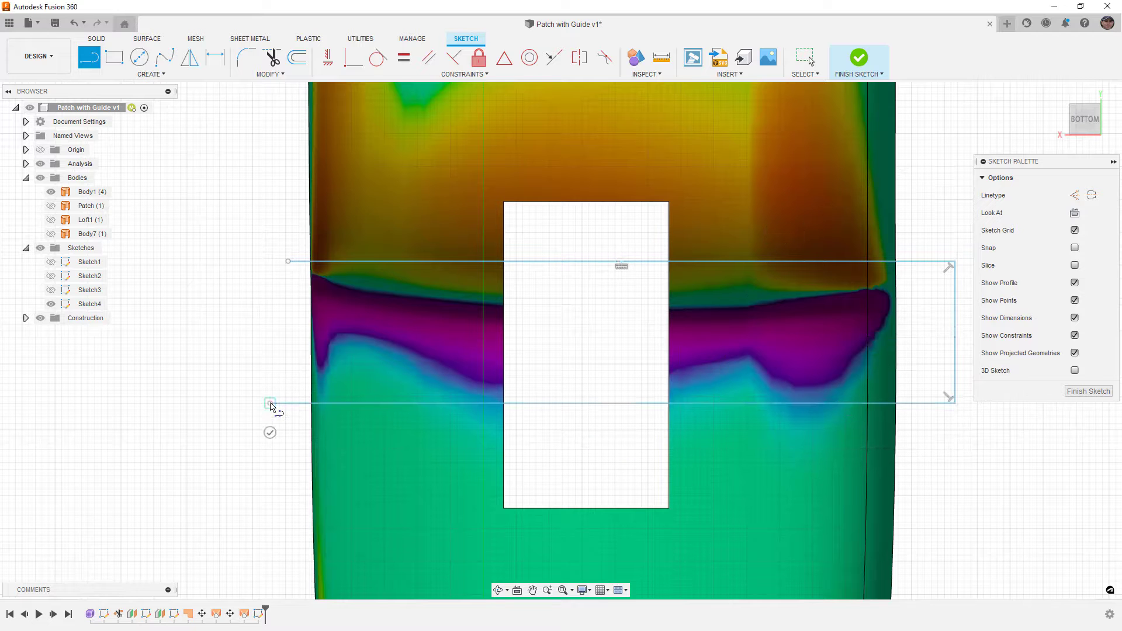
pyautogui.press('Escape')
pyautogui.press('Escape')
# Step: Move the sketched line on the dome side closer to the magenta curvature band and finish the sketch
pyautogui.moveTo(680, 265); pyautogui.dragTo(672, 291)
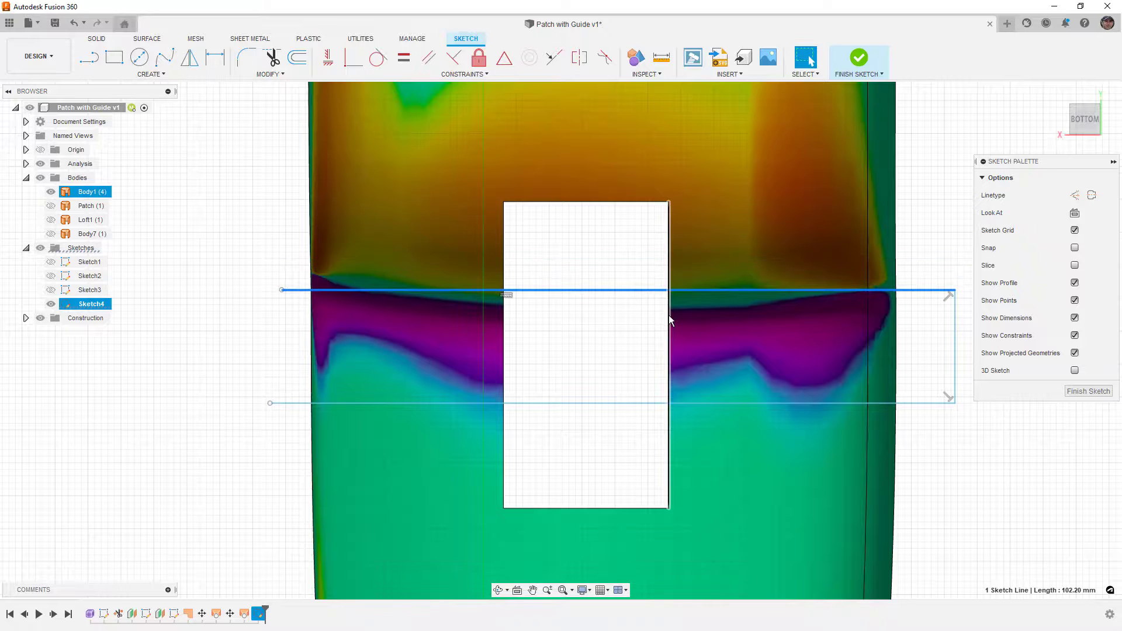
pyautogui.click(617, 405)
pyautogui.moveTo(616, 406); pyautogui.dragTo(616, 405)
pyautogui.click(855, 56)
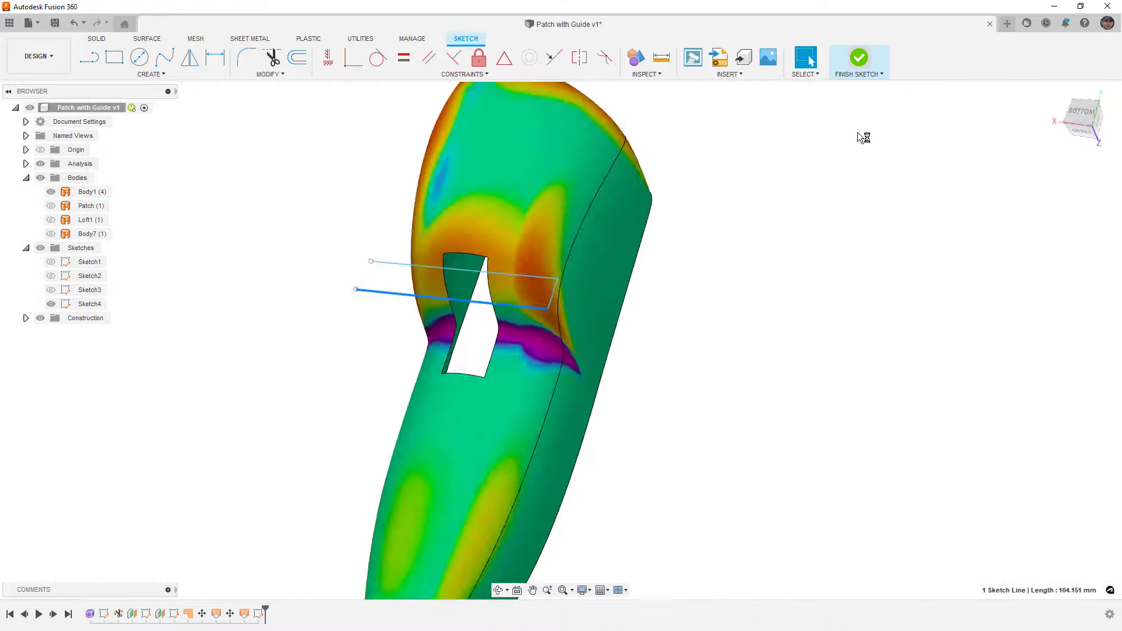
# Step: Split the large upper face of Body1 with the Sketch4 lines, keeping the splitting tool extended
pyautogui.click(293, 72)
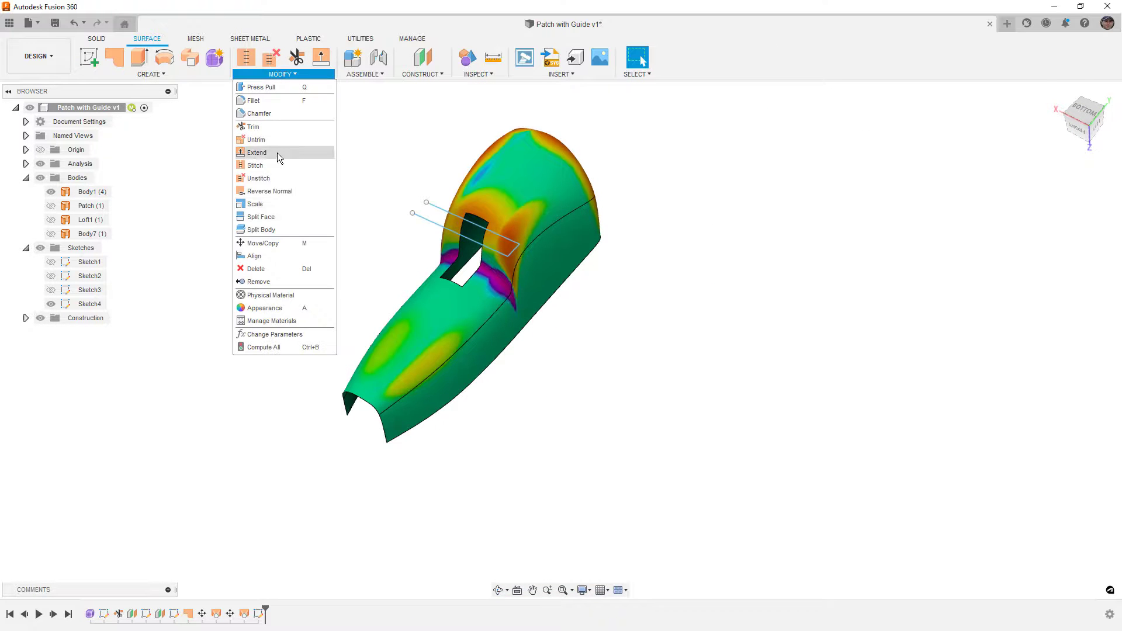
pyautogui.click(290, 212)
pyautogui.scroll(3, 433, 225)
pyautogui.click(548, 202)
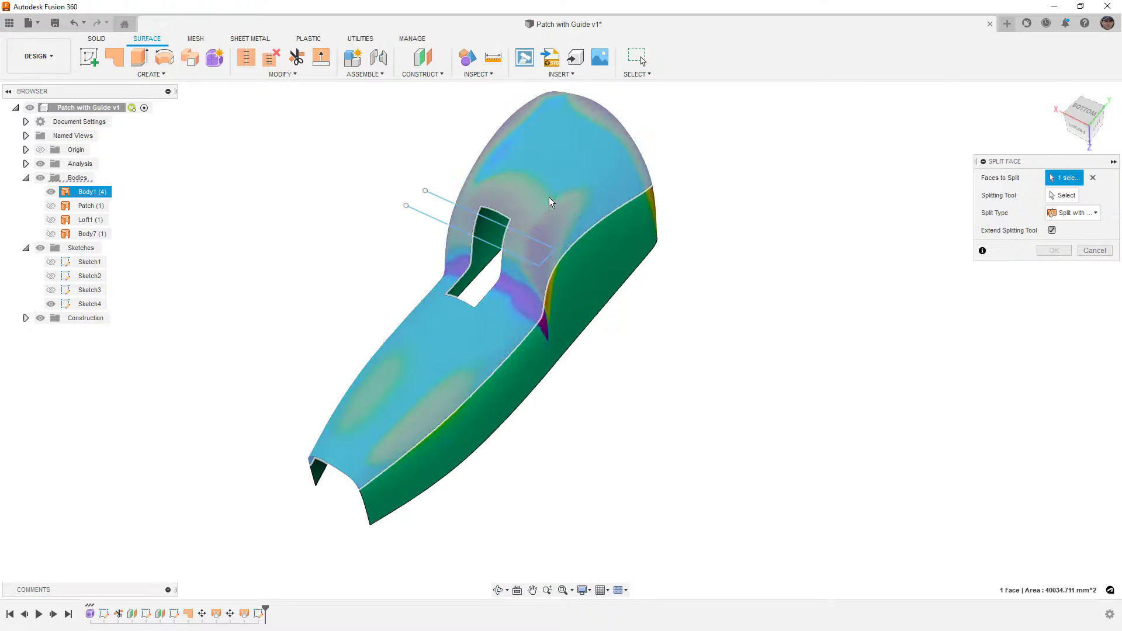
pyautogui.click(1060, 195)
pyautogui.click(531, 243)
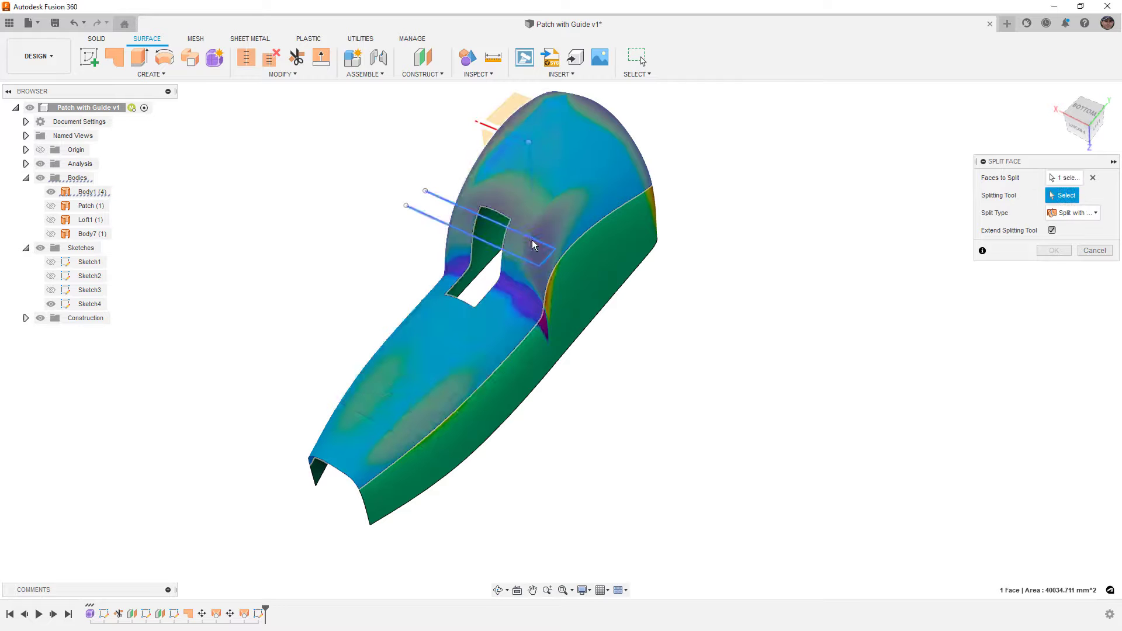
pyautogui.click(1056, 250)
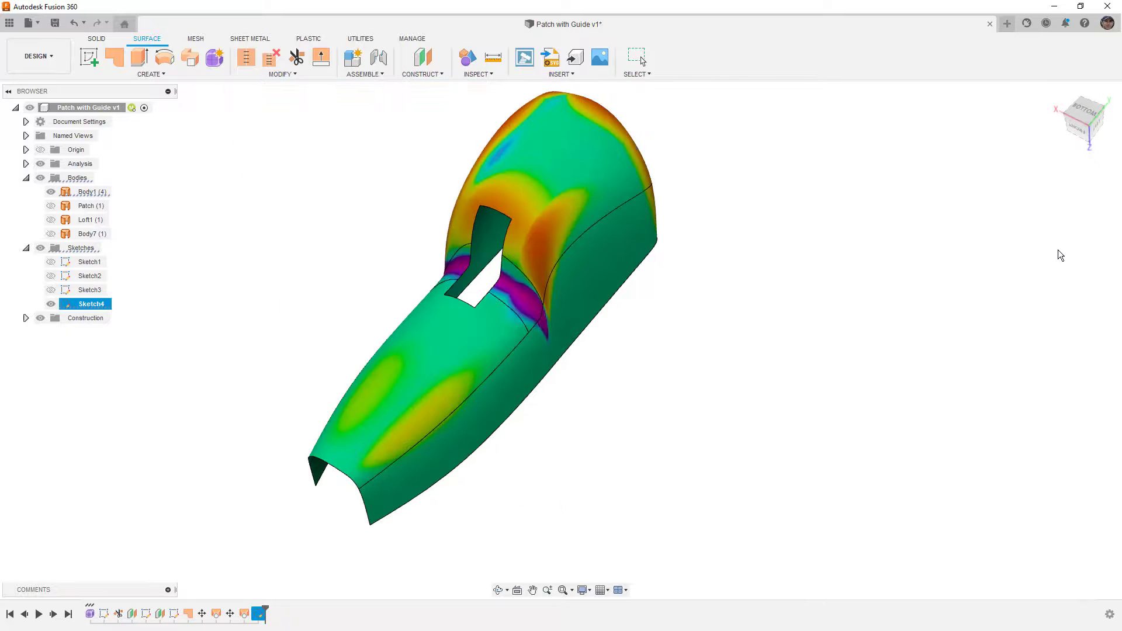
# Step: Start a surface loft between the opening's two opposite side edges that lie between the split lines
pyautogui.scroll(5, 508, 283)
pyautogui.scroll(3, 500, 278)
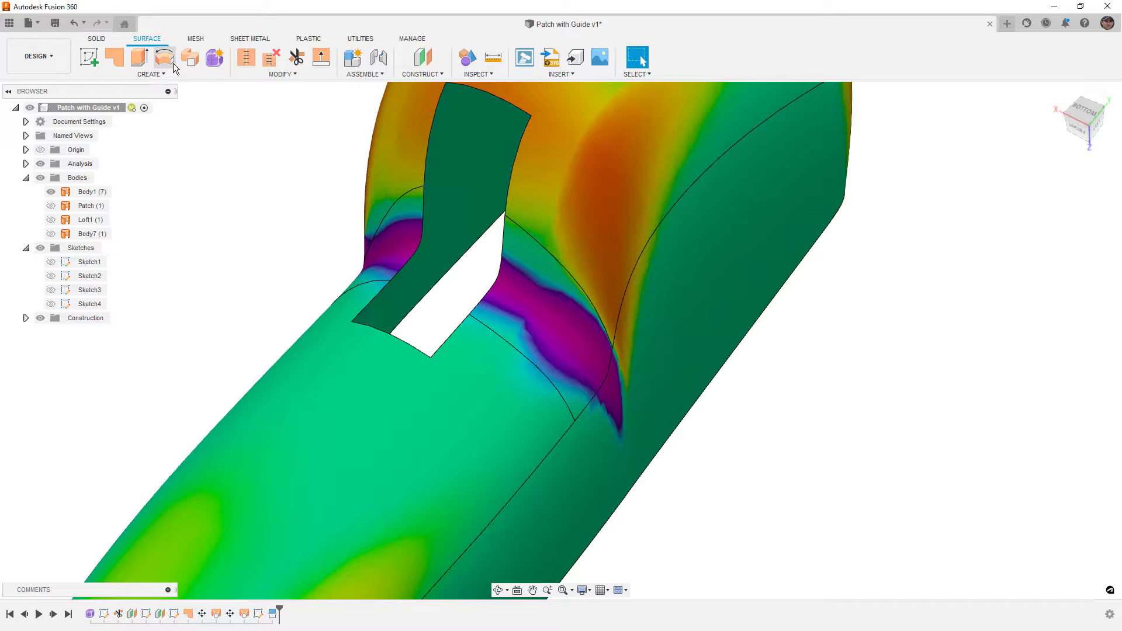
pyautogui.click(153, 74)
pyautogui.click(108, 182)
pyautogui.click(423, 198)
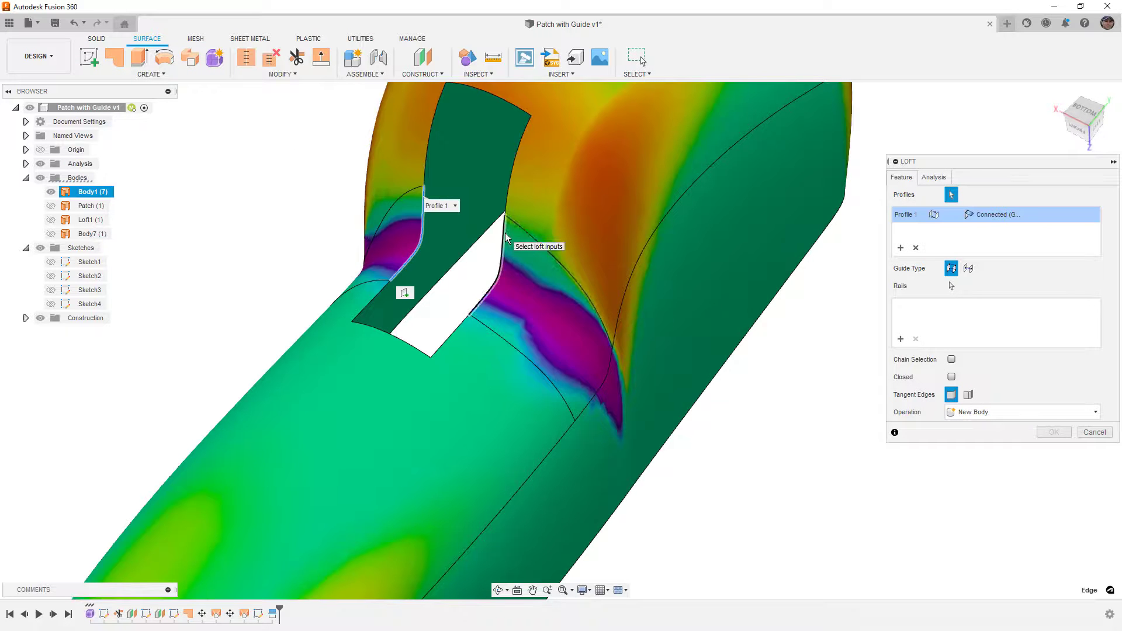
pyautogui.click(506, 236)
# Step: Set both profiles of the bend loft to Curvature (G2) continuity with Align Edges
pyautogui.click(997, 230)
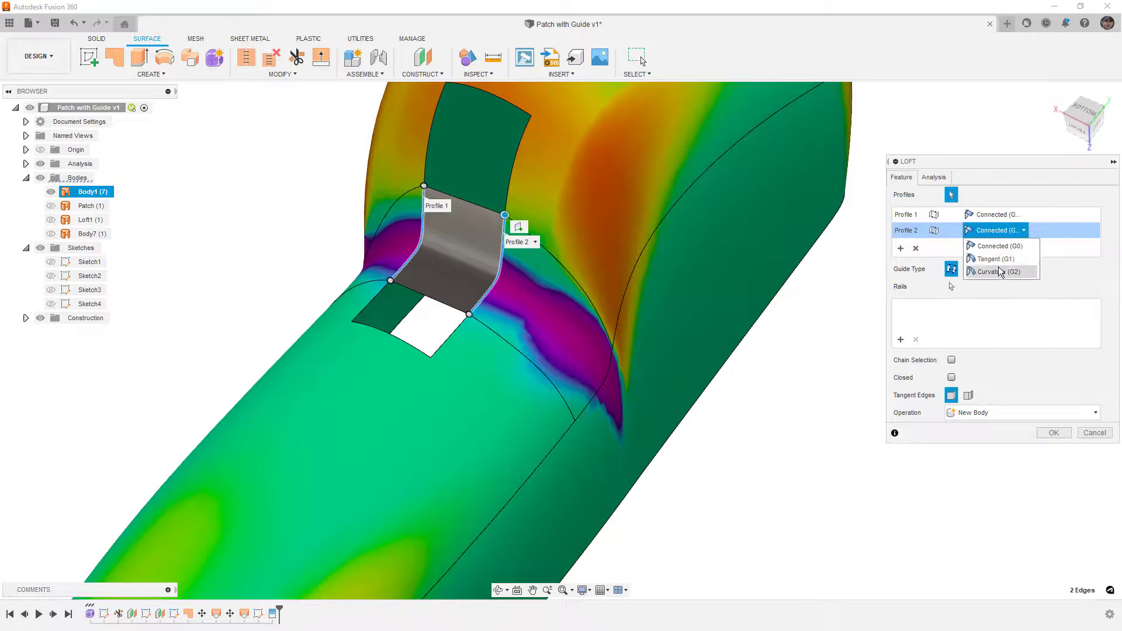
pyautogui.click(999, 271)
pyautogui.click(996, 215)
pyautogui.click(998, 256)
pyautogui.click(1058, 215)
pyautogui.click(1063, 243)
pyautogui.click(1064, 233)
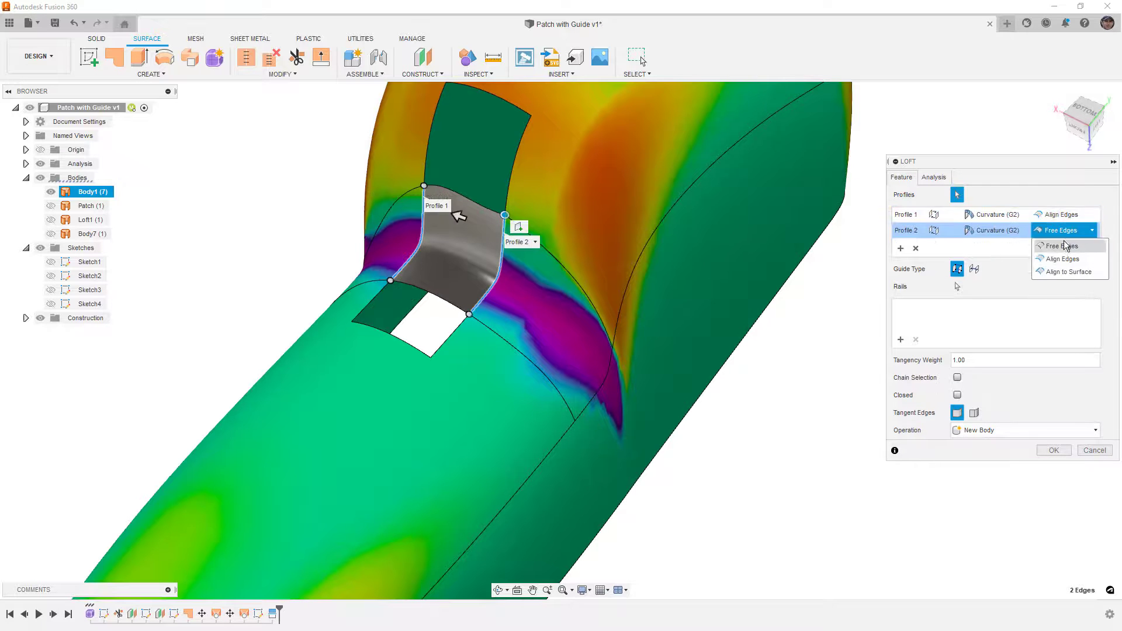
pyautogui.click(1062, 259)
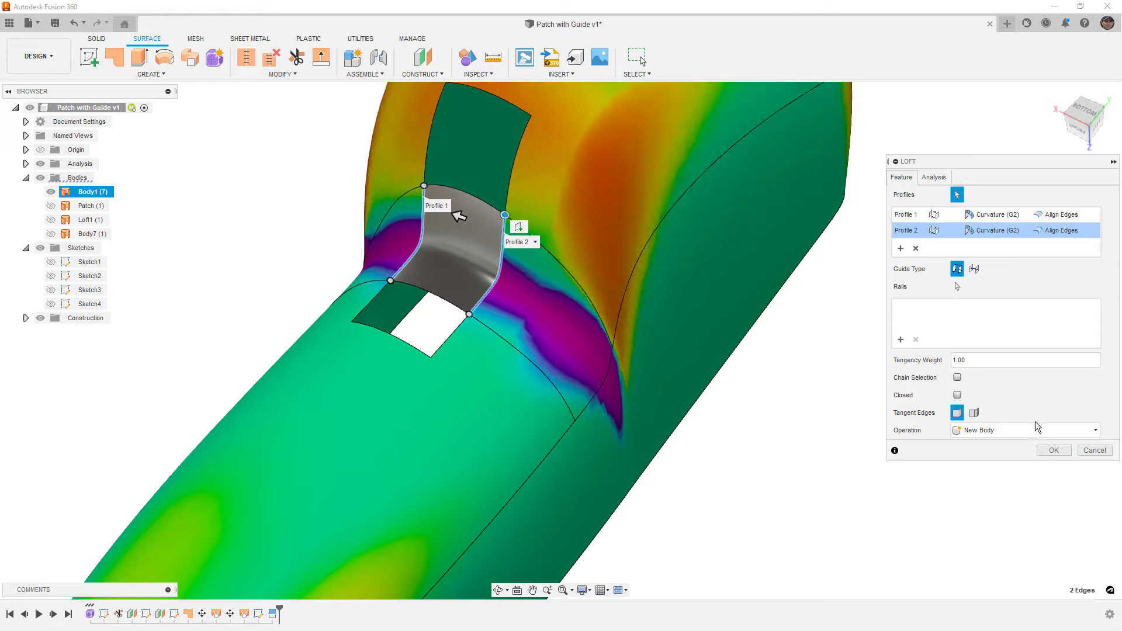
# Step: Turn on the curvature map analysis for the bend loft preview, and create the loft as a new body
pyautogui.click(937, 178)
pyautogui.click(983, 194)
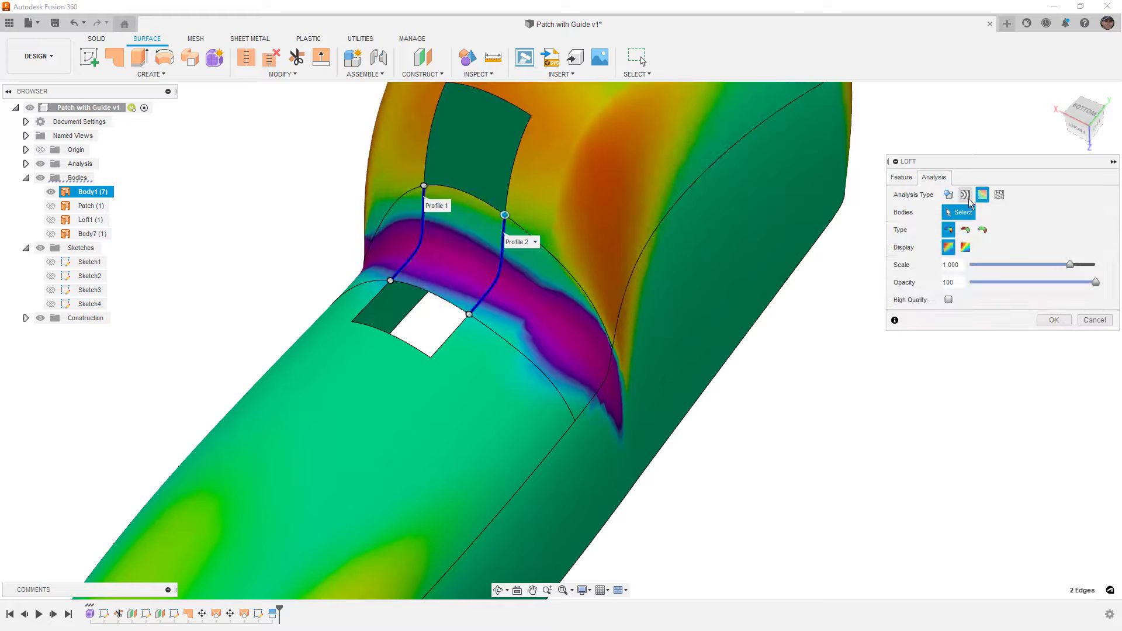
pyautogui.scroll(3, 457, 270)
pyautogui.scroll(2, 456, 272)
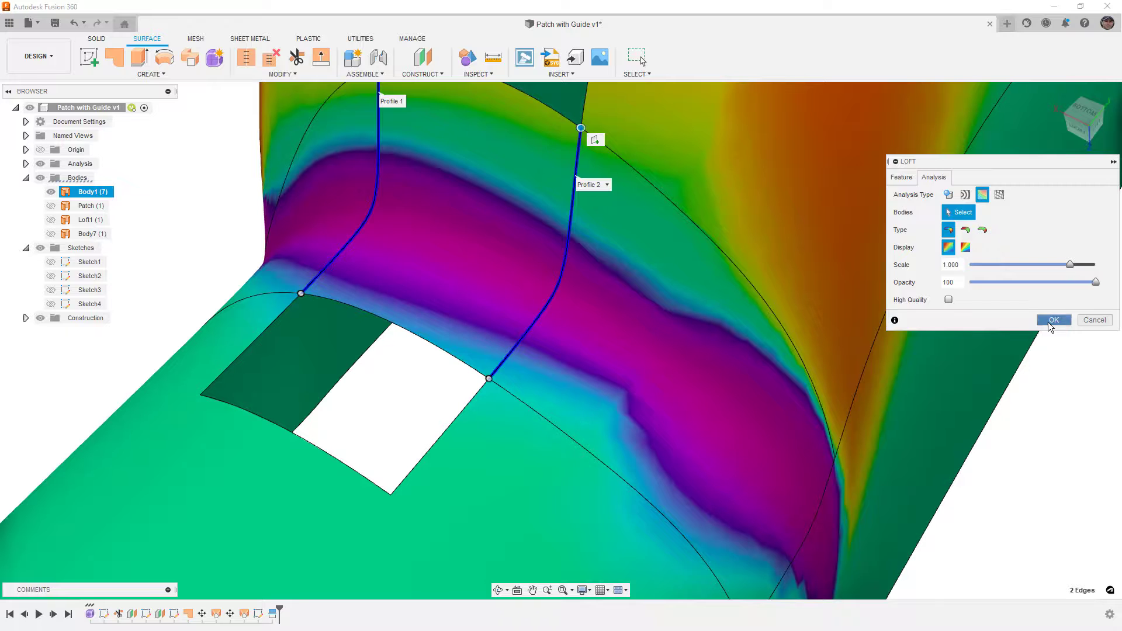
pyautogui.click(1052, 321)
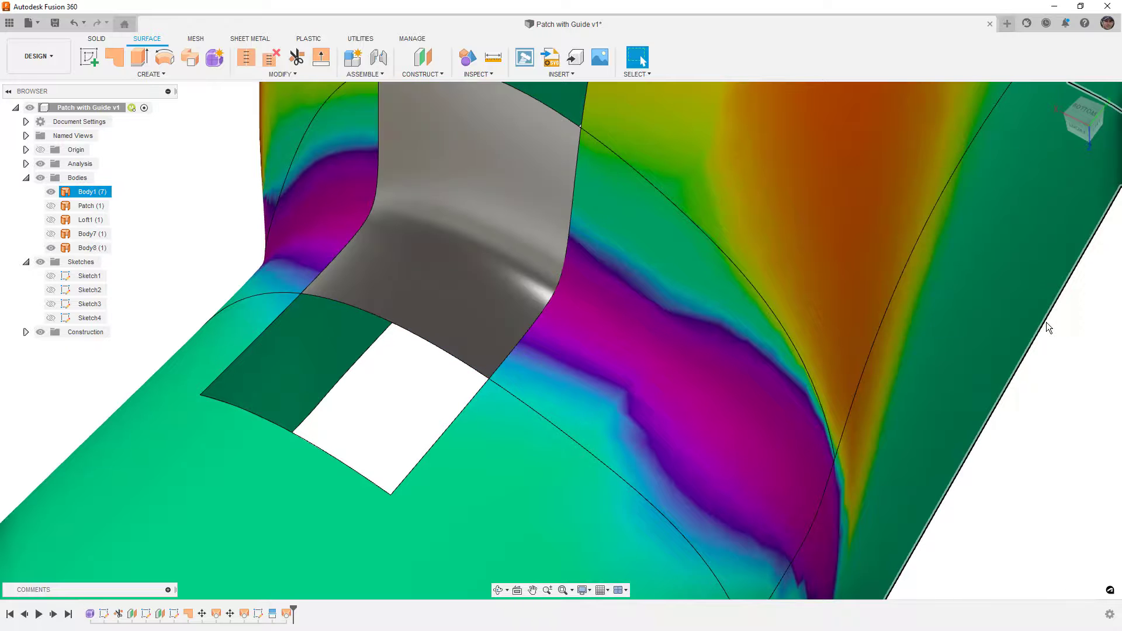
# Step: Compare the full-length loft Body7 with the bend loft Body8 at the high-curvature bend by toggling their visibility
pyautogui.click(55, 235)
pyautogui.click(52, 234)
pyautogui.click(52, 248)
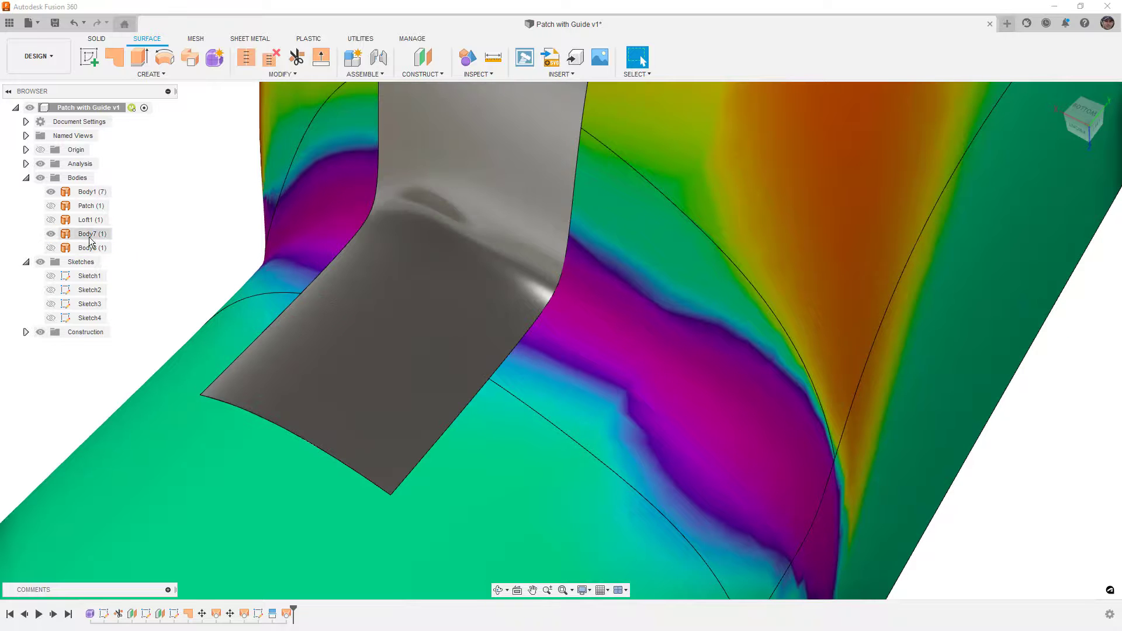
pyautogui.click(133, 229)
pyautogui.scroll(2, 444, 345)
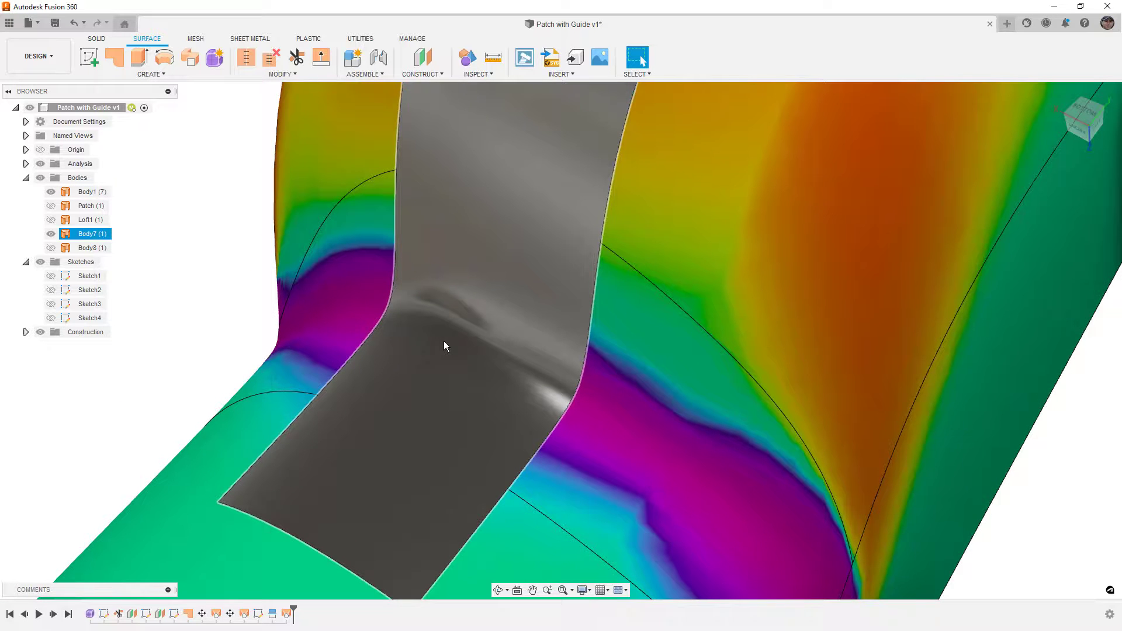
pyautogui.click(51, 247)
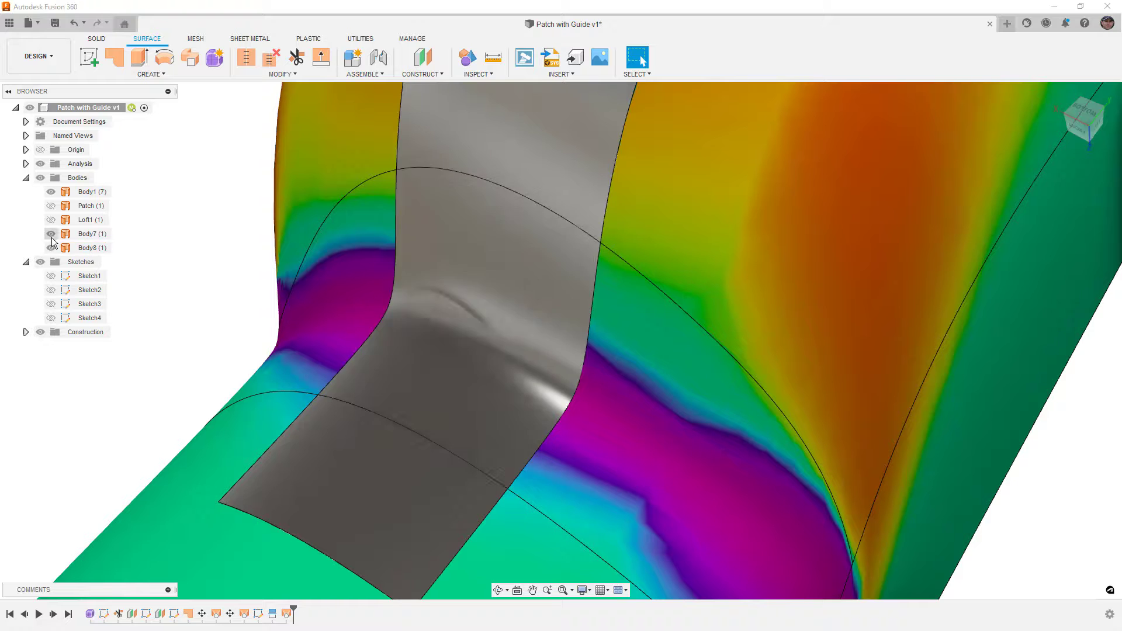
pyautogui.click(51, 233)
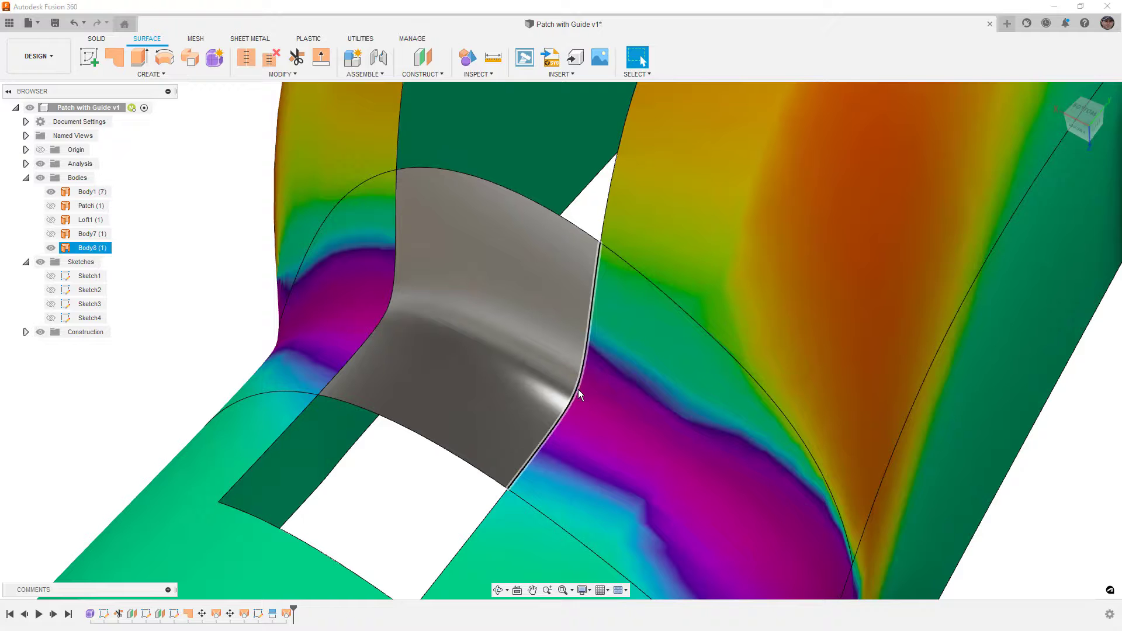
pyautogui.scroll(-4, 570, 377)
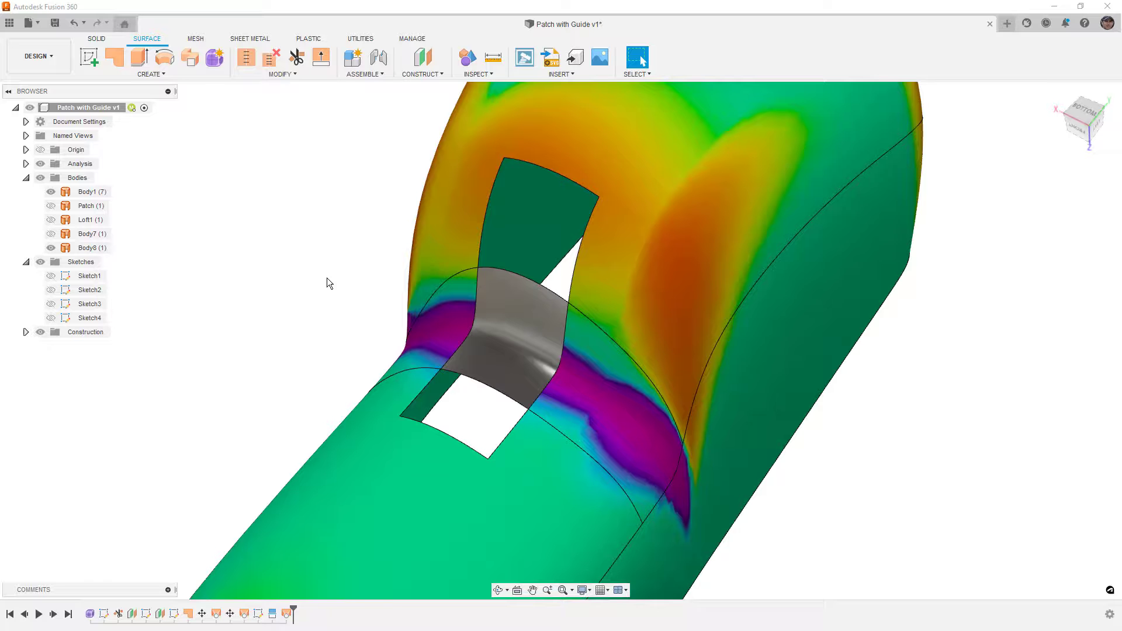
# Step: Show Body7 in place of Body8 to compare how each spans the whole opening, and return to Body8 only
pyautogui.click(93, 234)
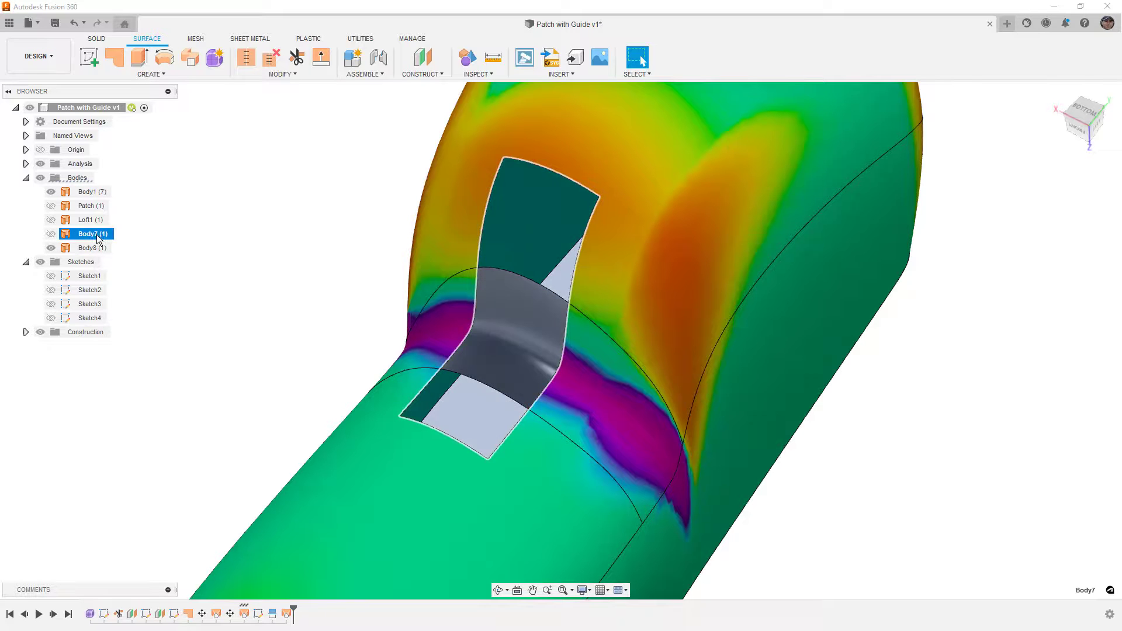
pyautogui.click(51, 234)
pyautogui.keyDown('shift'); pyautogui.click(56, 249); pyautogui.keyUp('shift')
pyautogui.click(51, 249)
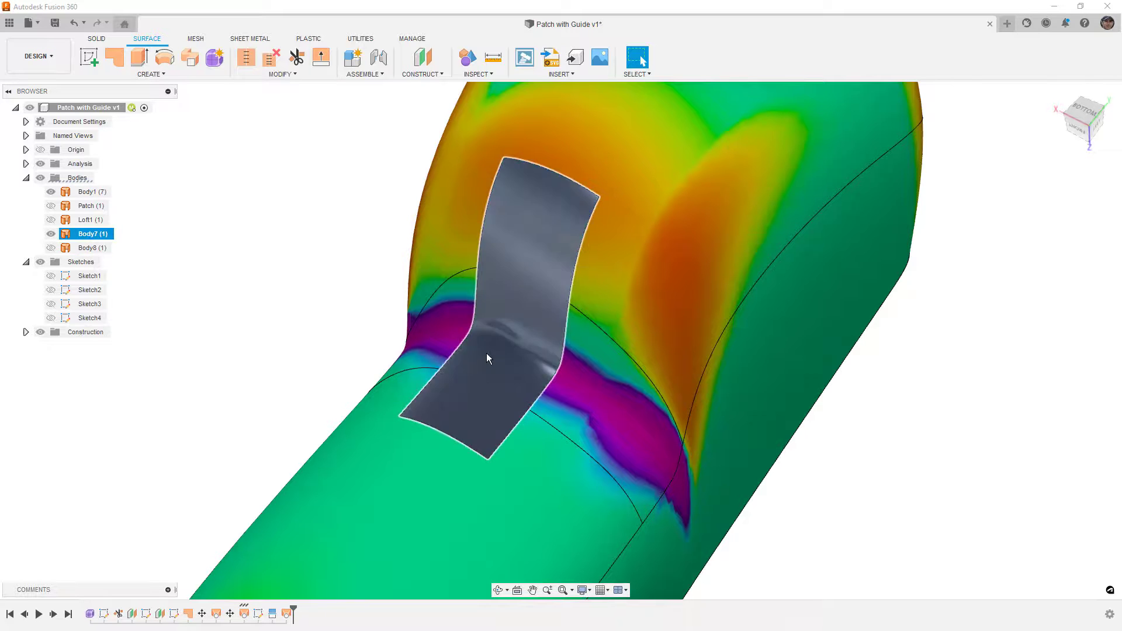
pyautogui.click(51, 248)
pyautogui.click(163, 236)
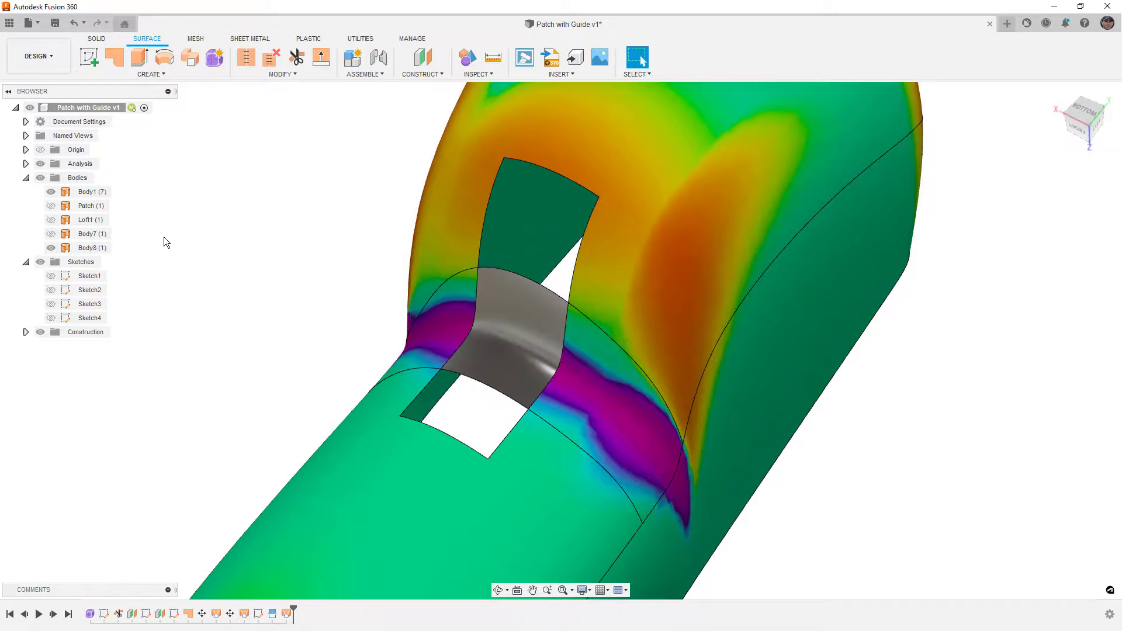
# Step: Stitch Body1 and the bend loft Body8 into a new body with a 0.10 mm tolerance
pyautogui.click(247, 57)
pyautogui.click(442, 286)
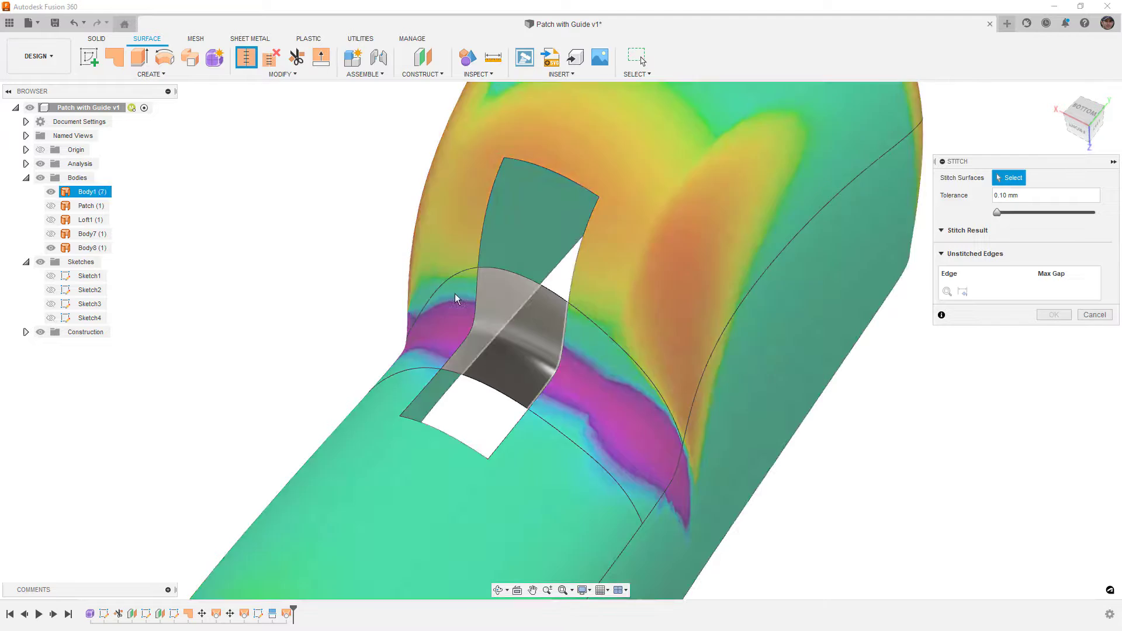
pyautogui.click(467, 316)
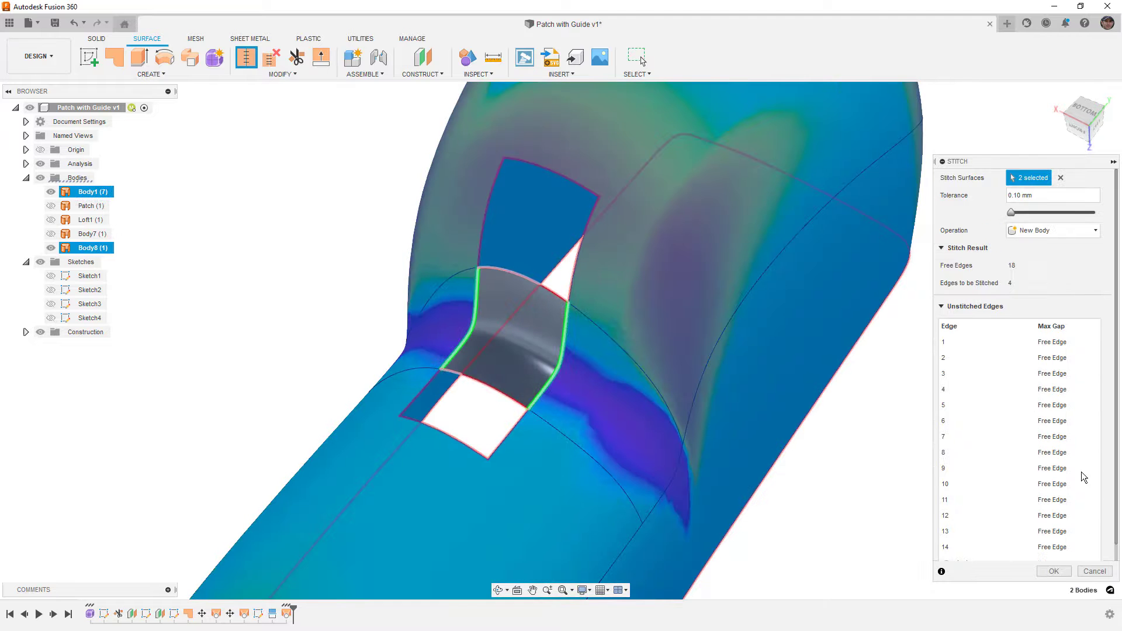
pyautogui.click(1053, 572)
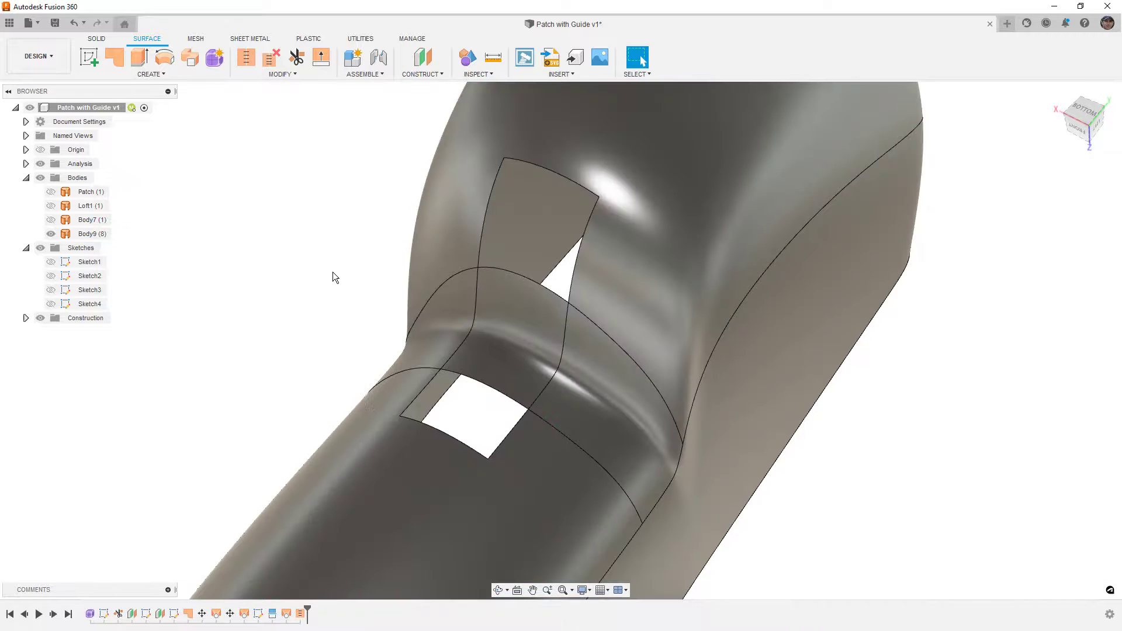
# Step: Show Sketch2 and Sketch3 to examine their curves across the remaining openings, and hide both sketches again
pyautogui.click(422, 340)
pyautogui.keyDown('shift'); pyautogui.moveTo(423, 340); pyautogui.dragTo(573, 315, button='middle'); pyautogui.keyUp('shift')
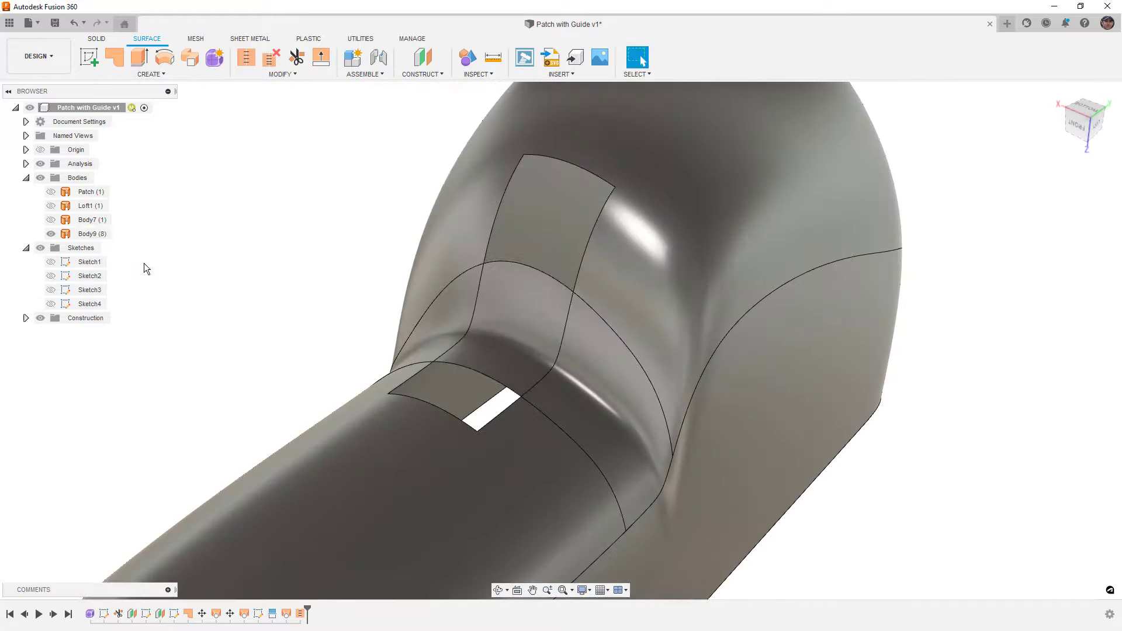
pyautogui.click(51, 276)
pyautogui.click(51, 290)
pyautogui.moveTo(335, 276)
pyautogui.keyDown('shift'); pyautogui.mouseDown(button='middle')
pyautogui.moveTo(298, 253)
pyautogui.moveTo(340, 276)
pyautogui.mouseUp(button='middle'); pyautogui.keyUp('shift')
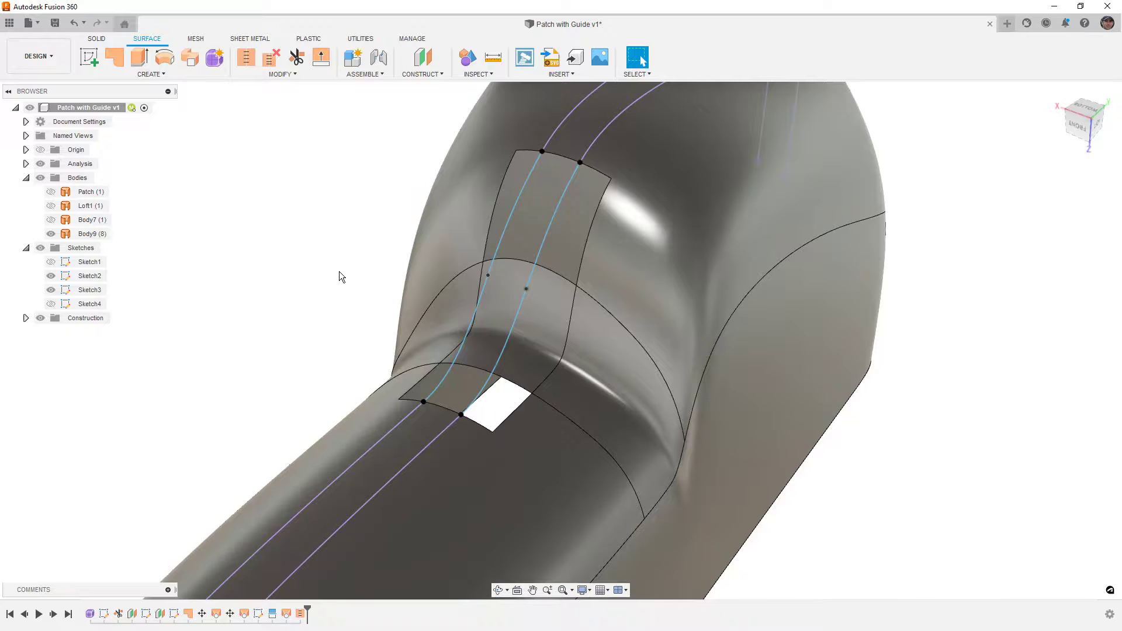
pyautogui.click(52, 276)
pyautogui.click(51, 290)
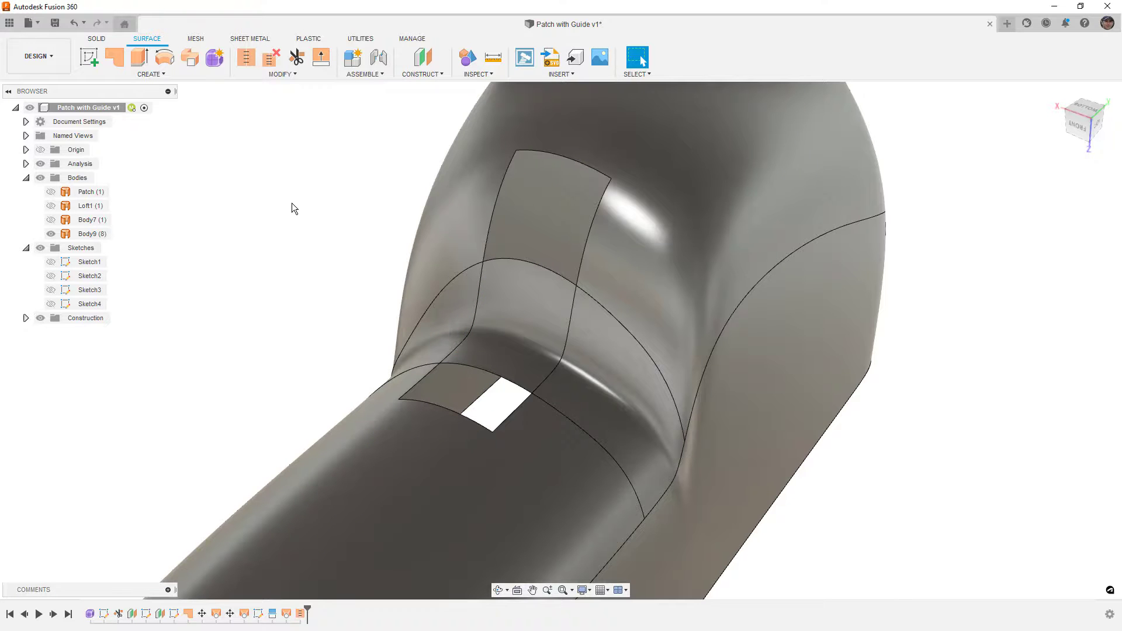
pyautogui.click(526, 188)
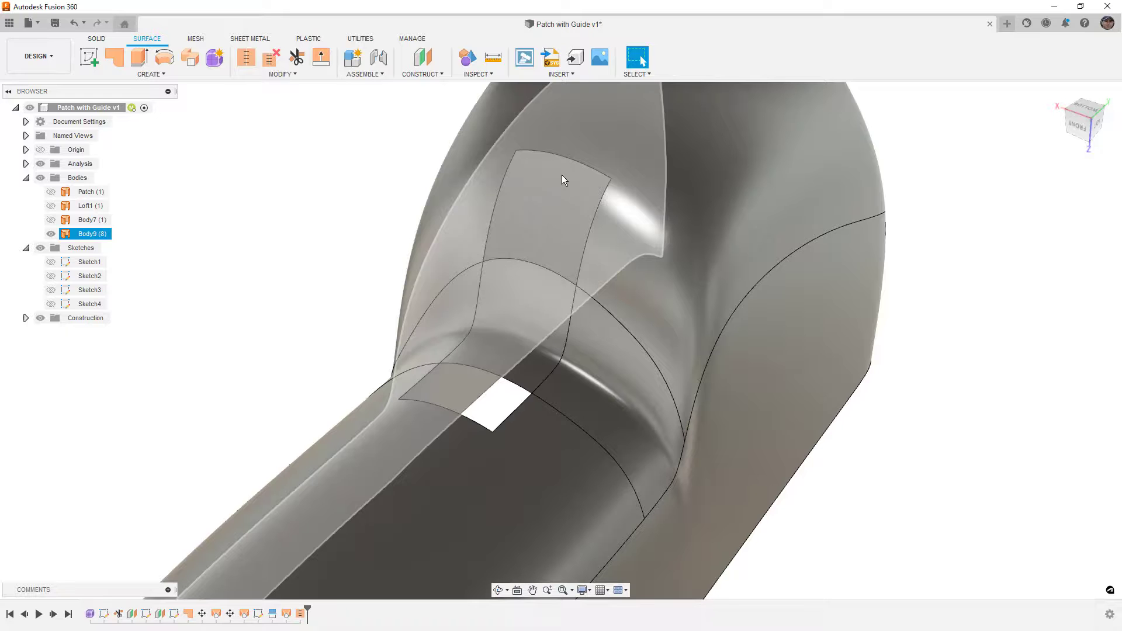
pyautogui.click(306, 180)
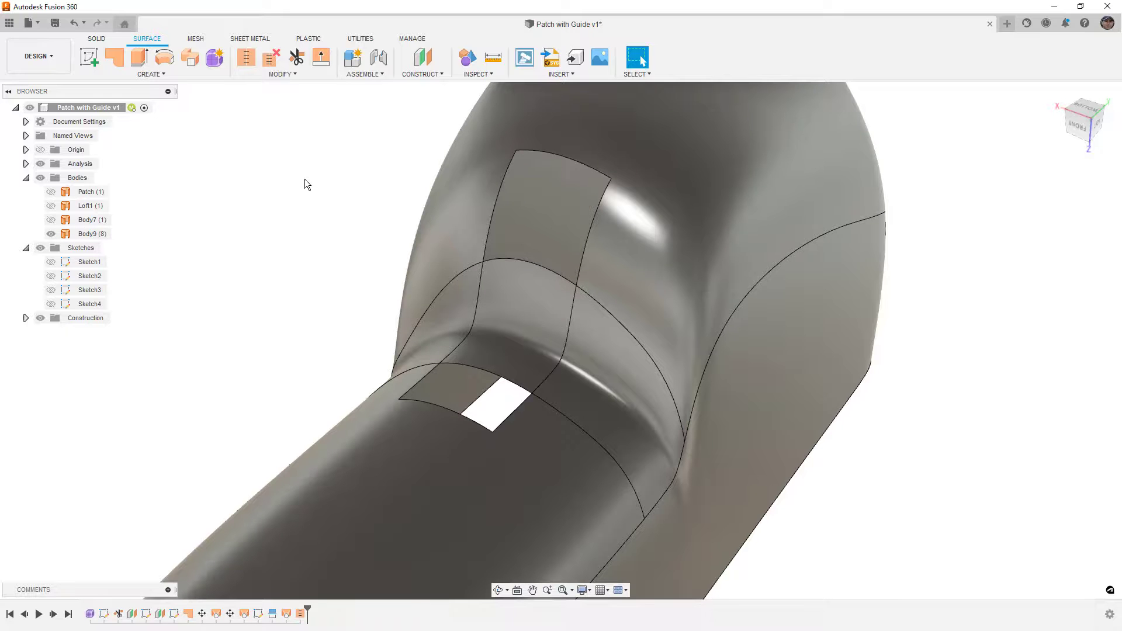
# Step: Patch the remaining opening on the dome side as a new body with curvature continuity on its boundary chain
pyautogui.click(121, 64)
pyautogui.click(533, 152)
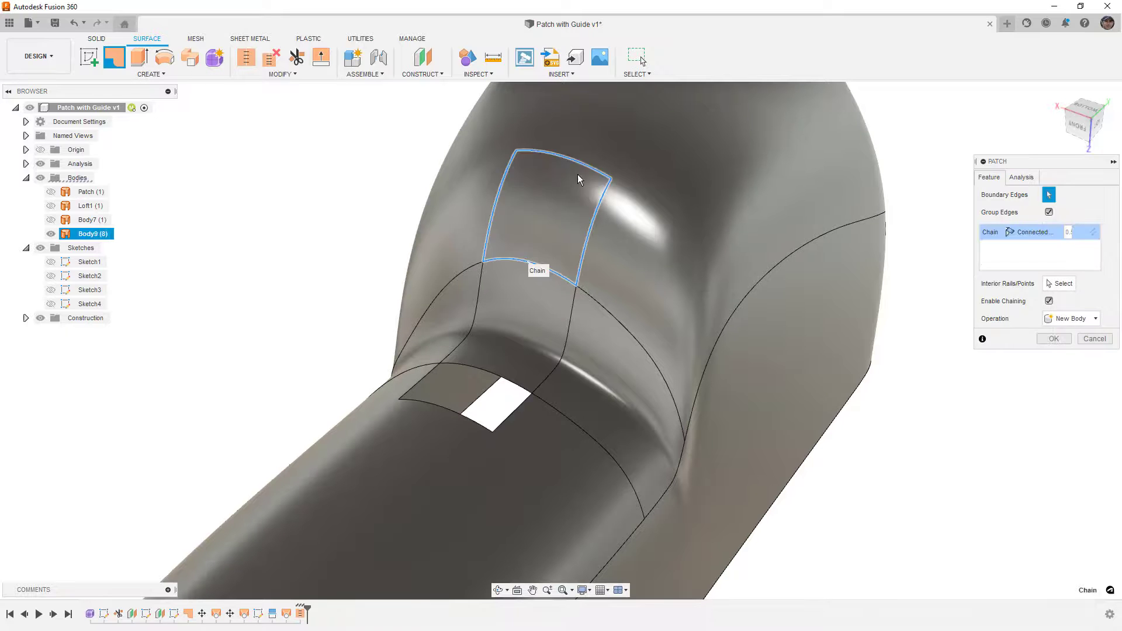
pyautogui.click(1038, 233)
pyautogui.click(1034, 262)
pyautogui.click(1035, 232)
pyautogui.click(1033, 274)
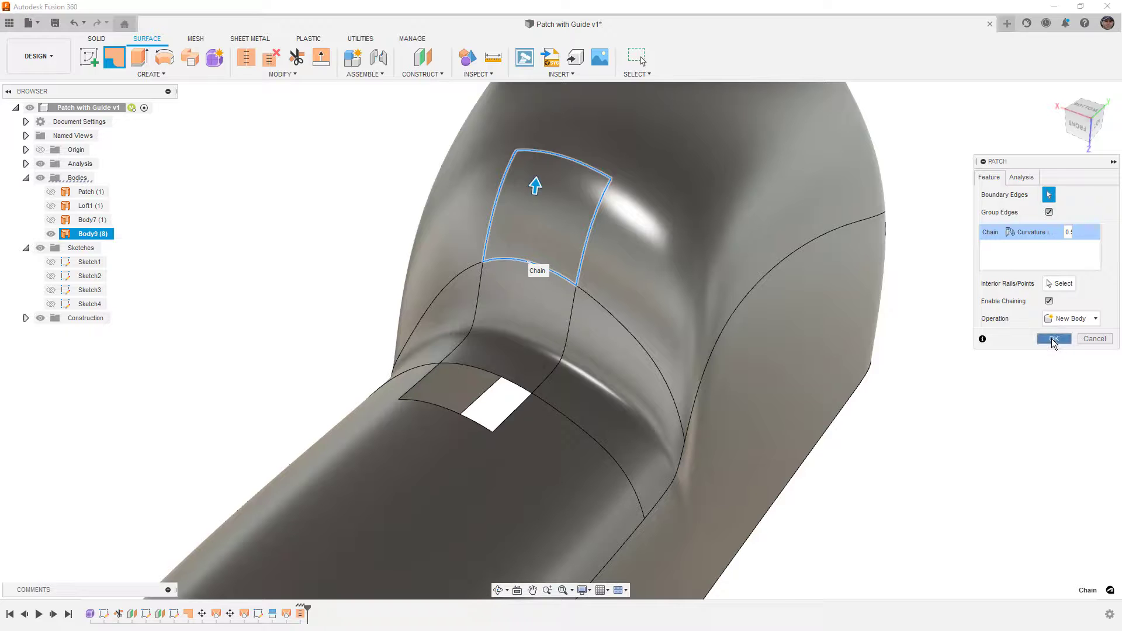
pyautogui.click(1053, 337)
# Step: Repeat the patch on the small opening below the bend, with curvature continuity and as a new body
pyautogui.rightClick(998, 436)
pyautogui.click(991, 403)
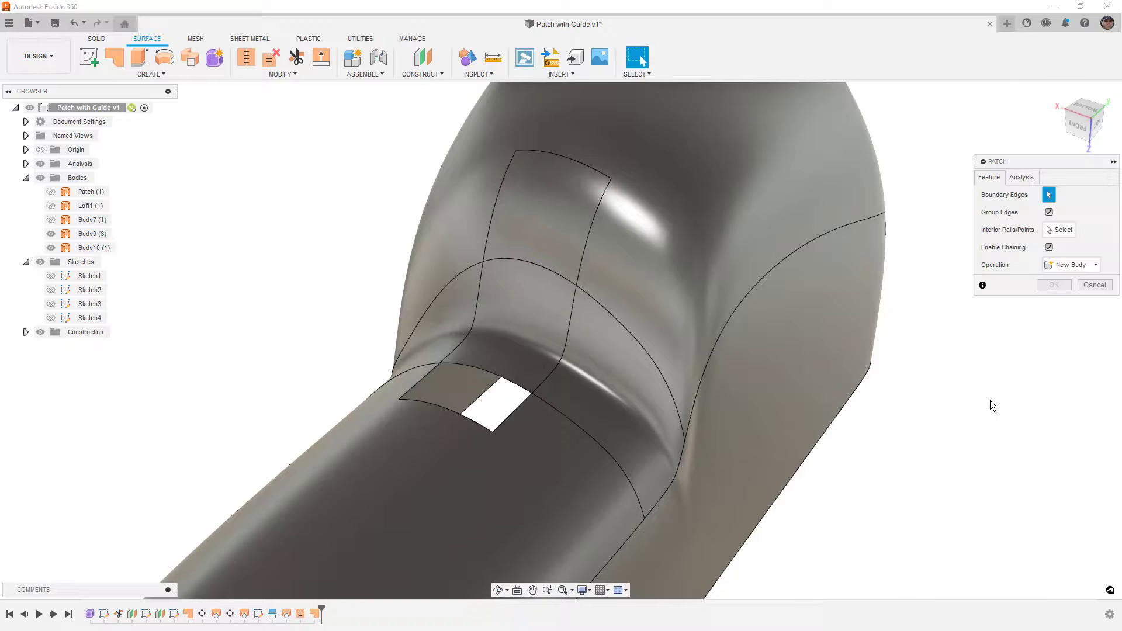
pyautogui.click(511, 405)
pyautogui.click(1032, 232)
pyautogui.click(1034, 273)
pyautogui.click(1055, 339)
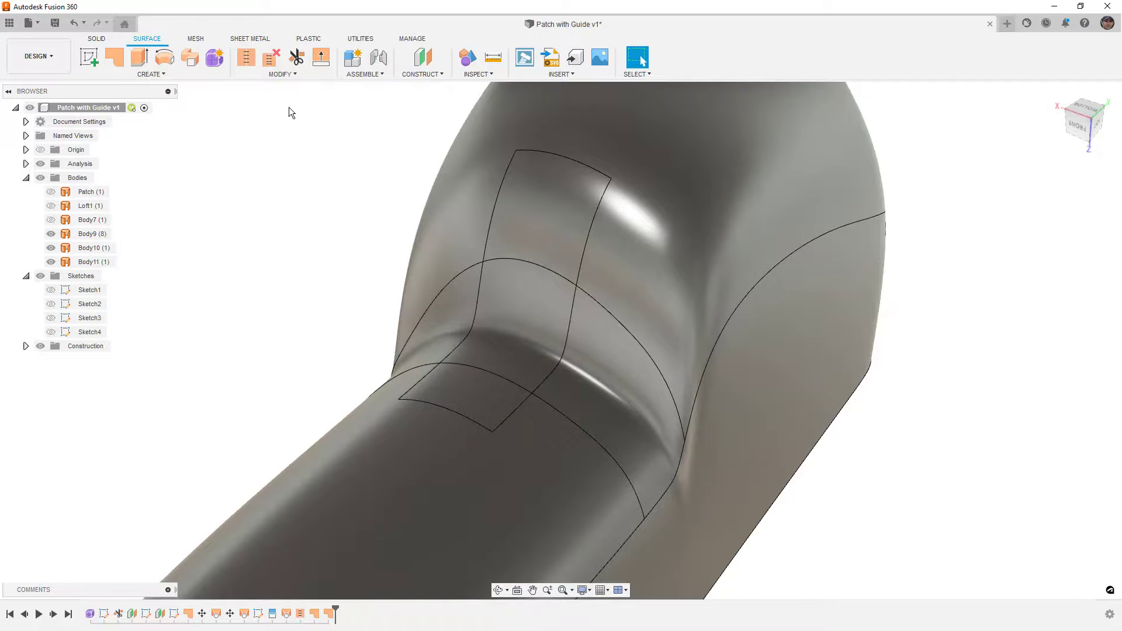
# Step: Stitch both patches, Body10 and Body11, to Body9 as a new body with a 0.10 mm tolerance
pyautogui.click(247, 58)
pyautogui.click(525, 198)
pyautogui.click(527, 279)
pyautogui.click(483, 388)
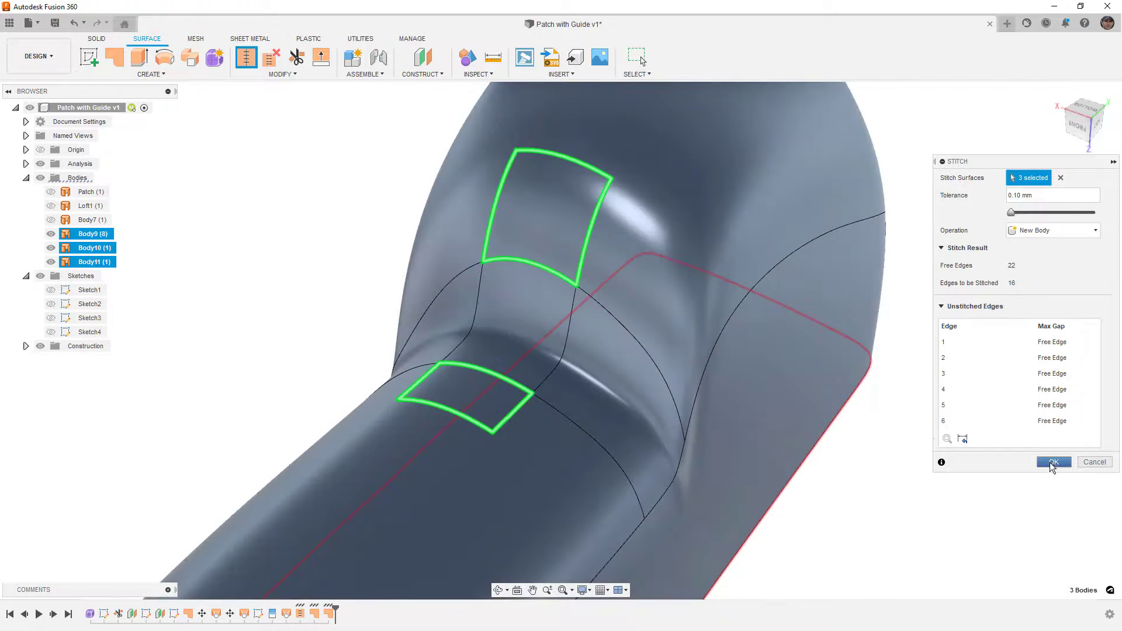
pyautogui.click(1052, 461)
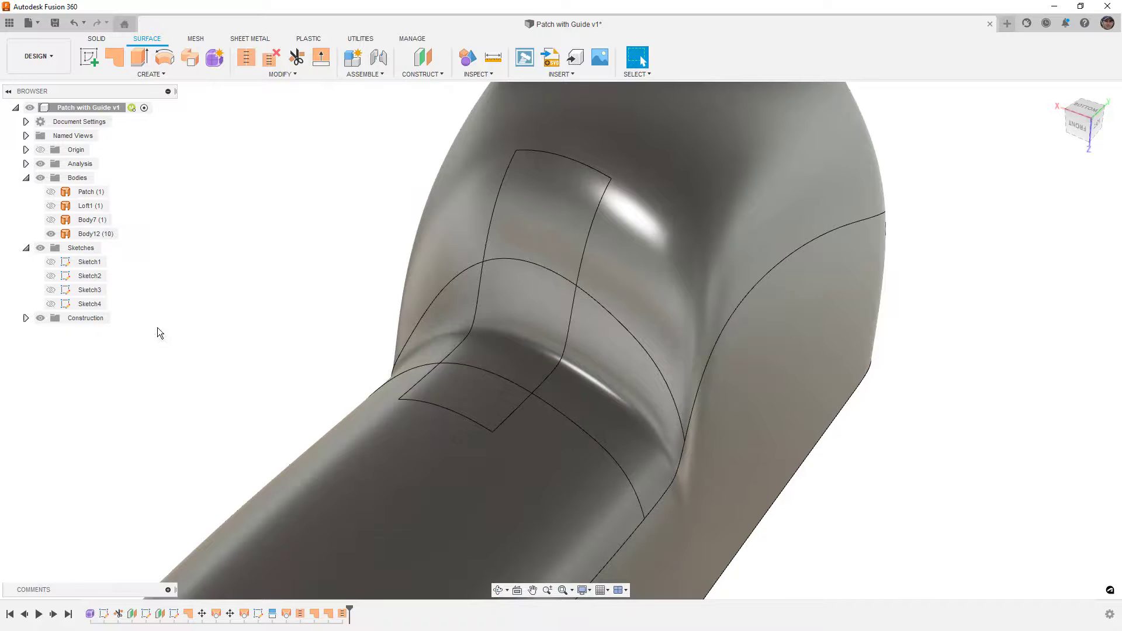
# Step: Expand the construction folder and highlight Plane1 and Plane2 to check where they cross the stitched body
pyautogui.click(25, 318)
pyautogui.click(73, 333)
pyautogui.keyDown('ctrl'); pyautogui.click(86, 346); pyautogui.keyUp('ctrl')
pyautogui.moveTo(208, 323)
pyautogui.keyDown('shift'); pyautogui.mouseDown(button='middle')
pyautogui.moveTo(260, 310)
pyautogui.moveTo(213, 314)
pyautogui.mouseUp(button='middle'); pyautogui.keyUp('shift')
pyautogui.click(219, 293)
# Step: Split the dome, upper patch, bend loft, lower patch and front top faces of Body12 with Plane1
pyautogui.click(281, 75)
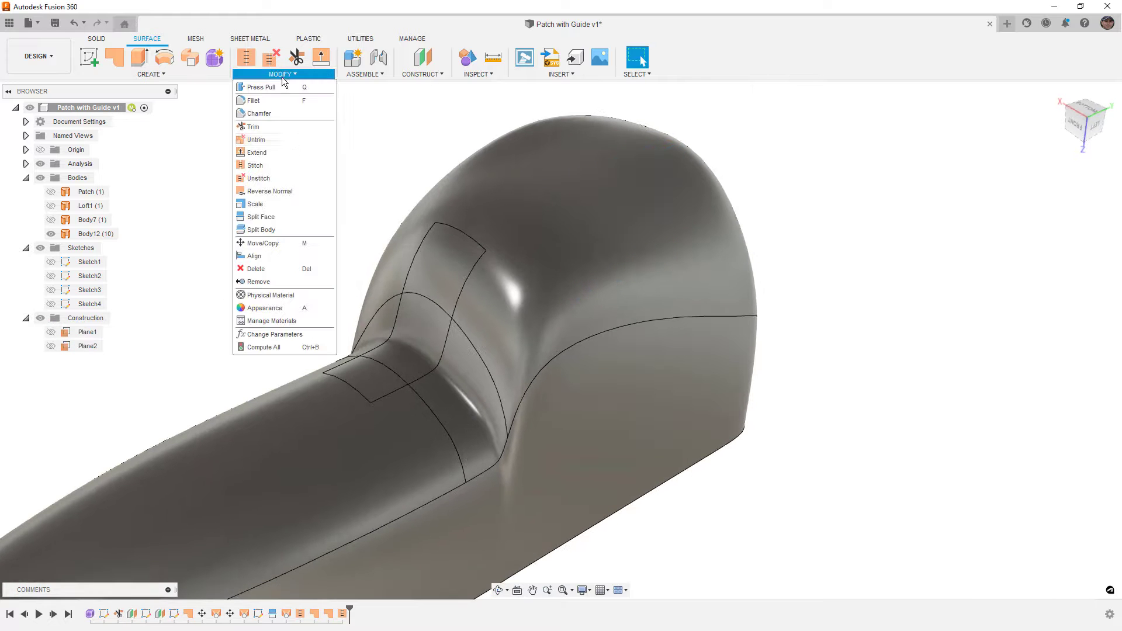
pyautogui.click(280, 216)
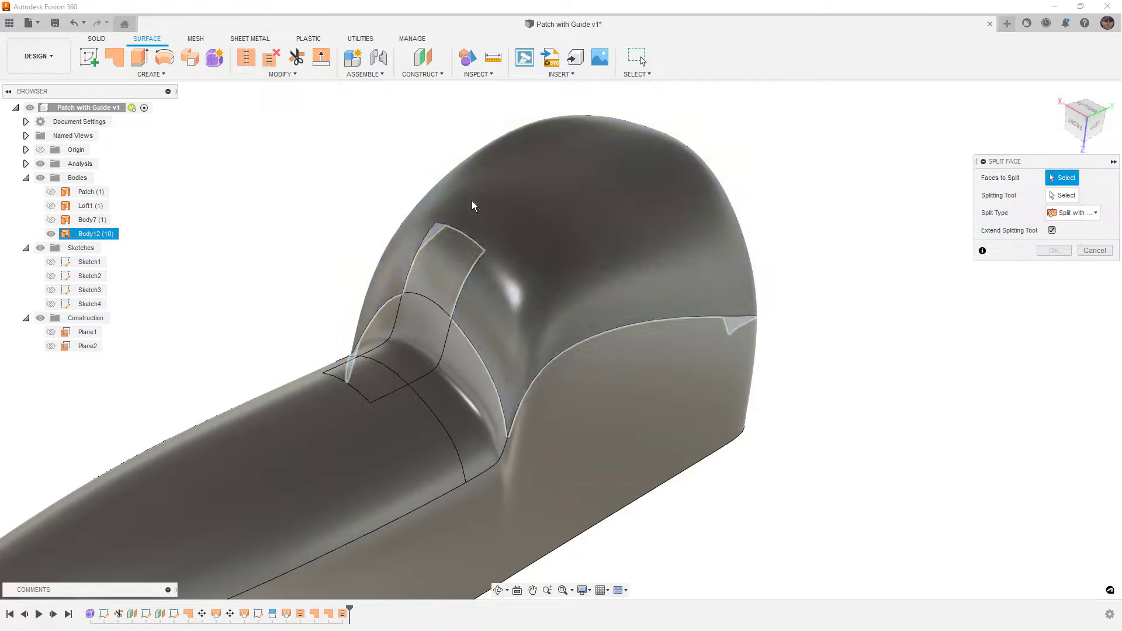
pyautogui.click(471, 200)
pyautogui.click(440, 266)
pyautogui.click(405, 325)
pyautogui.click(367, 373)
pyautogui.click(339, 388)
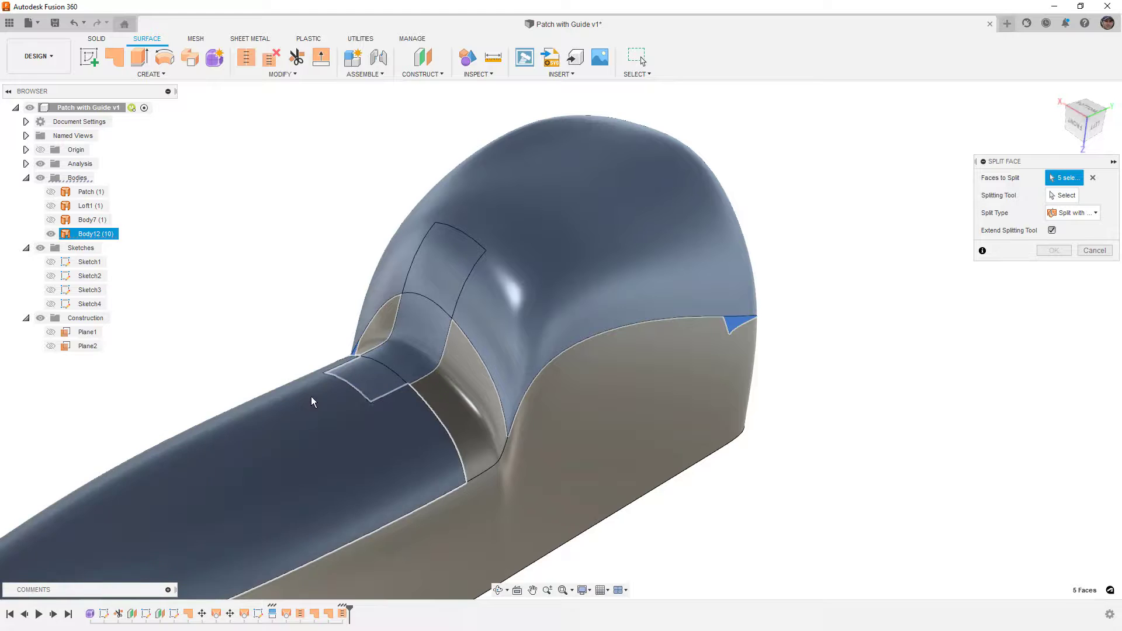
pyautogui.click(1062, 196)
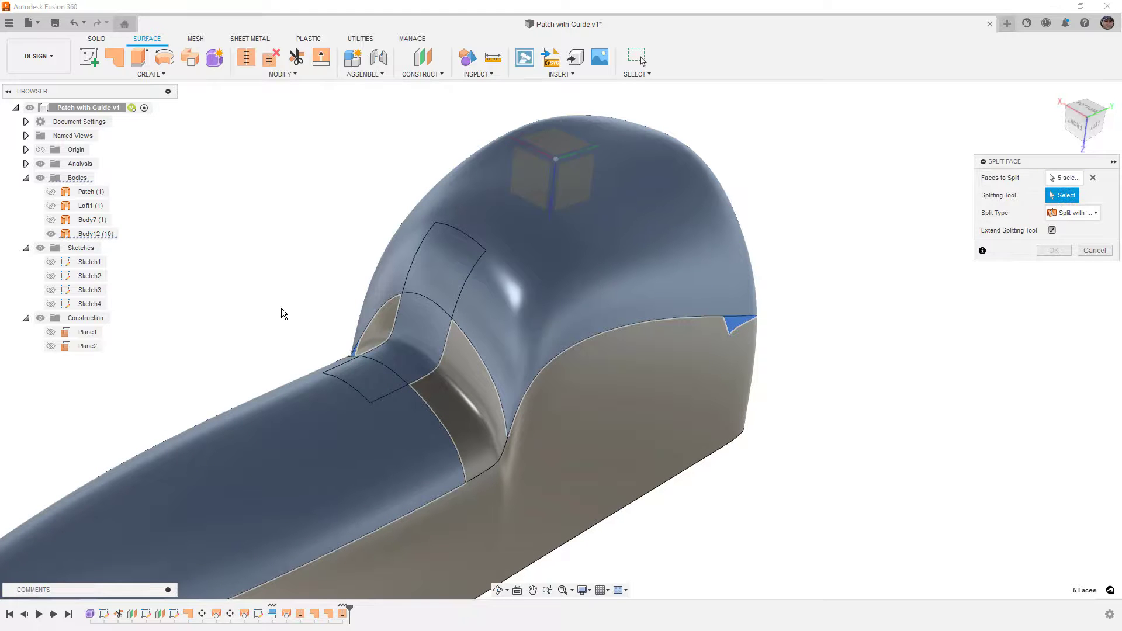
pyautogui.click(87, 332)
pyautogui.click(1054, 216)
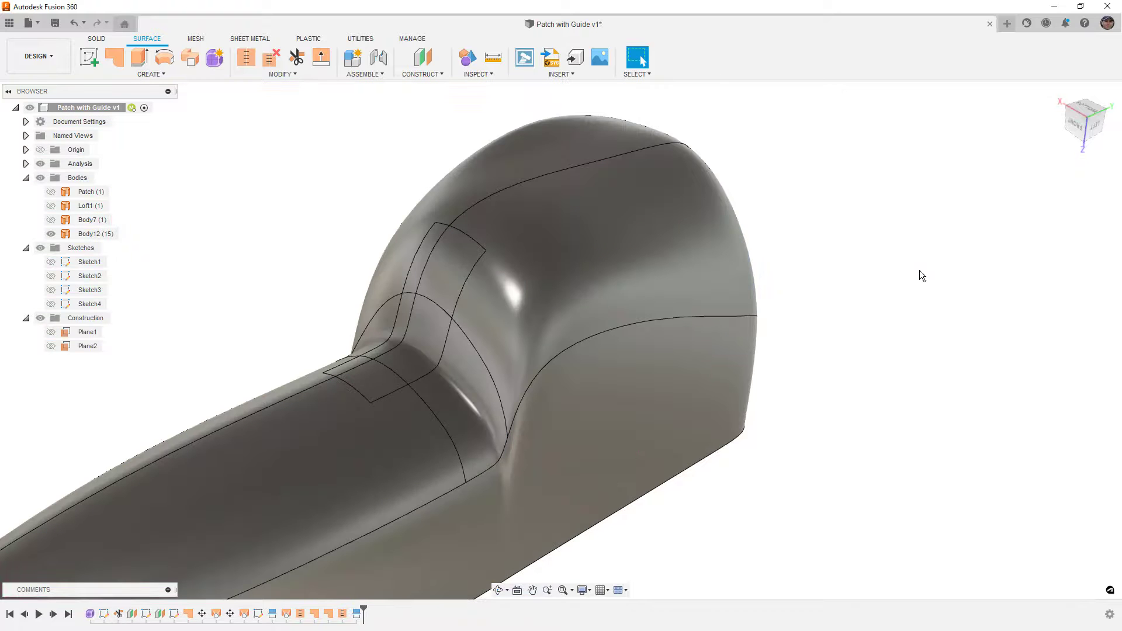
# Step: Repeat the face split with Plane2 on the five dome, patch, bend and front faces beside the Plane1 split line
pyautogui.rightClick(919, 270)
pyautogui.click(924, 235)
pyautogui.click(497, 247)
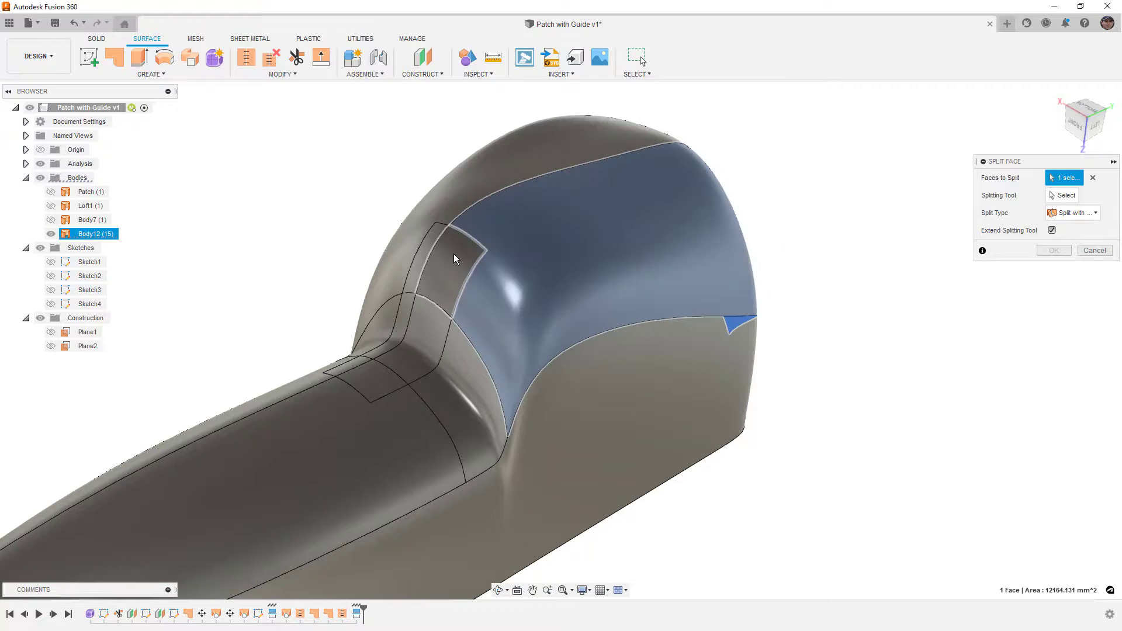
pyautogui.click(433, 307)
pyautogui.click(413, 351)
pyautogui.click(377, 384)
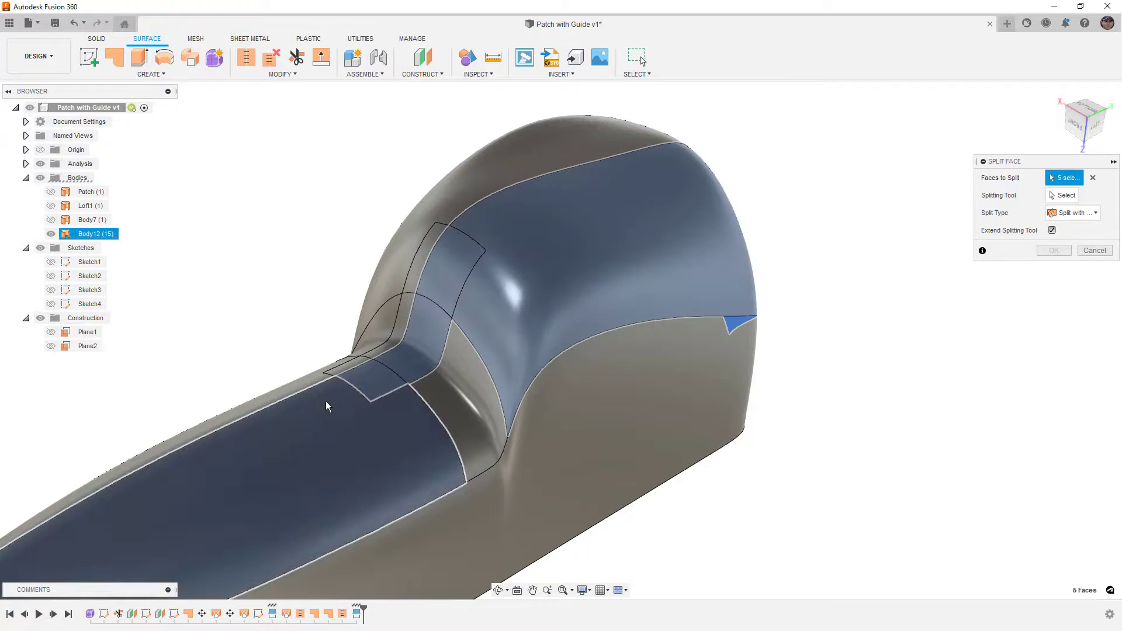
pyautogui.click(331, 400)
pyautogui.click(1062, 196)
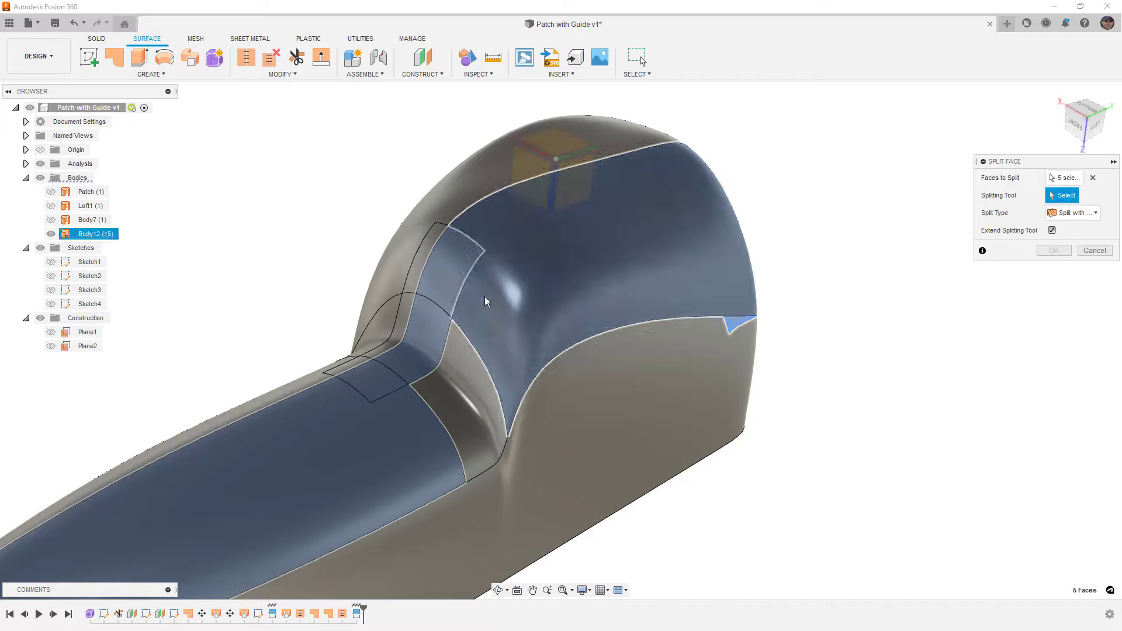
pyautogui.click(88, 346)
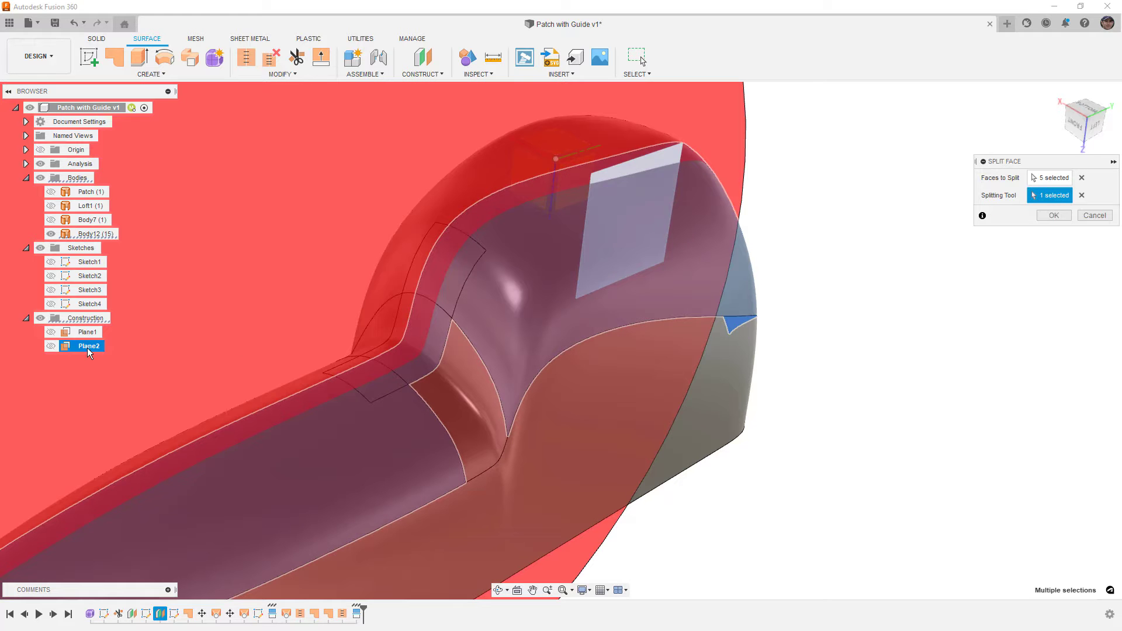
pyautogui.click(1054, 216)
pyautogui.moveTo(946, 249)
pyautogui.keyDown('shift'); pyautogui.mouseDown(button='middle')
pyautogui.moveTo(917, 247)
pyautogui.moveTo(939, 253)
pyautogui.mouseUp(button='middle'); pyautogui.keyUp('shift')
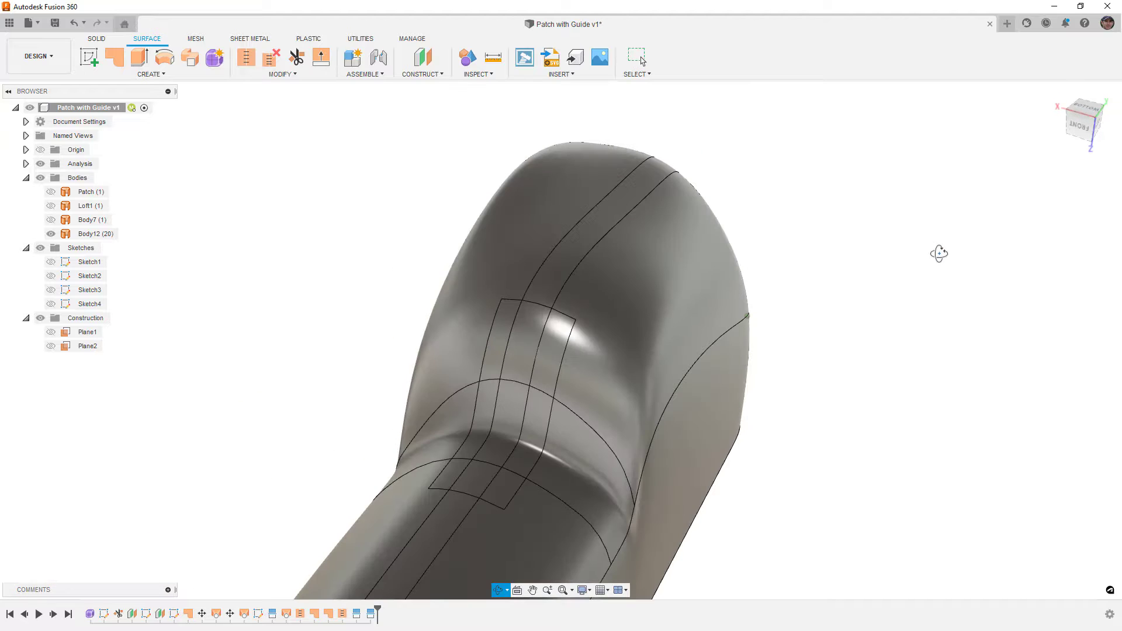
# Step: Show Sketch2 and Sketch3 and start a surface loft between the upper and lower short edges of the middle strip, using both sketch curves as rails
pyautogui.moveTo(904, 323); pyautogui.dragTo(913, 226, button='middle')
pyautogui.click(51, 276)
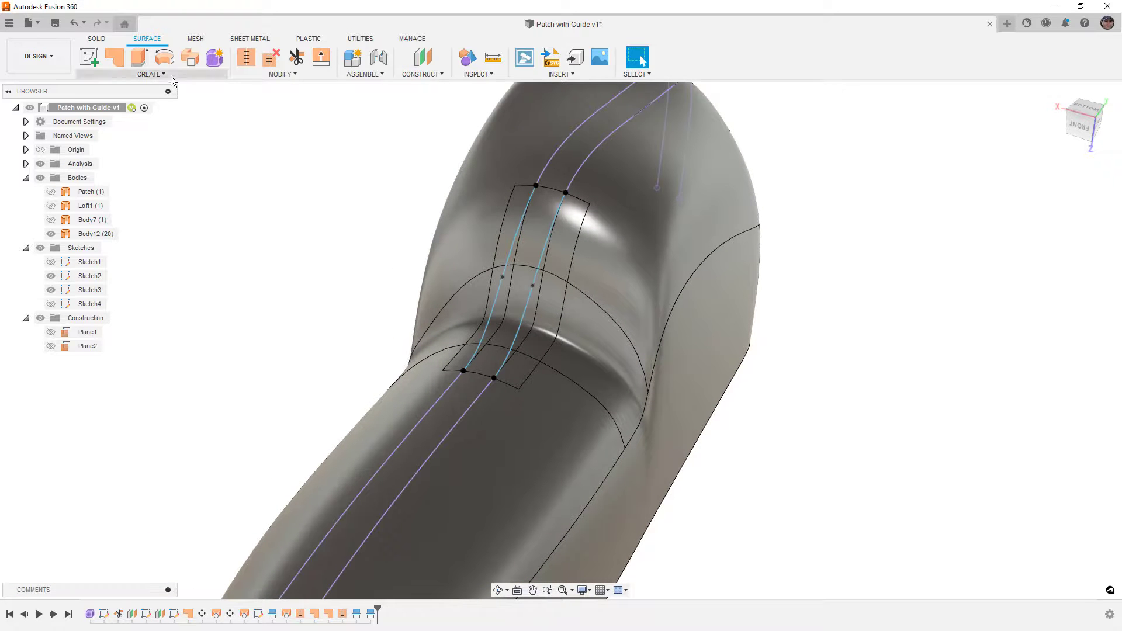
pyautogui.click(153, 74)
pyautogui.click(114, 179)
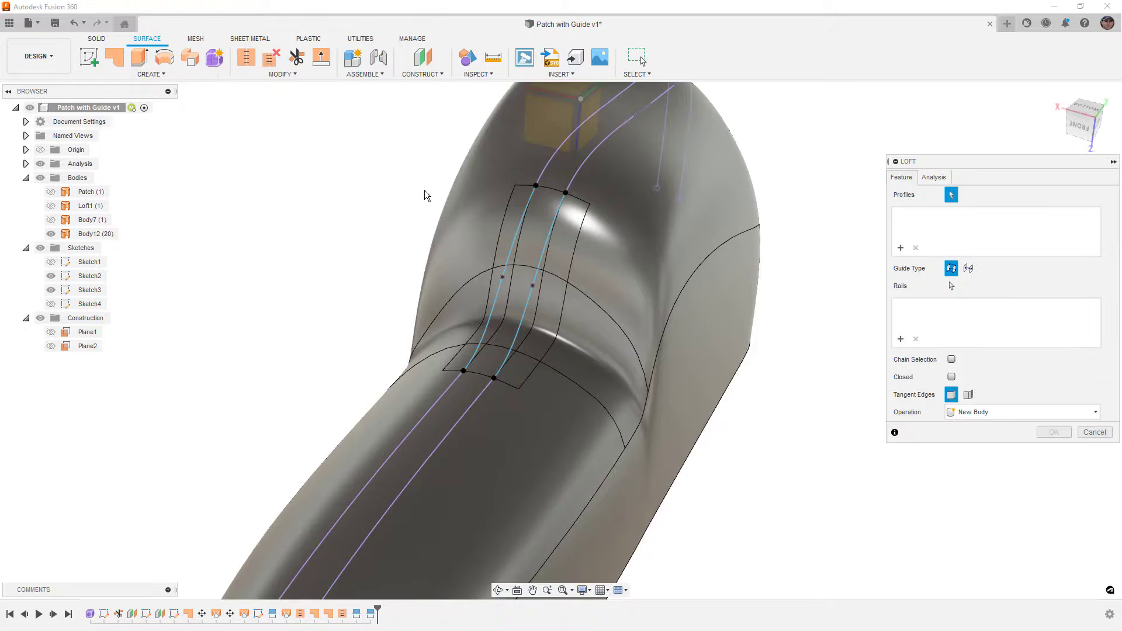
pyautogui.click(545, 187)
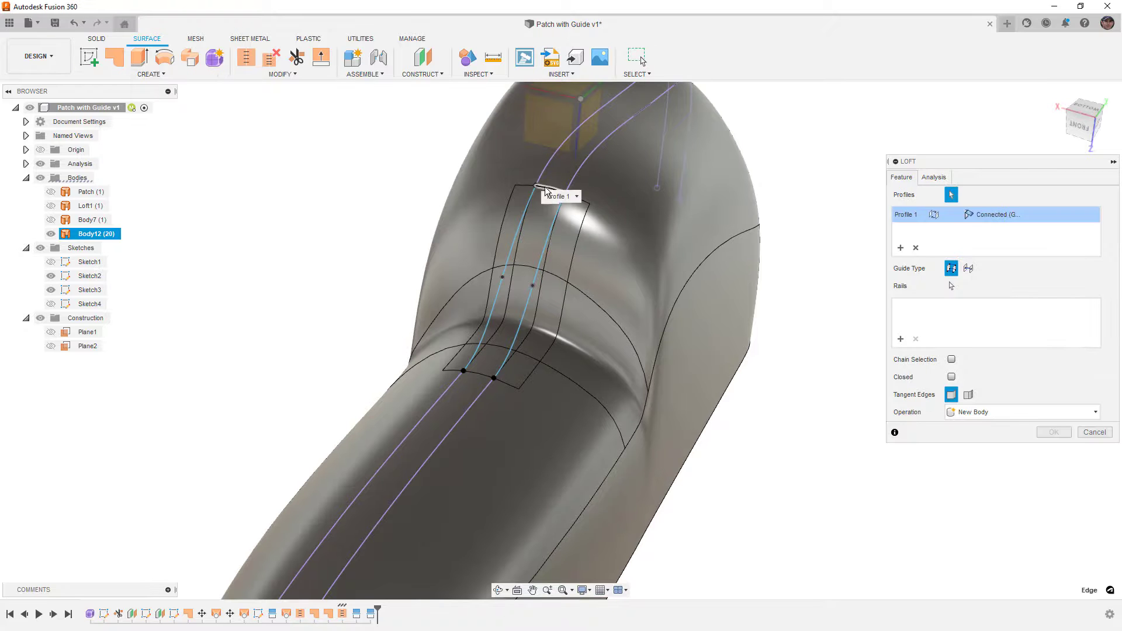
pyautogui.click(469, 373)
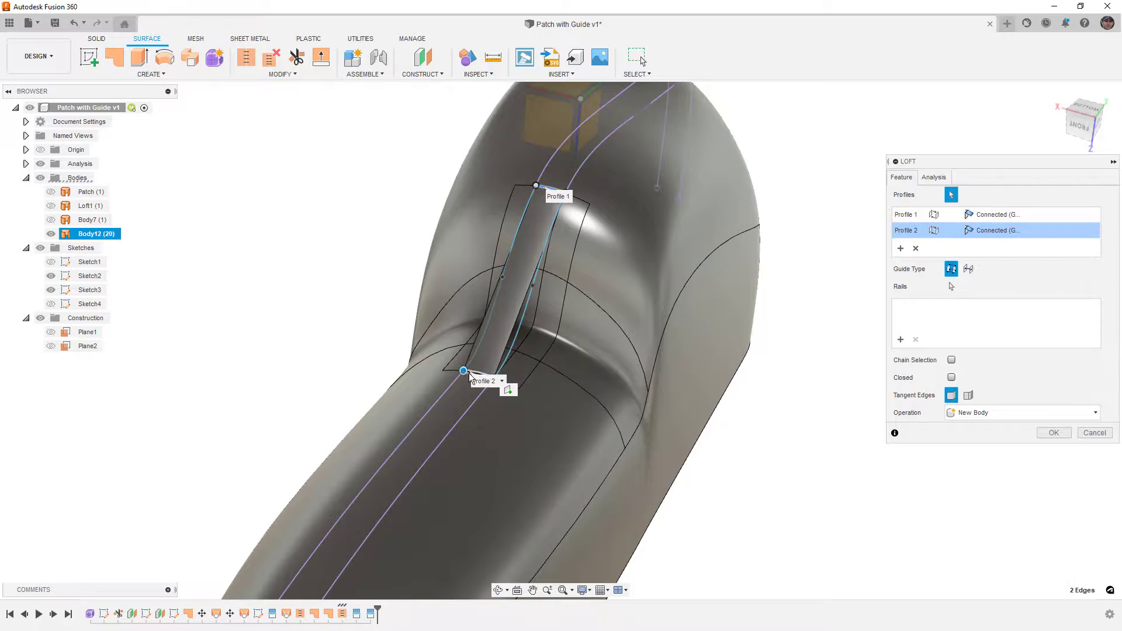
pyautogui.click(900, 340)
pyautogui.click(559, 214)
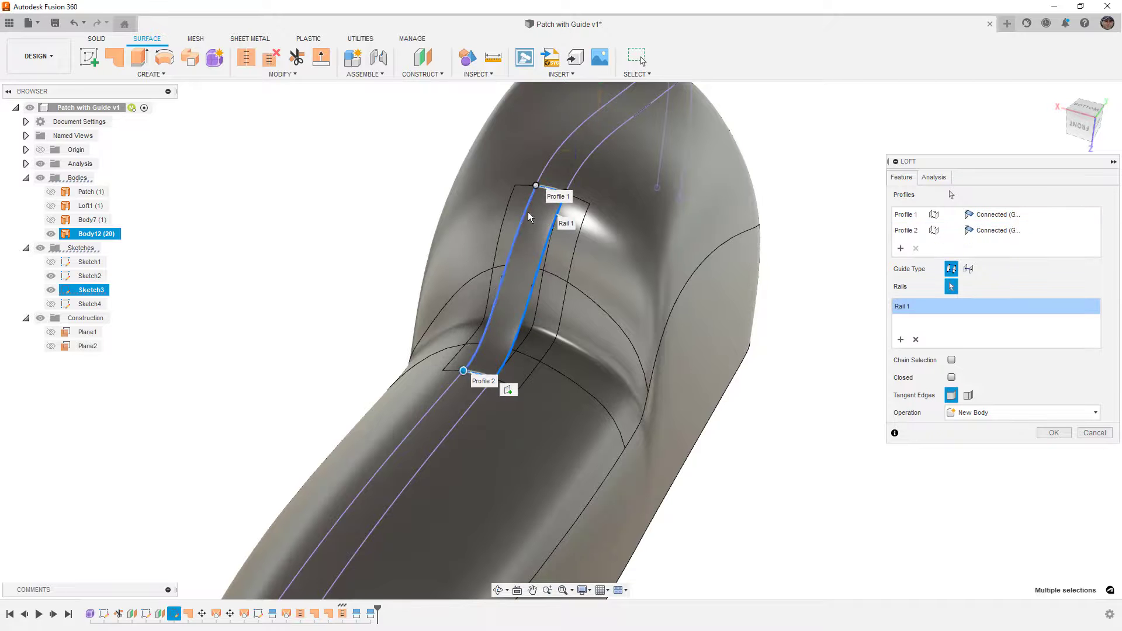
pyautogui.click(528, 211)
# Step: Set both loft profiles to Curvature (G2) with Align Edges and create the loft as a new body
pyautogui.click(993, 214)
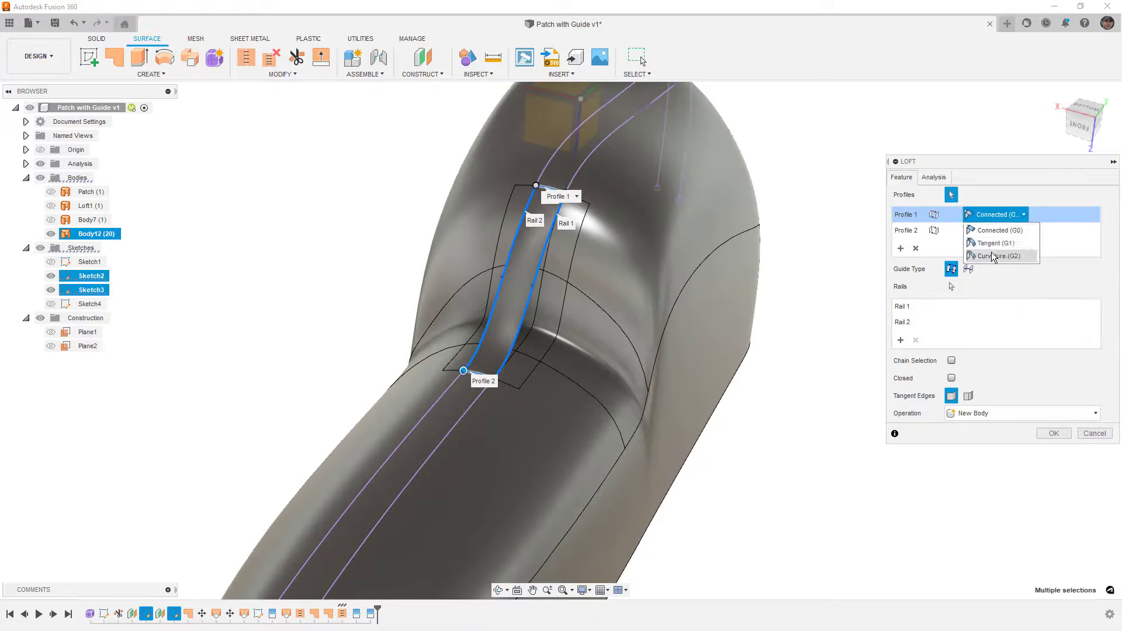
pyautogui.click(992, 252)
pyautogui.click(1061, 215)
pyautogui.click(1059, 245)
pyautogui.click(995, 230)
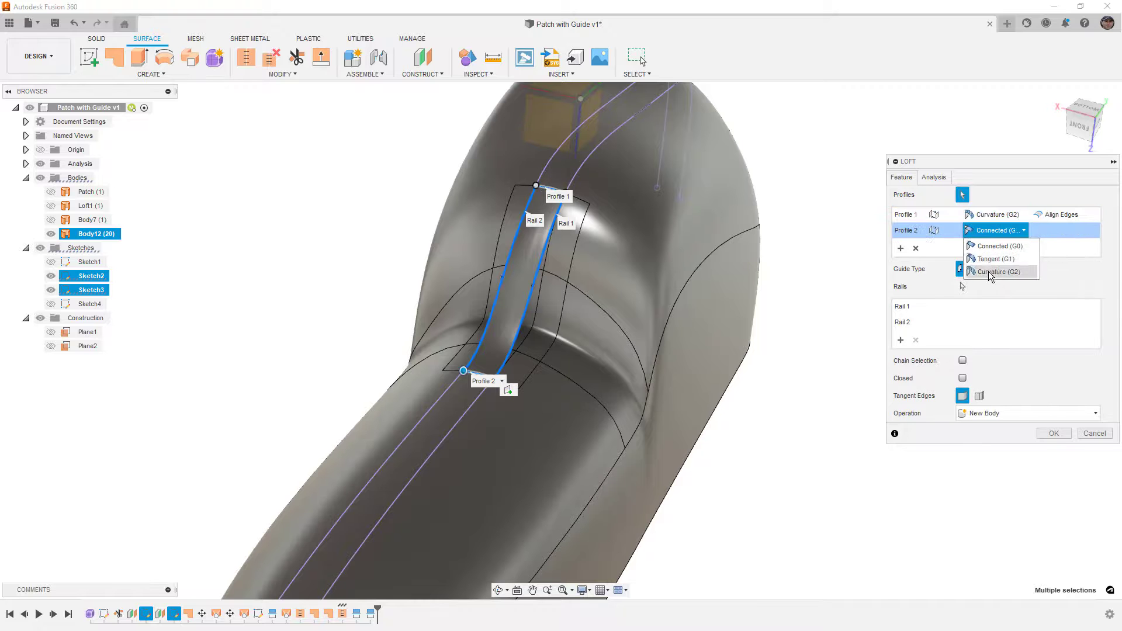
pyautogui.click(1031, 270)
pyautogui.click(1067, 232)
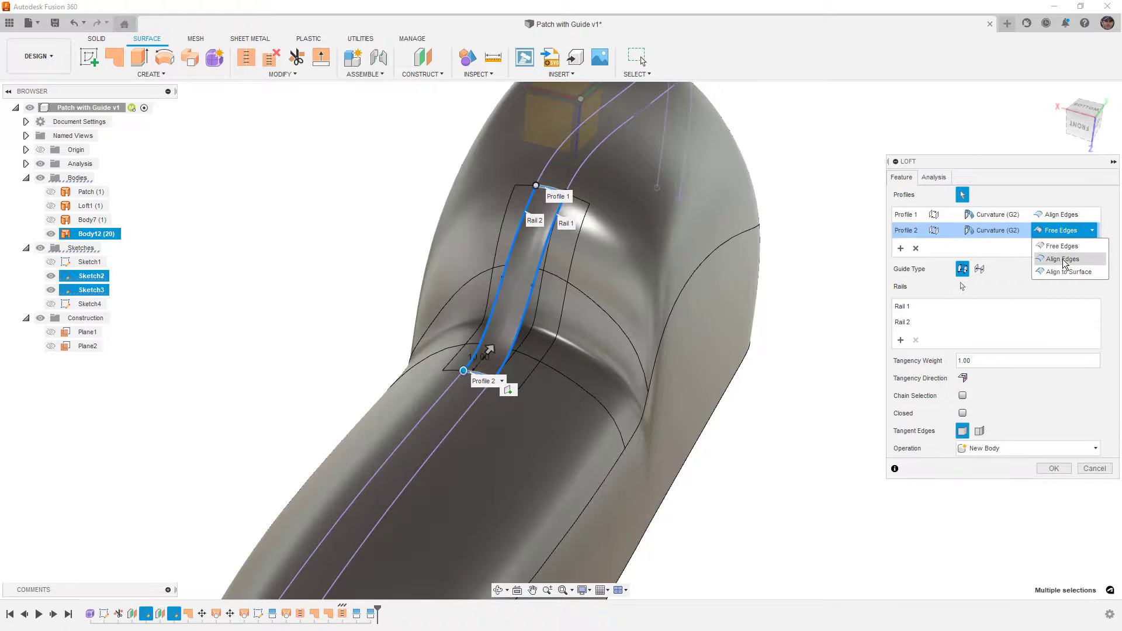
pyautogui.click(1064, 260)
pyautogui.keyDown('shift'); pyautogui.moveTo(818, 292); pyautogui.dragTo(822, 336, button='middle'); pyautogui.keyUp('shift')
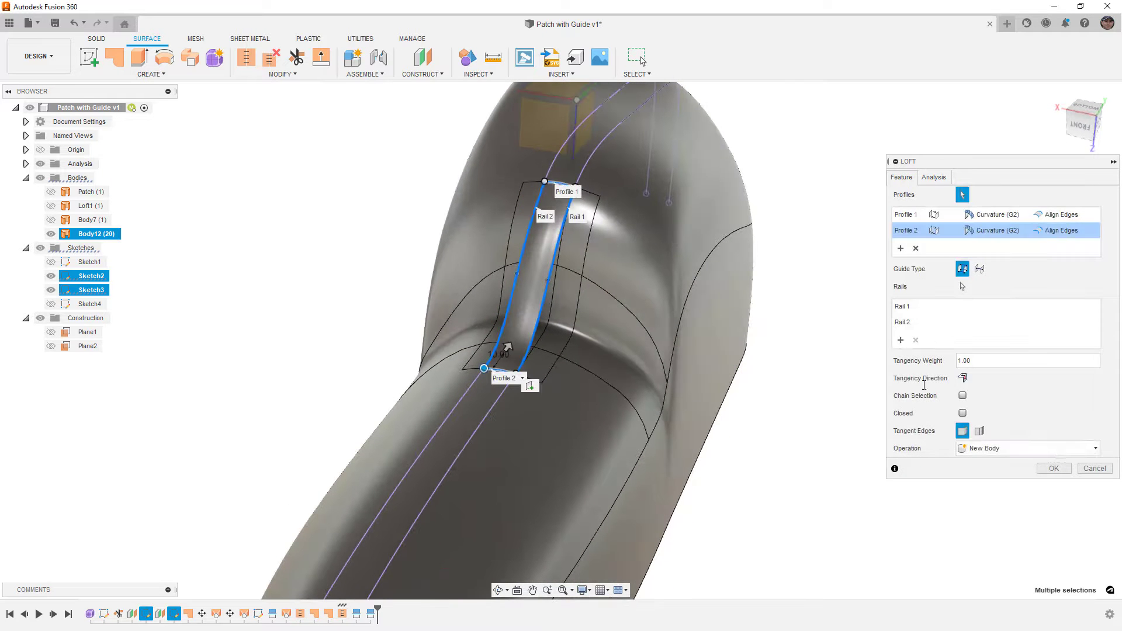
pyautogui.click(1054, 469)
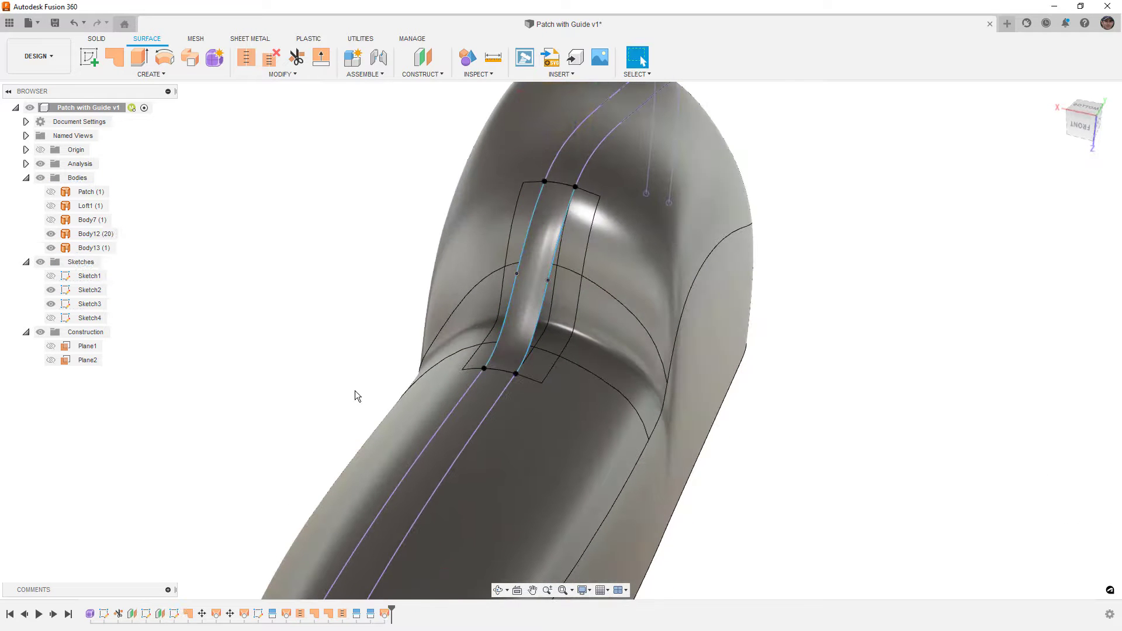
# Step: Examine the new loft strip and reopen its feature settings to review the tangency options up close
pyautogui.click(528, 345)
pyautogui.keyDown('shift'); pyautogui.moveTo(527, 345); pyautogui.dragTo(526, 316, button='middle'); pyautogui.keyUp('shift')
pyautogui.click(555, 298)
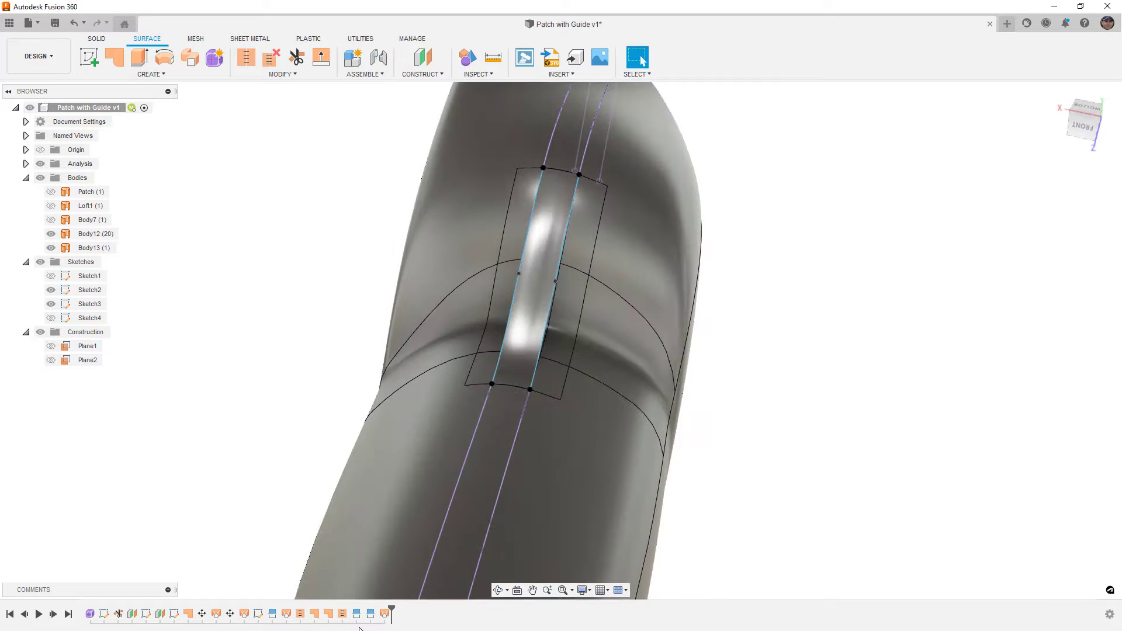
pyautogui.doubleClick(386, 614)
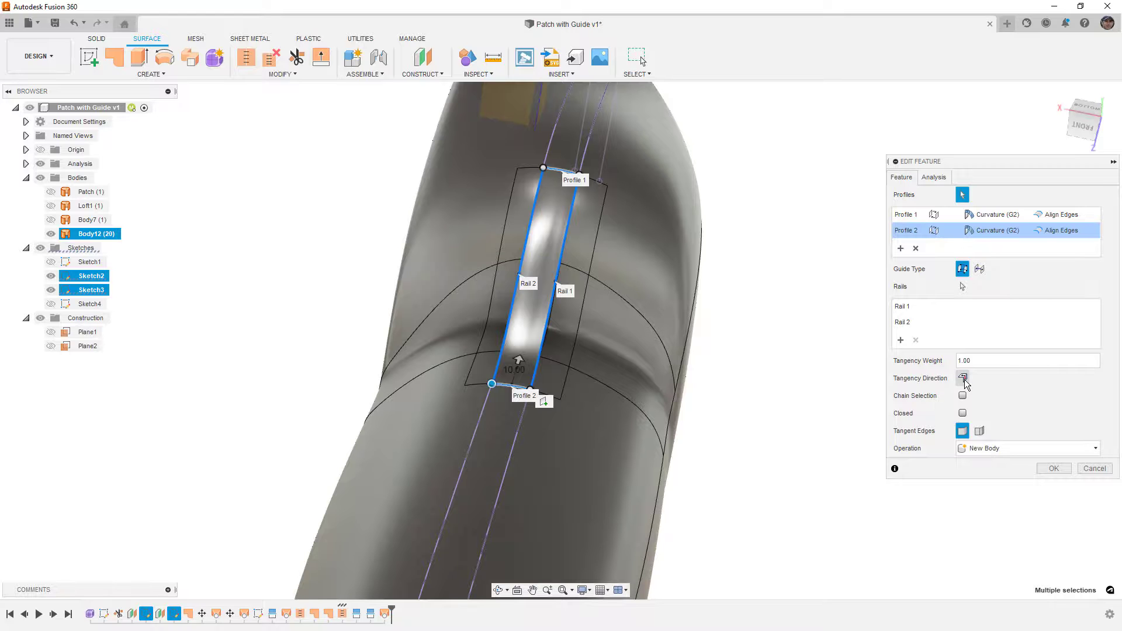
pyautogui.scroll(3, 568, 179)
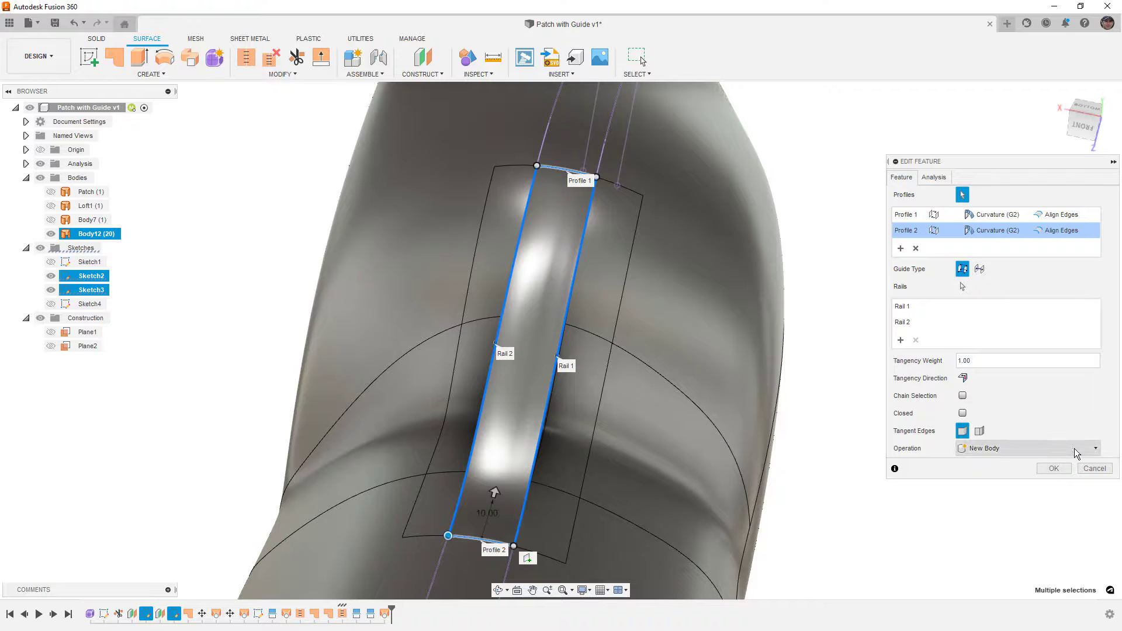
pyautogui.click(1053, 468)
# Step: Hide Sketch2 and Sketch3 and inspect where the loft strip's sides stand off the surrounding faces
pyautogui.moveTo(961, 370)
pyautogui.keyDown('shift'); pyautogui.mouseDown(button='middle')
pyautogui.moveTo(949, 345)
pyautogui.moveTo(935, 345)
pyautogui.mouseUp(button='middle'); pyautogui.keyUp('shift')
pyautogui.click(51, 290)
pyautogui.click(51, 304)
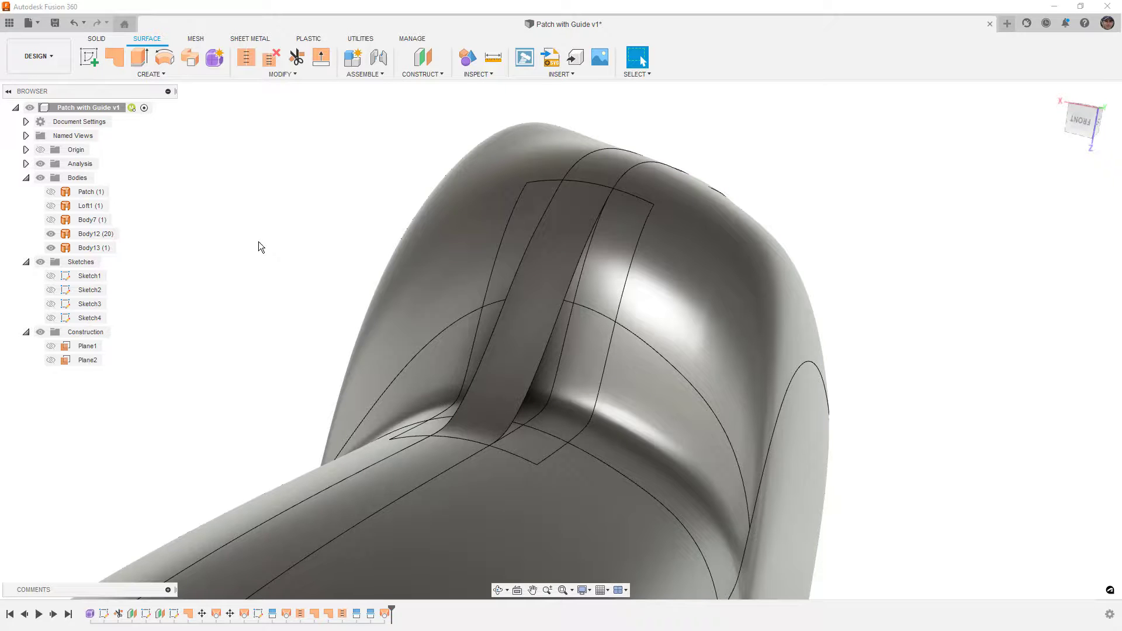
pyautogui.click(574, 394)
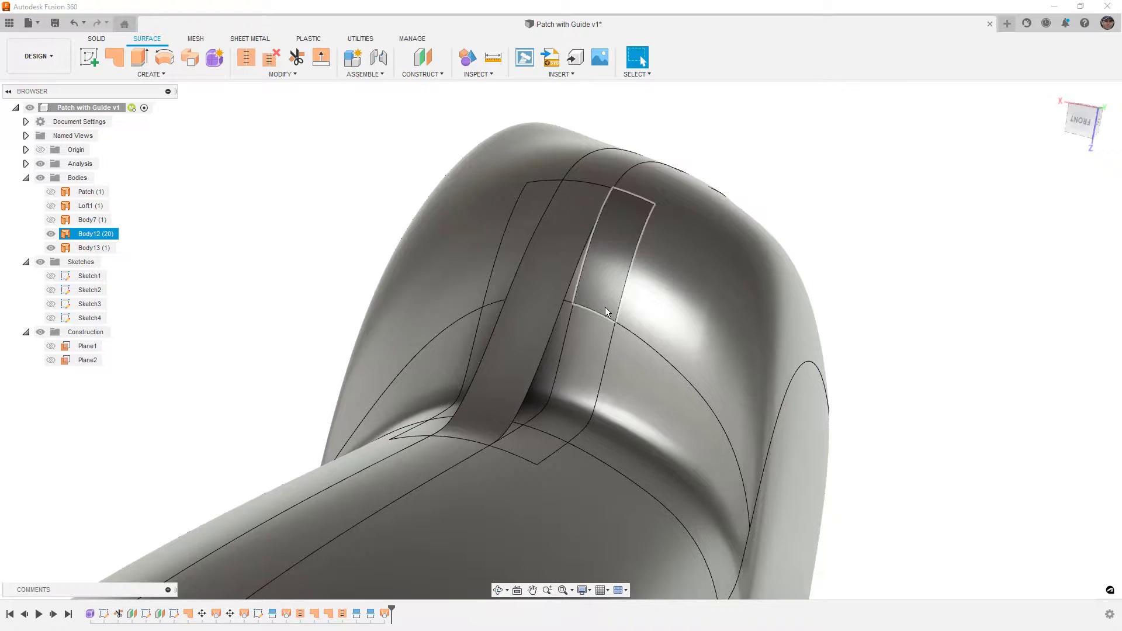
pyautogui.keyDown('shift'); pyautogui.moveTo(604, 307); pyautogui.dragTo(539, 216, button='middle'); pyautogui.keyUp('shift')
# Step: Create a construction plane offset -4 mm from Plane2, on the outer side of the loft strip
pyautogui.click(423, 60)
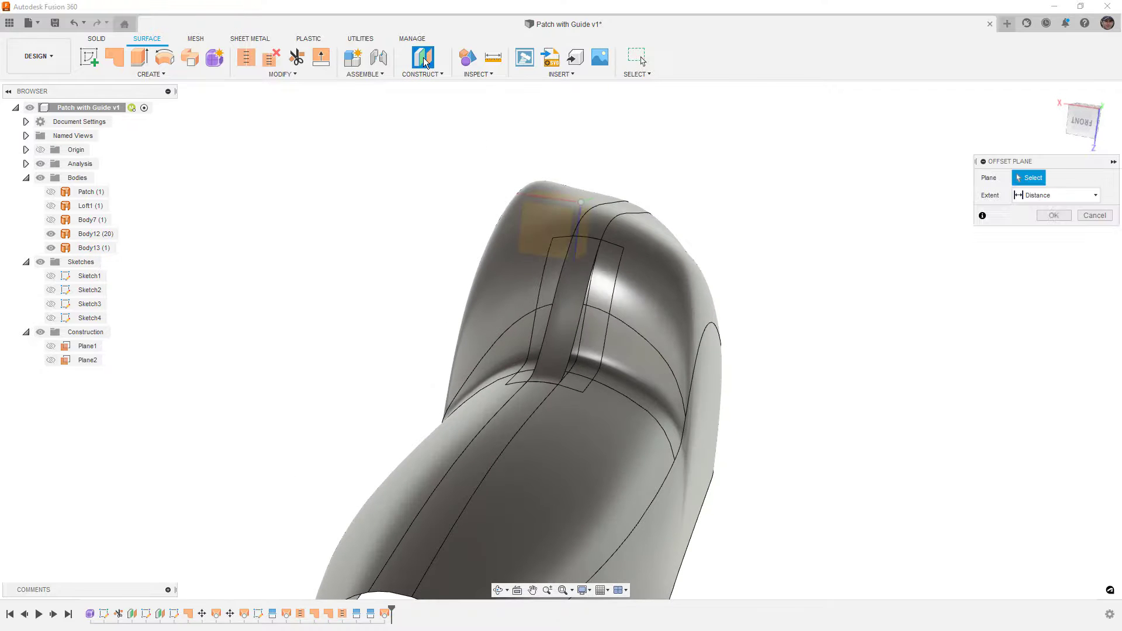
pyautogui.click(75, 360)
pyautogui.click(1084, 121)
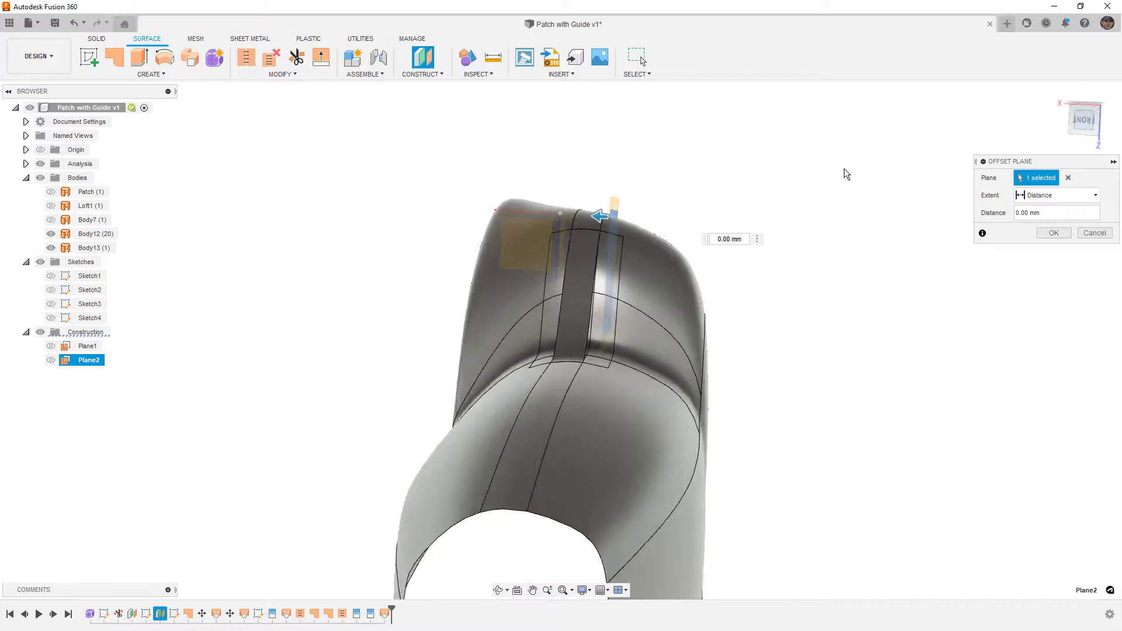
pyautogui.scroll(6, 591, 228)
pyautogui.moveTo(587, 197); pyautogui.dragTo(616, 199)
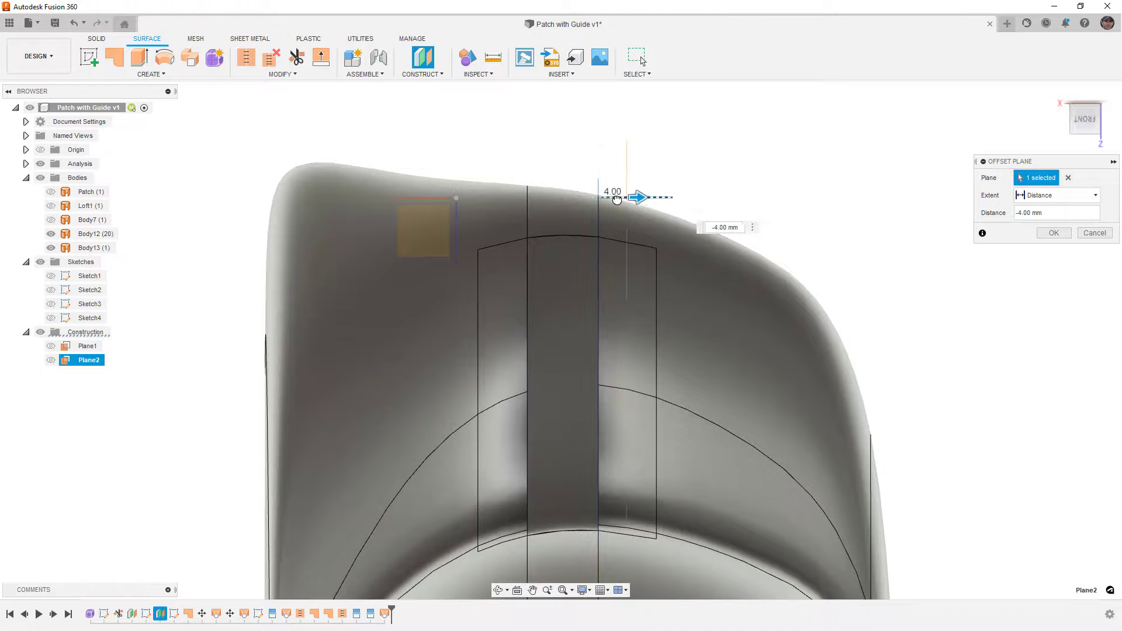
pyautogui.click(1054, 235)
# Step: Create a second offset plane from Plane1, a short distance outward on the opposite side of the loft strip
pyautogui.rightClick(1015, 232)
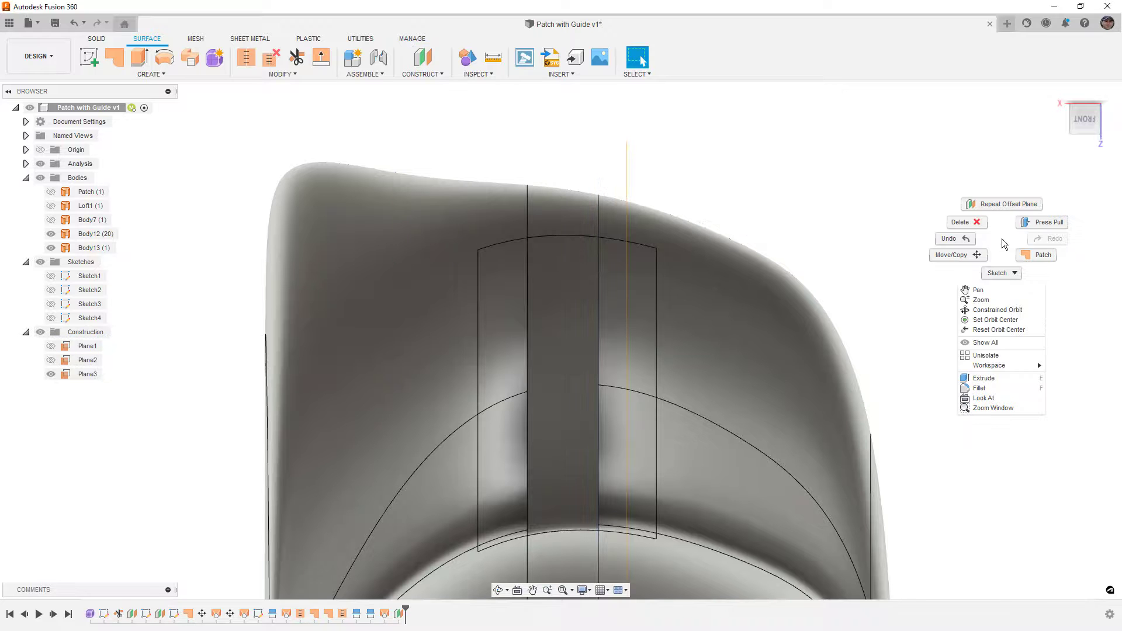
pyautogui.click(1009, 205)
pyautogui.click(525, 279)
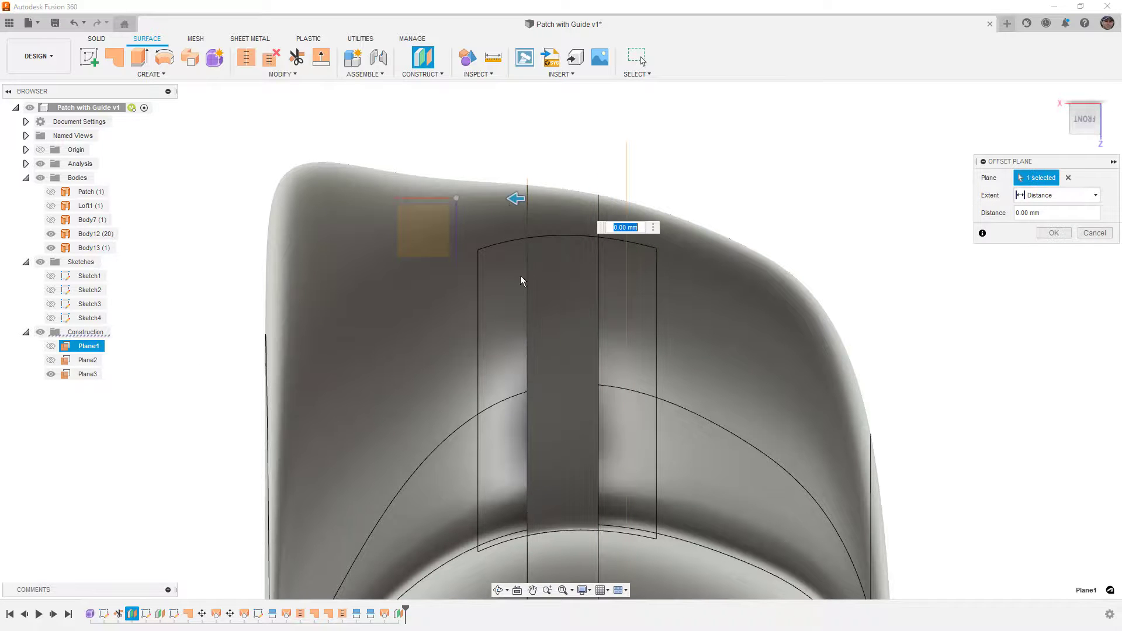
pyautogui.moveTo(514, 199); pyautogui.dragTo(487, 199)
pyautogui.click(1054, 232)
# Step: Split the narrow upper, bend and lower faces beside the loft strip with the offset Plane3
pyautogui.keyDown('shift'); pyautogui.moveTo(1071, 231); pyautogui.dragTo(941, 301, button='middle'); pyautogui.keyUp('shift')
pyautogui.click(314, 74)
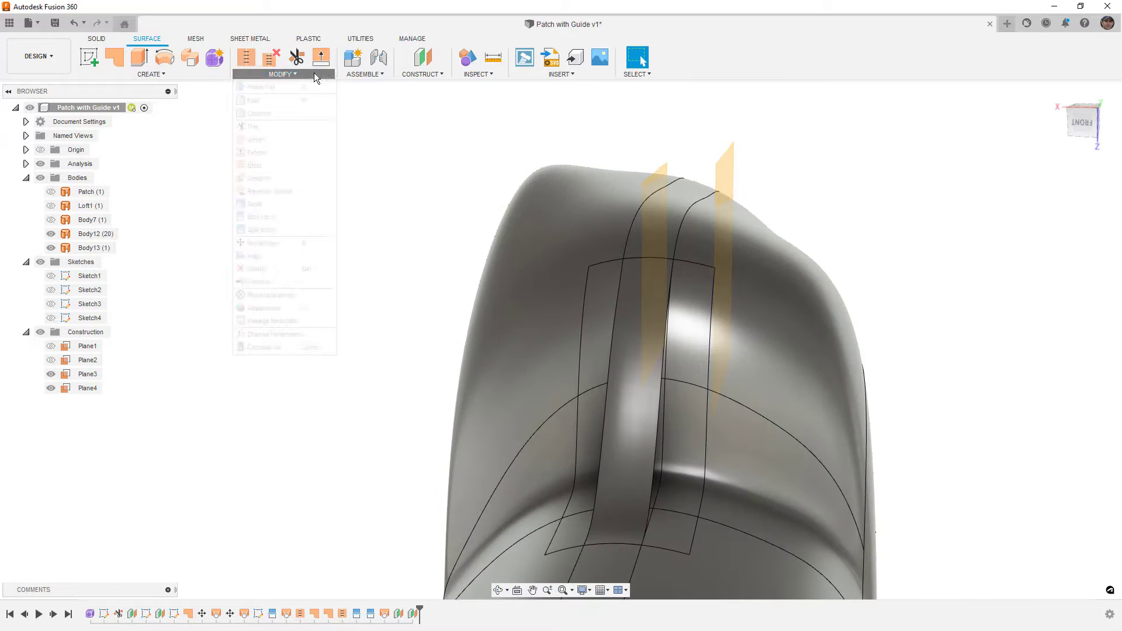
pyautogui.click(281, 218)
pyautogui.click(685, 315)
pyautogui.click(680, 485)
pyautogui.click(676, 529)
pyautogui.click(1058, 196)
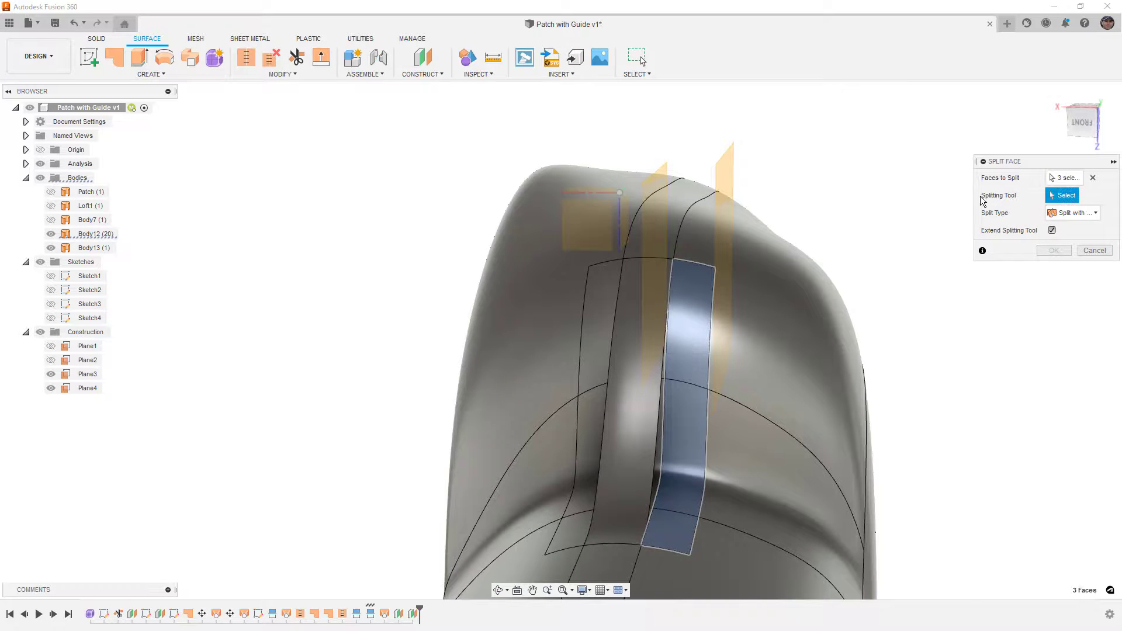
pyautogui.click(728, 161)
pyautogui.click(1057, 215)
# Step: Repeat the face split on the three narrow faces across the strip with Plane4, and hide Plane3 and Plane4
pyautogui.rightClick(998, 233)
pyautogui.click(1006, 200)
pyautogui.click(607, 284)
pyautogui.click(596, 406)
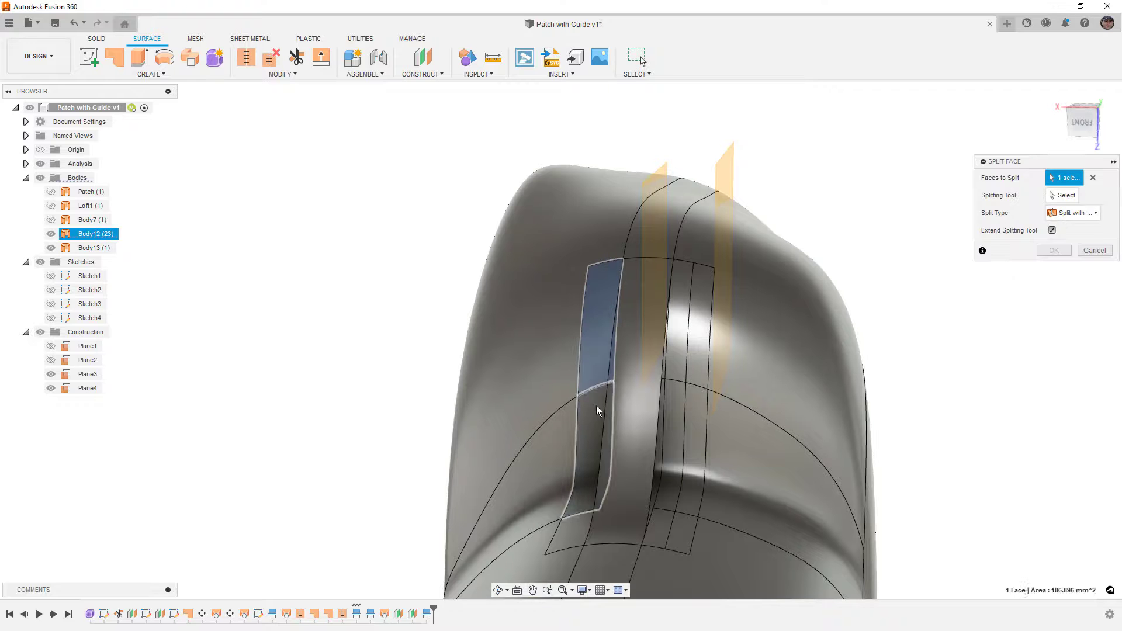
pyautogui.click(578, 529)
pyautogui.click(1062, 195)
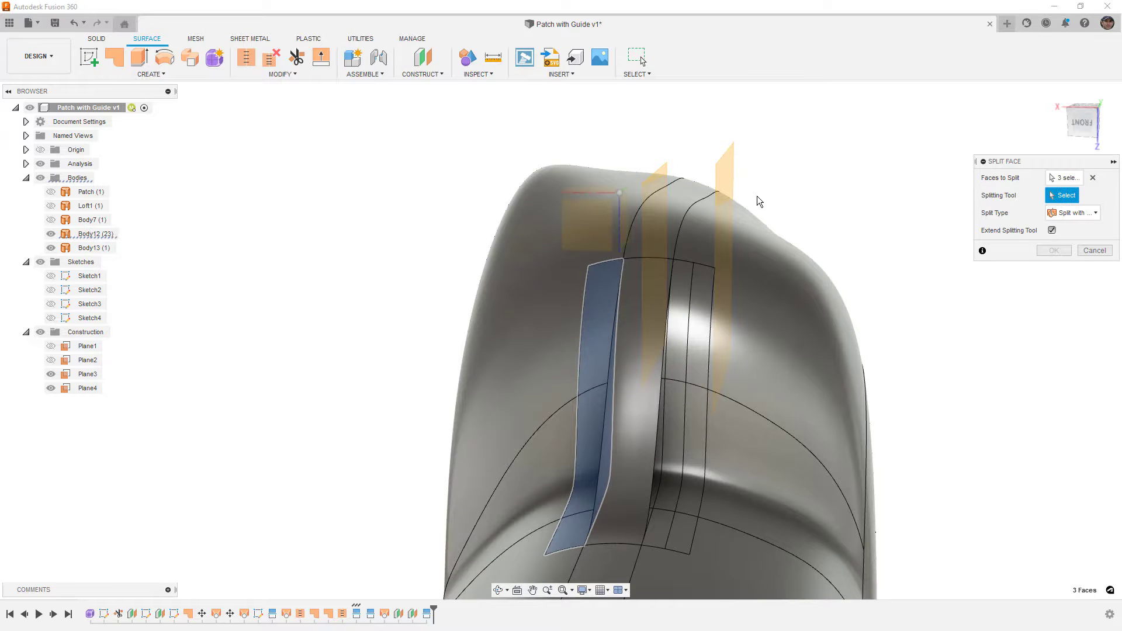
pyautogui.click(650, 174)
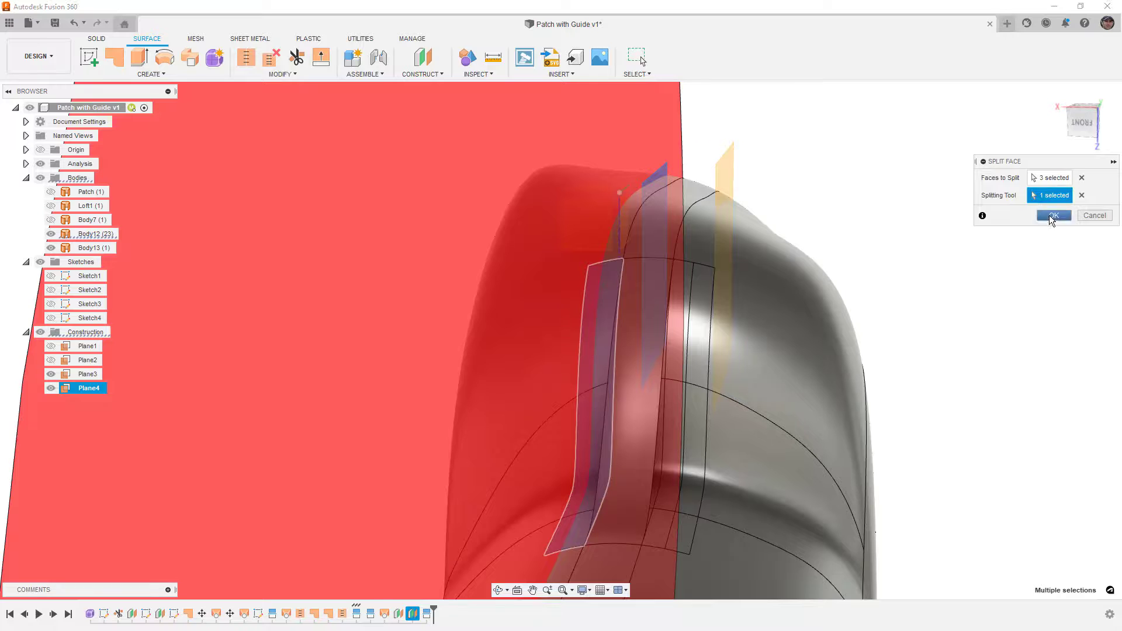
pyautogui.click(1054, 250)
pyautogui.click(50, 374)
pyautogui.click(51, 388)
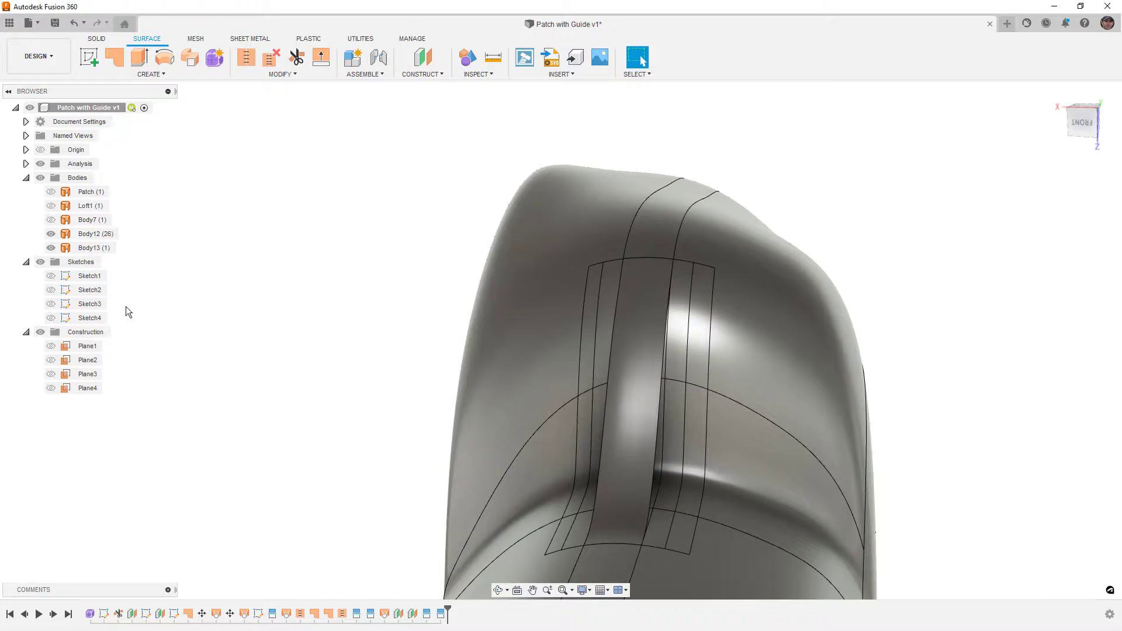
# Step: Delete the faces of Body12 beneath the loft strip and the narrow split faces directly along both of its sides
pyautogui.click(637, 351)
pyautogui.keyDown('shift'); pyautogui.moveTo(727, 325); pyautogui.dragTo(613, 333, button='middle'); pyautogui.keyUp('shift')
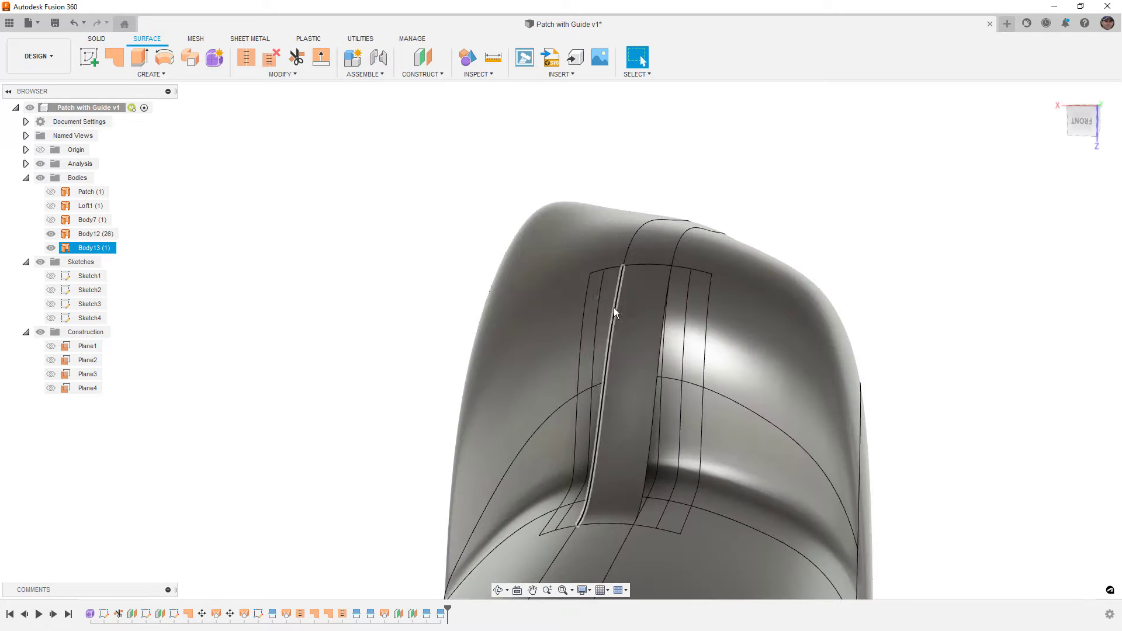
pyautogui.click(608, 321)
pyautogui.keyDown('shift'); pyautogui.click(597, 406); pyautogui.keyUp('shift')
pyautogui.keyDown('shift'); pyautogui.click(577, 513); pyautogui.keyUp('shift')
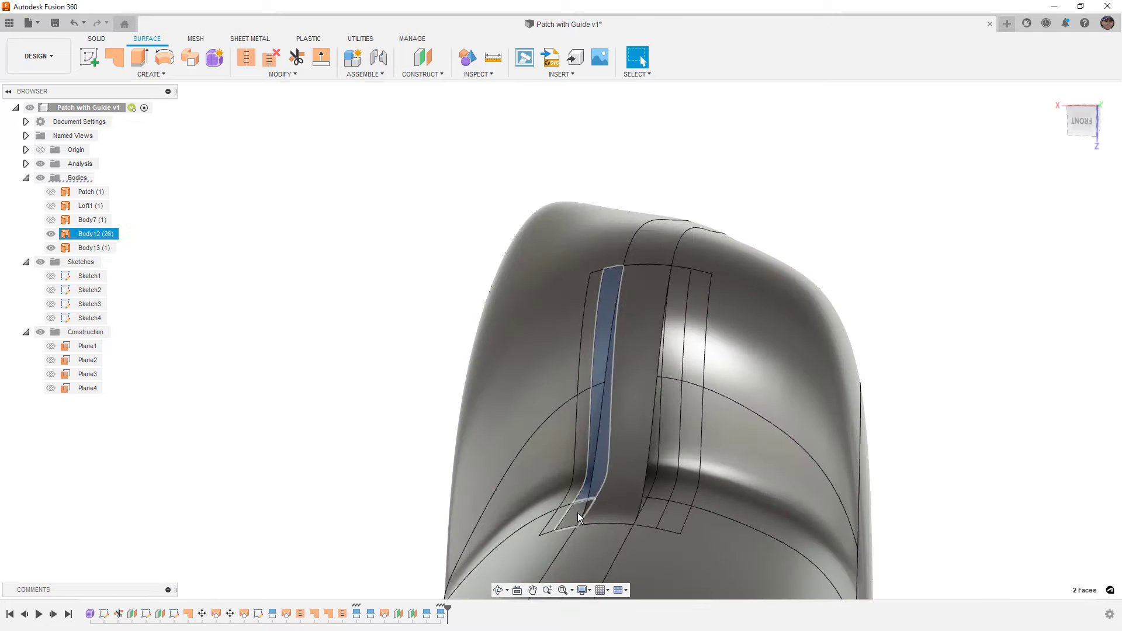
pyautogui.keyDown('shift'); pyautogui.moveTo(577, 513); pyautogui.dragTo(626, 494, button='middle'); pyautogui.keyUp('shift')
pyautogui.keyDown('shift'); pyautogui.click(624, 492); pyautogui.keyUp('shift')
pyautogui.keyDown('shift'); pyautogui.click(664, 448); pyautogui.keyUp('shift')
pyautogui.keyDown('shift'); pyautogui.click(696, 340); pyautogui.keyUp('shift')
pyautogui.keyDown('shift'); pyautogui.click(707, 331); pyautogui.keyUp('shift')
pyautogui.keyDown('shift'); pyautogui.click(641, 501); pyautogui.keyUp('shift')
pyautogui.keyDown('shift'); pyautogui.click(633, 502); pyautogui.keyUp('shift')
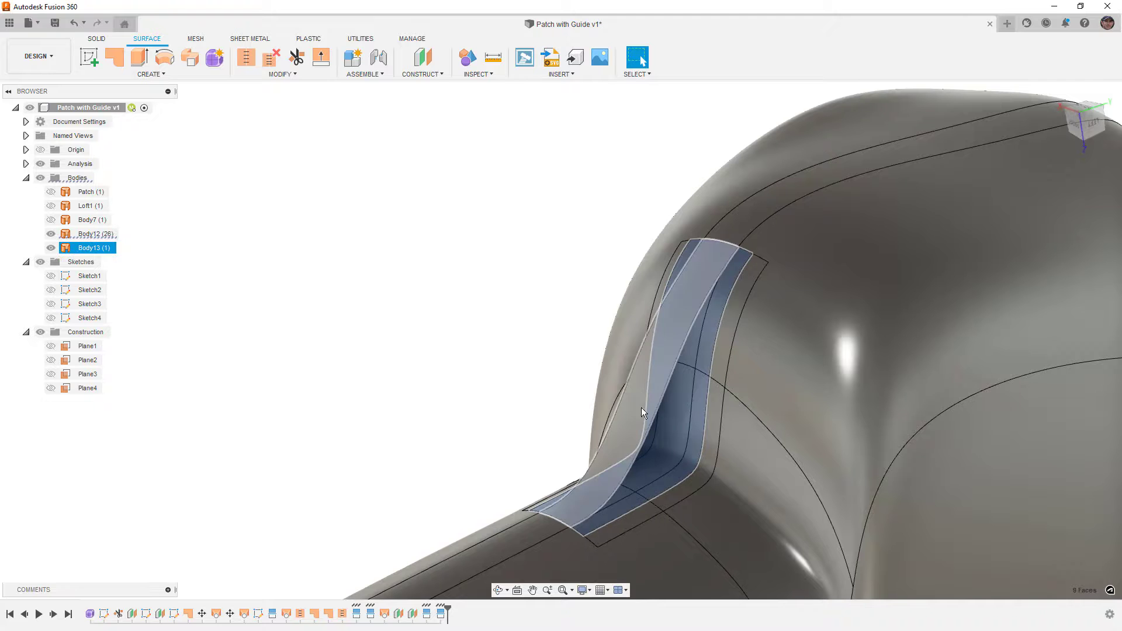
pyautogui.press('Delete')
# Step: Stitch the loft strip Body13 to Body12 as a new body with a 0.10 mm tolerance
pyautogui.click(300, 74)
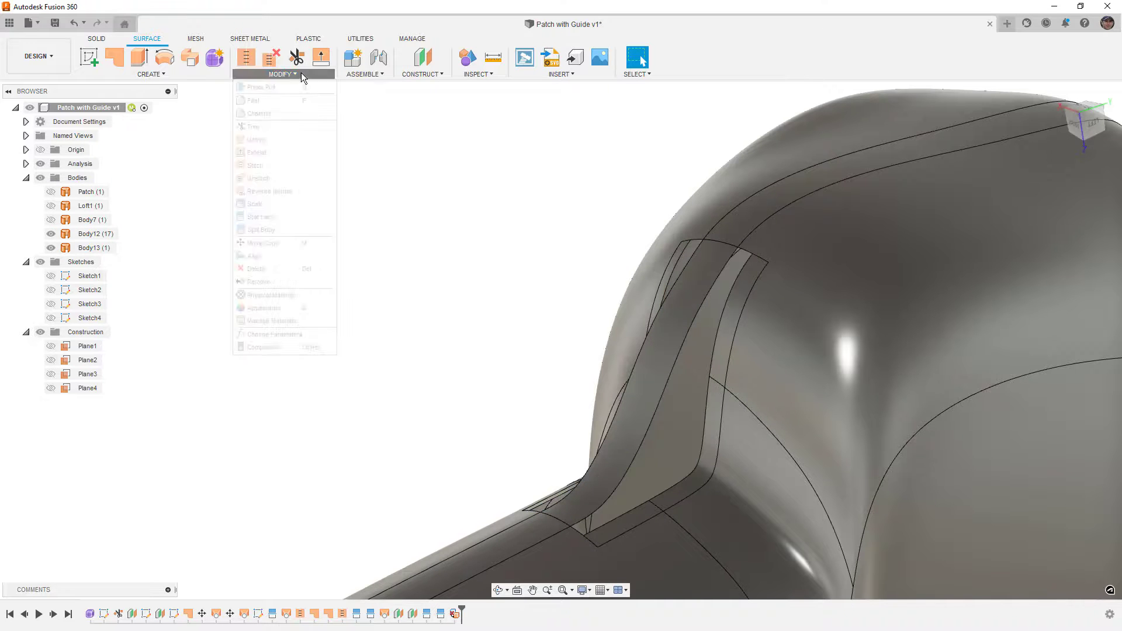
pyautogui.keyDown('shift'); pyautogui.moveTo(456, 220); pyautogui.dragTo(665, 241, button='middle'); pyautogui.keyUp('shift')
pyautogui.click(364, 120)
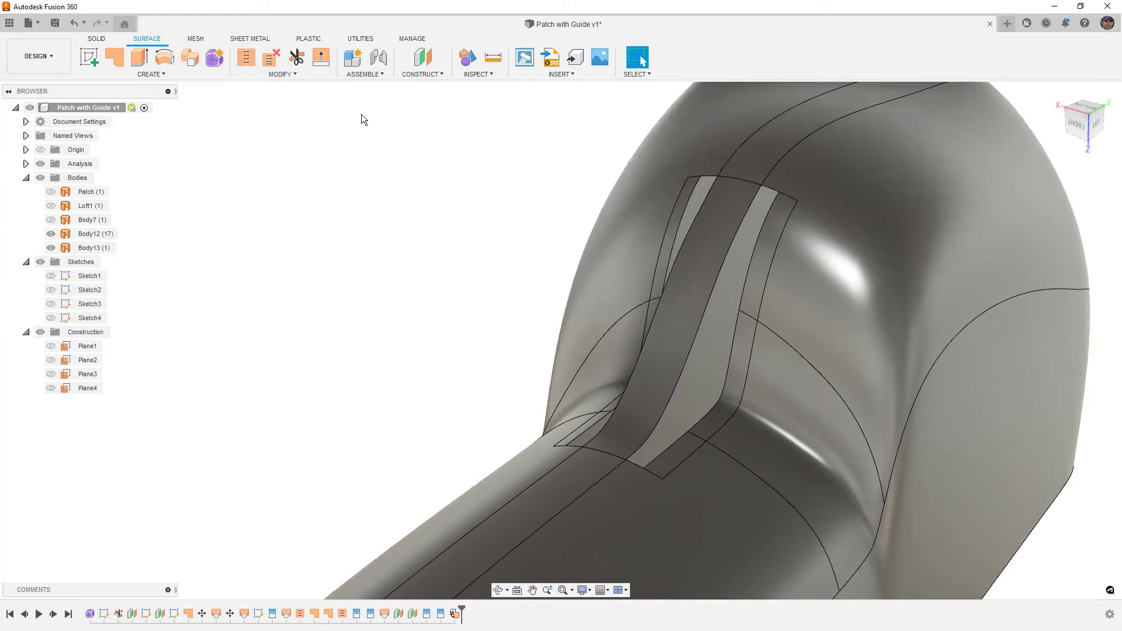
pyautogui.click(246, 56)
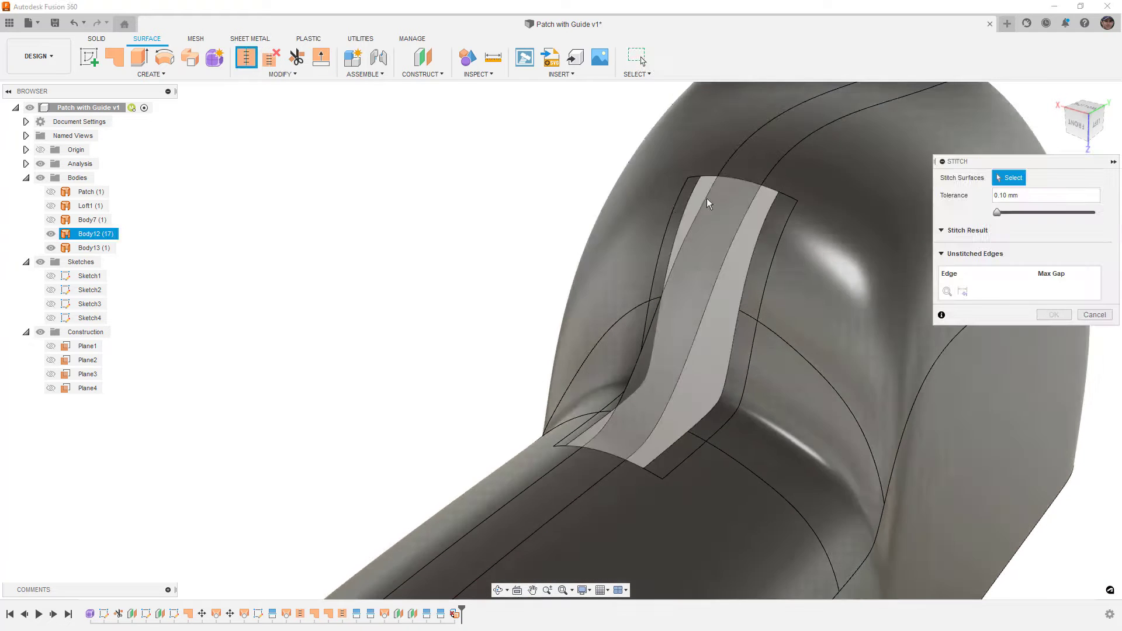
pyautogui.click(738, 191)
pyautogui.click(781, 145)
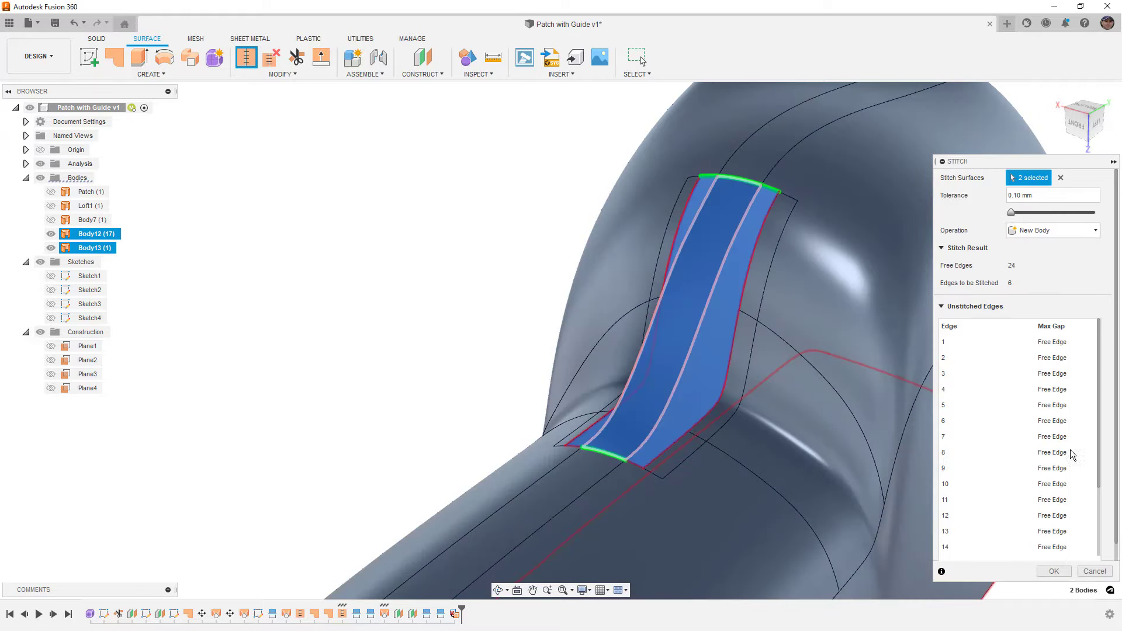
pyautogui.click(1061, 571)
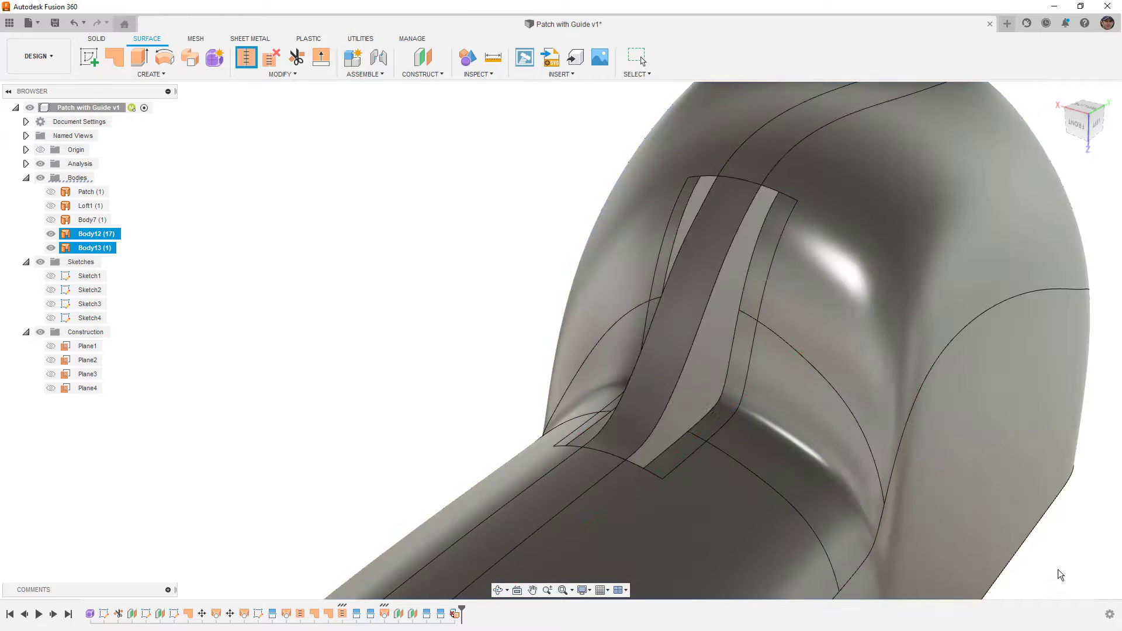
# Step: Patch the open gap along one side of the loft strip with Curvature (G2) continuity and a weight of 0.25 as a new body
pyautogui.click(116, 58)
pyautogui.click(730, 254)
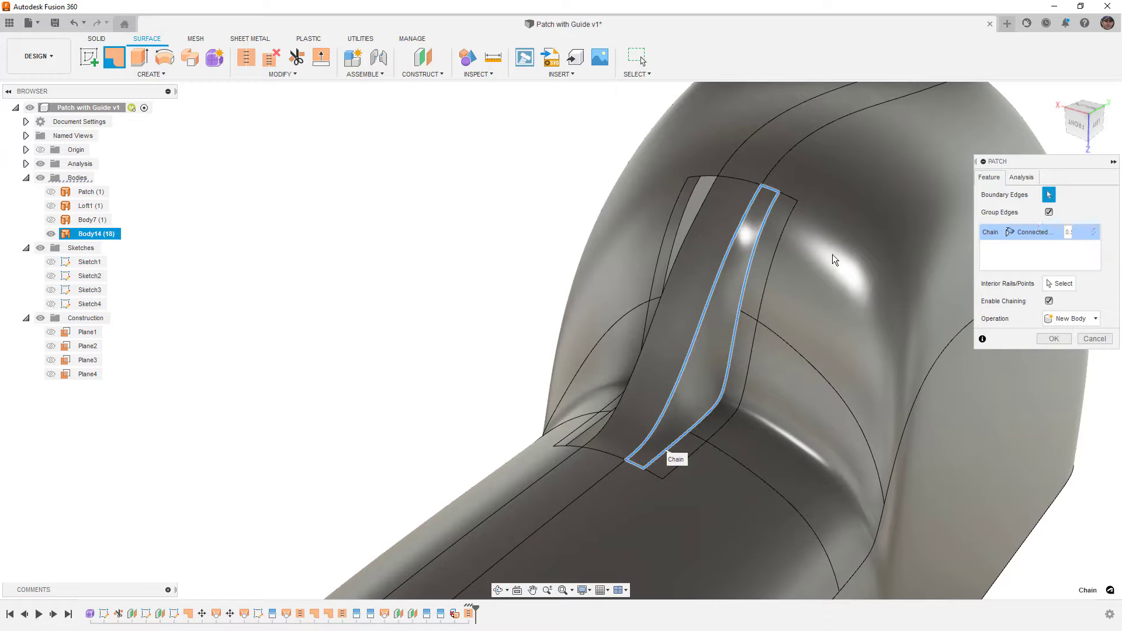
pyautogui.click(1035, 232)
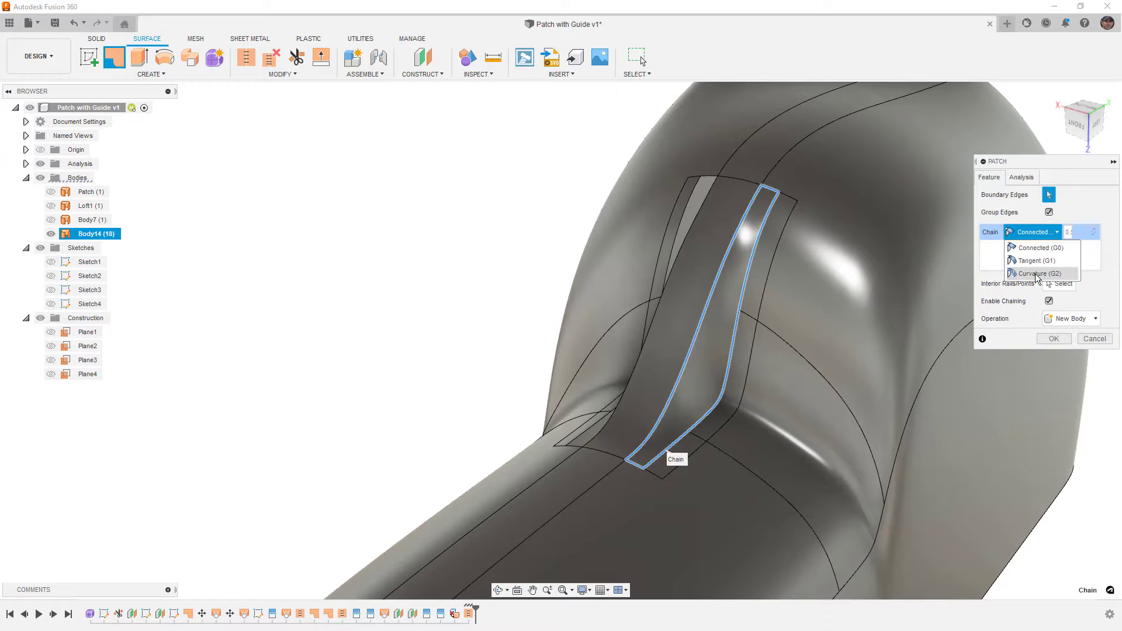
pyautogui.click(1035, 273)
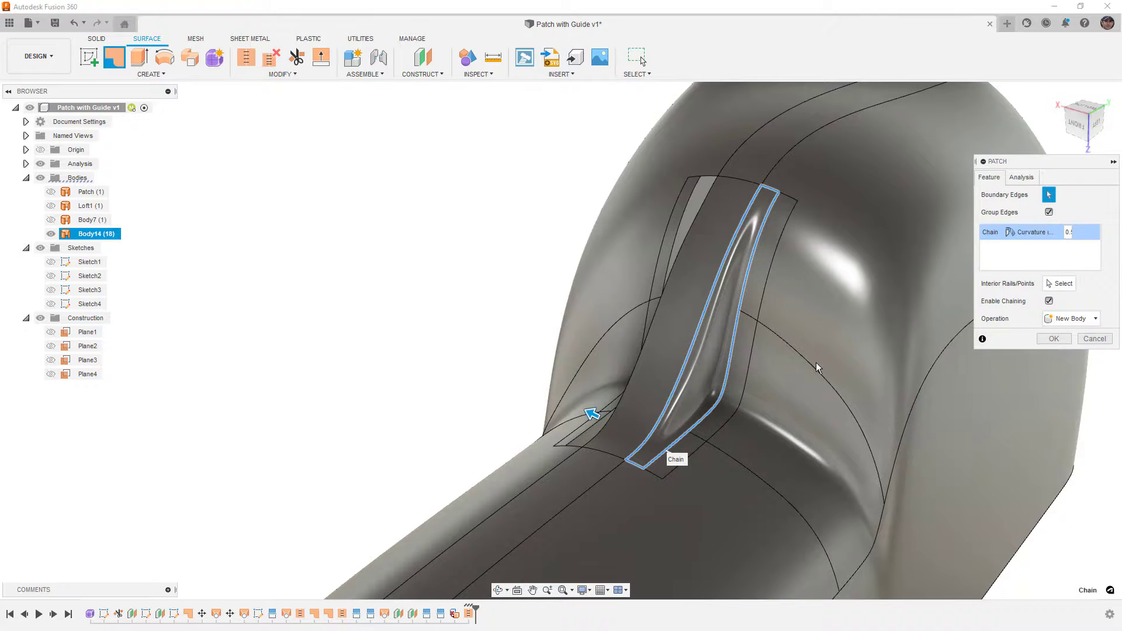
pyautogui.scroll(6, 740, 381)
pyautogui.keyDown('shift'); pyautogui.moveTo(722, 399); pyautogui.dragTo(712, 315, button='middle'); pyautogui.keyUp('shift')
pyautogui.scroll(-8, 737, 387)
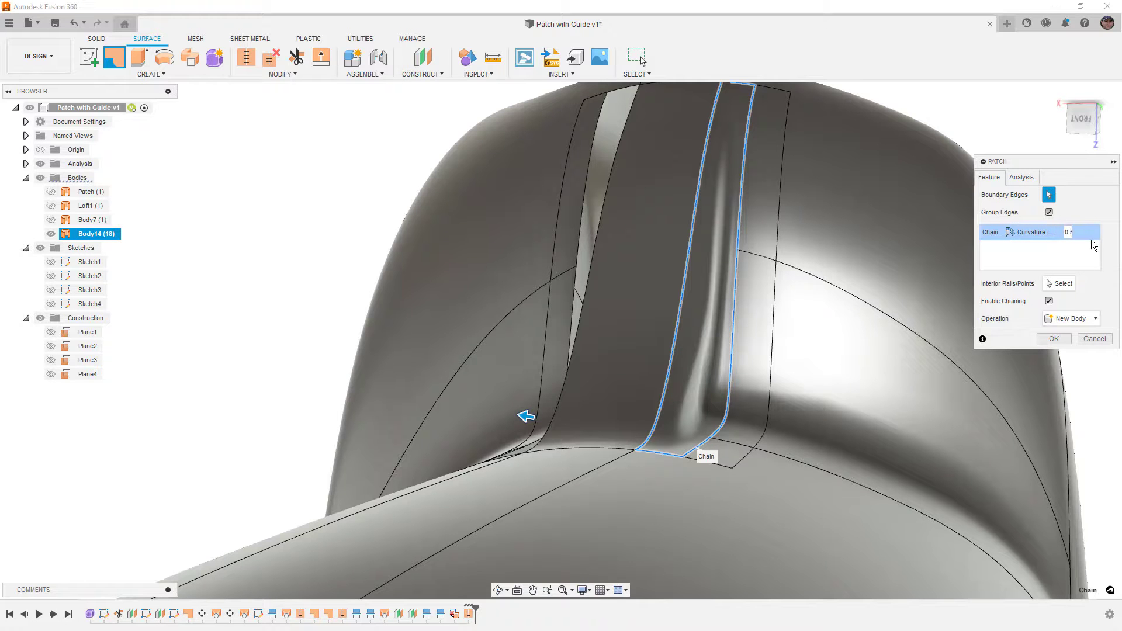
pyautogui.write('5')
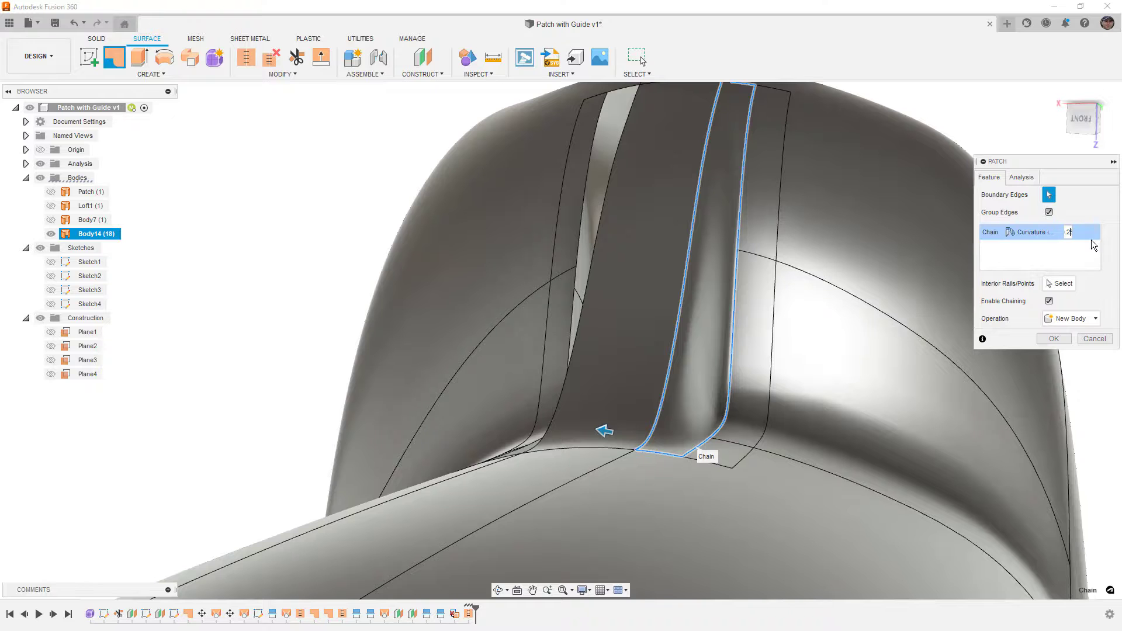
pyautogui.click(1053, 338)
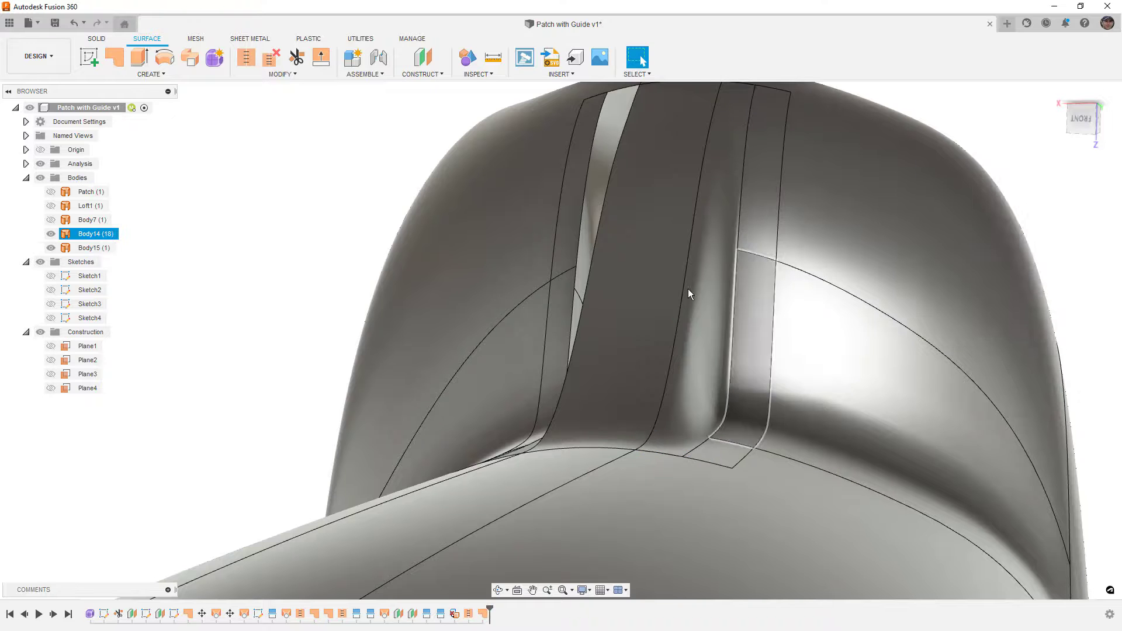
# Step: Patch the gap on the opposite side of the strip with Curvature (G2) continuity, weight 0.25, and ungrouped boundary edges as a new body
pyautogui.rightClick(338, 222)
pyautogui.click(338, 159)
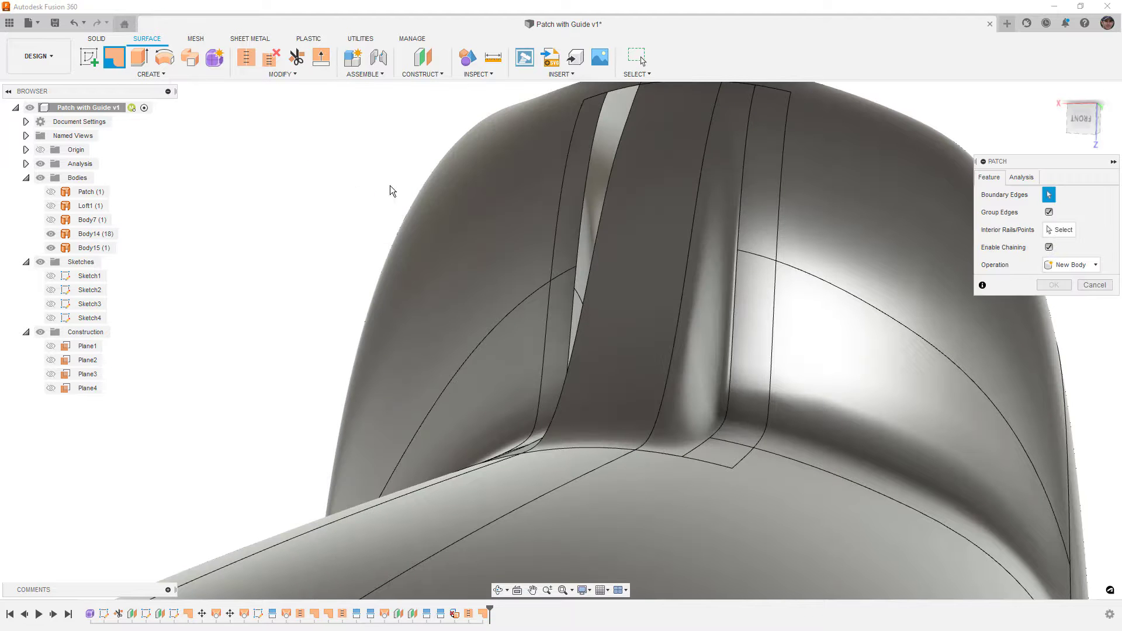
pyautogui.click(586, 173)
pyautogui.click(1033, 232)
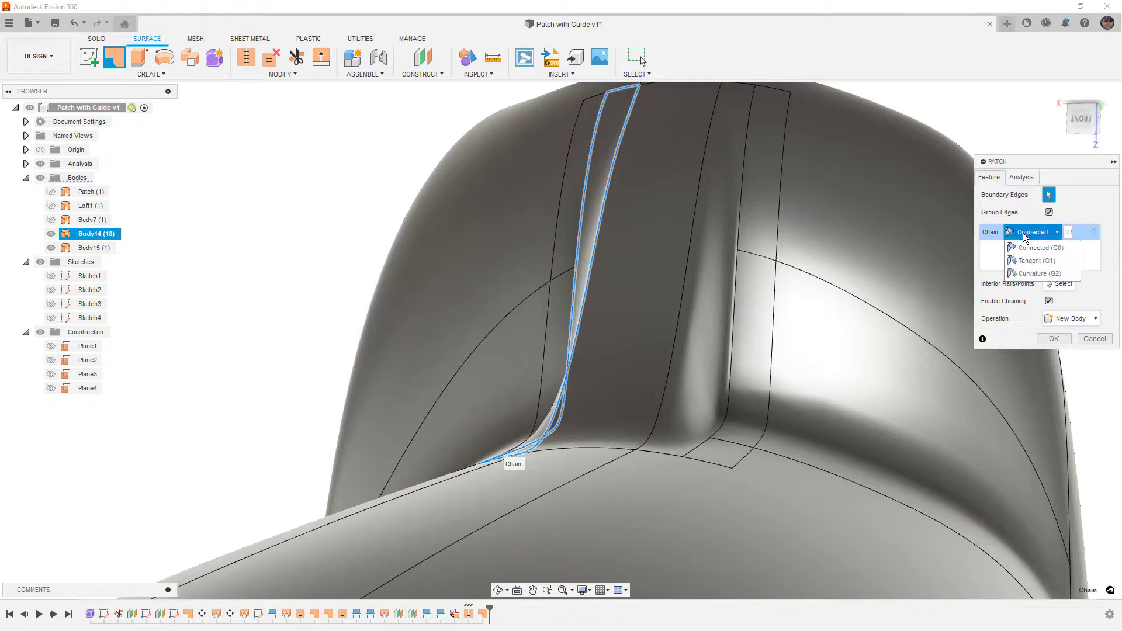
pyautogui.click(1039, 269)
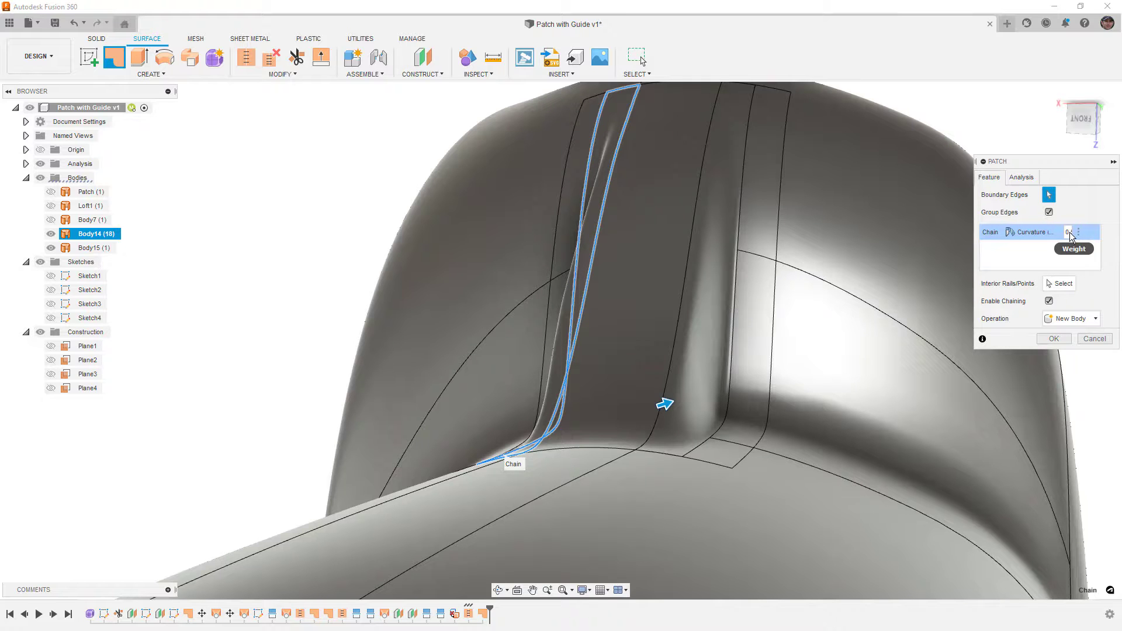
pyautogui.keyDown('shift'); pyautogui.moveTo(740, 273); pyautogui.dragTo(681, 293, button='middle'); pyautogui.keyUp('shift')
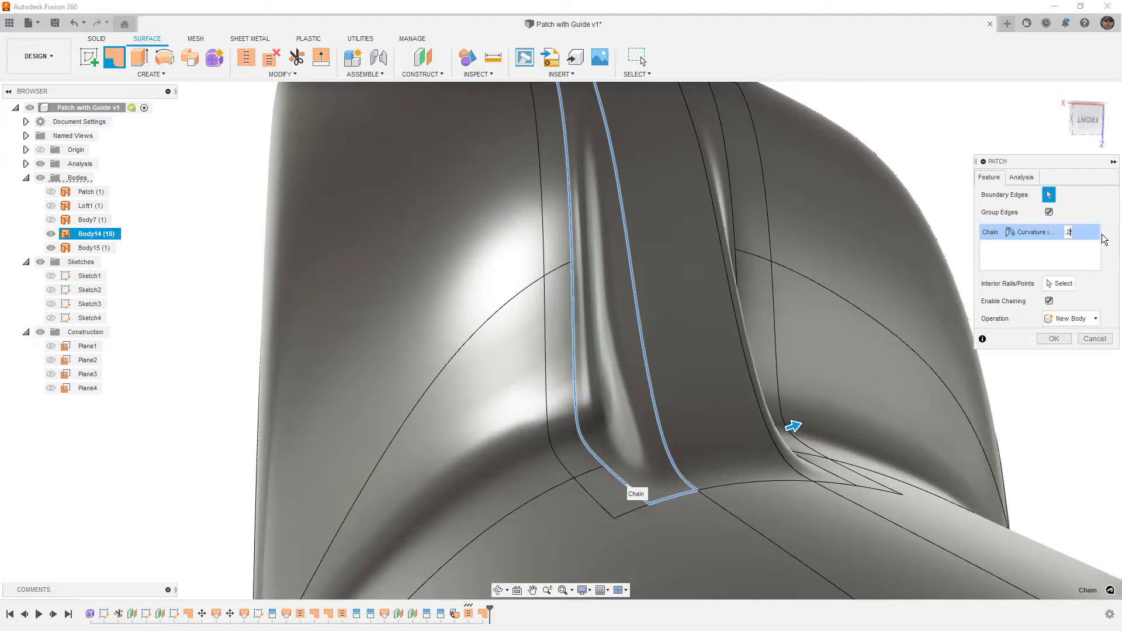
pyautogui.write('5')
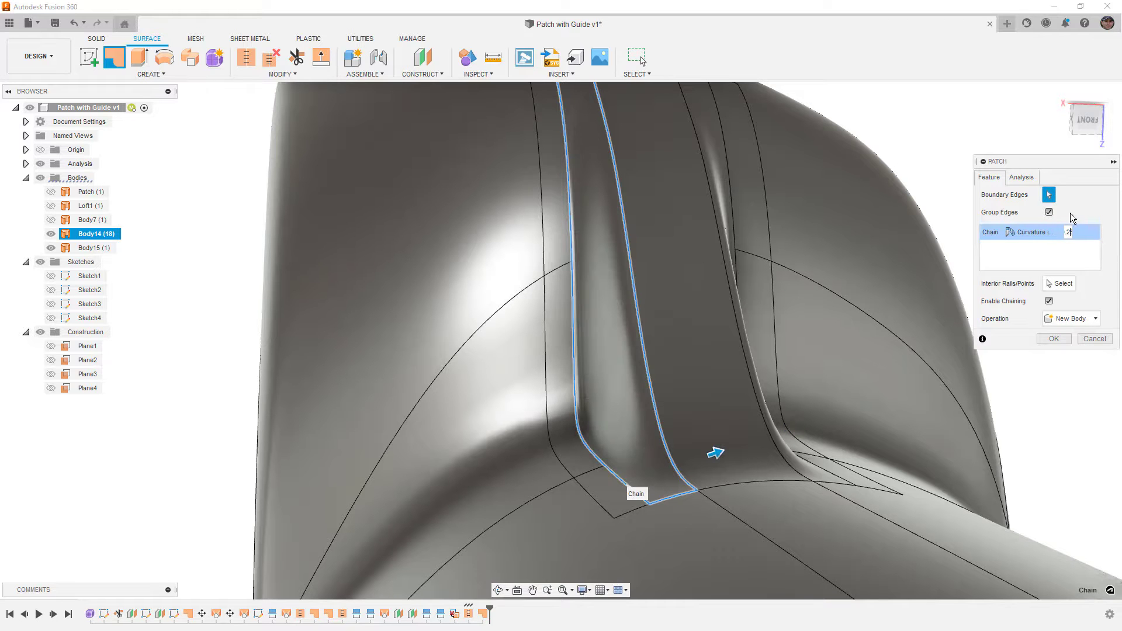
pyautogui.click(1049, 212)
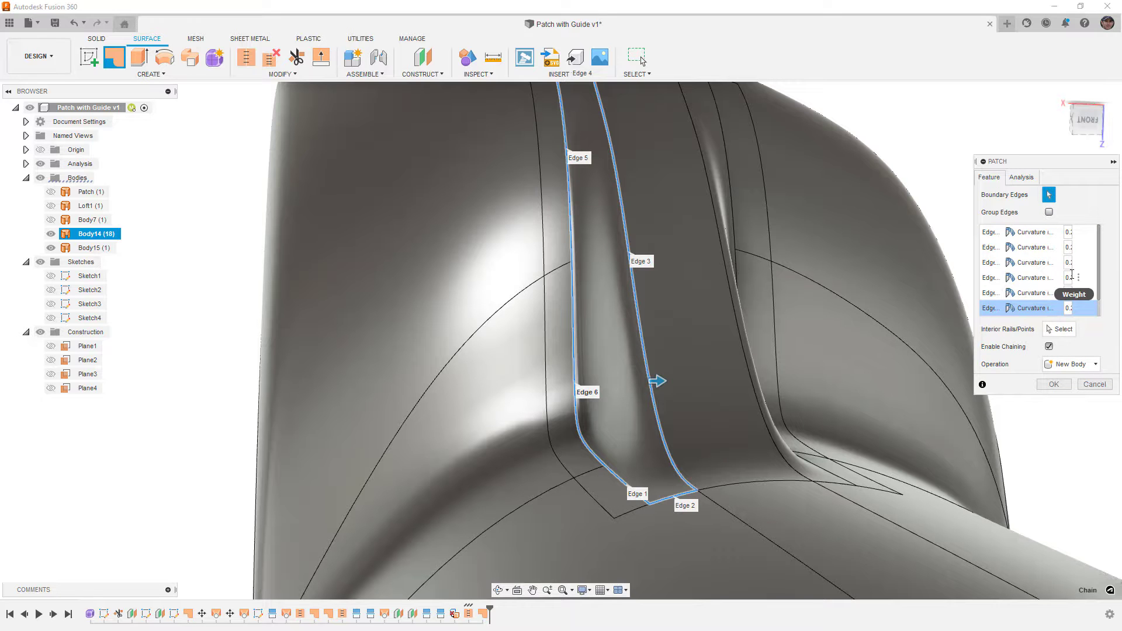
pyautogui.click(1054, 383)
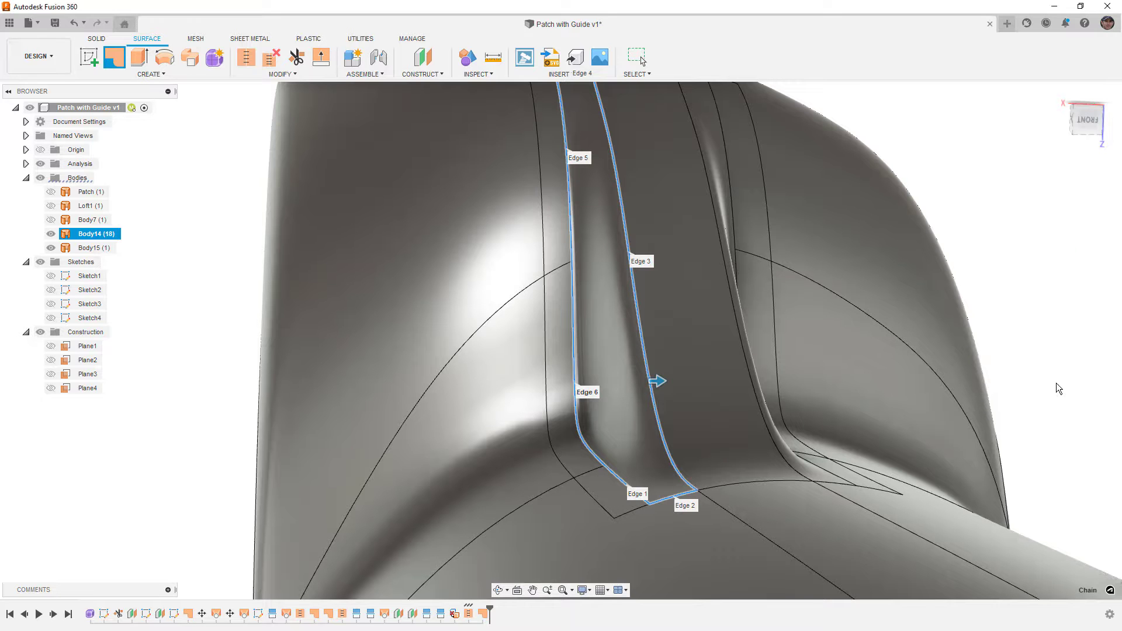
# Step: Examine both side patches and the edges meeting at the strip's upper corner
pyautogui.keyDown('shift'); pyautogui.moveTo(596, 345); pyautogui.dragTo(730, 351, button='middle'); pyautogui.keyUp('shift')
pyautogui.click(800, 354)
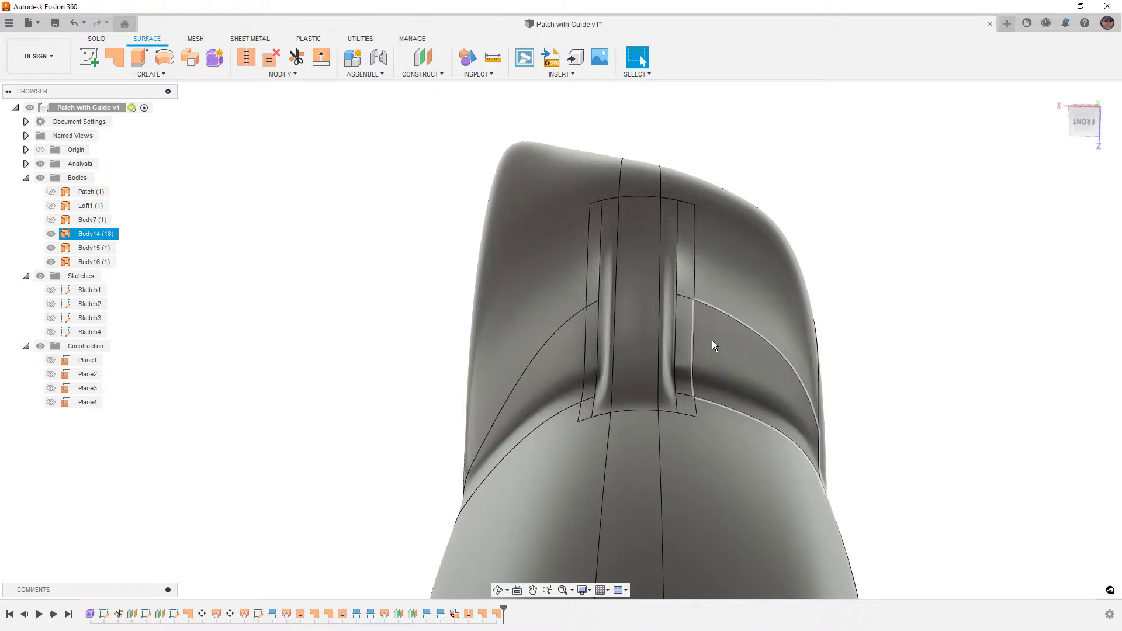
pyautogui.scroll(3, 626, 247)
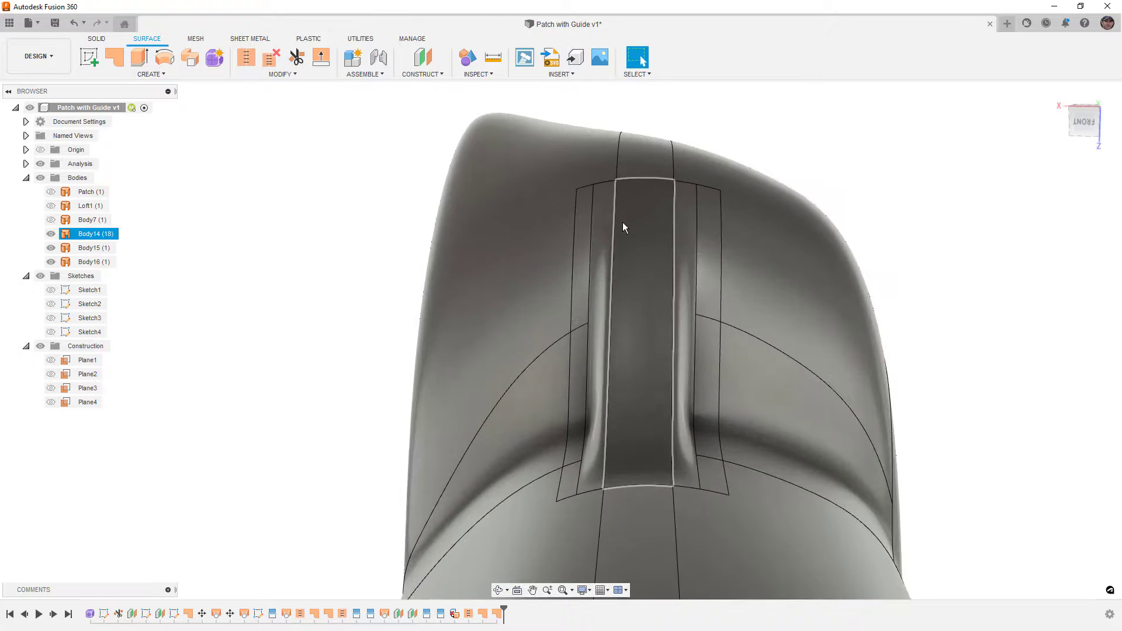
pyautogui.click(617, 197)
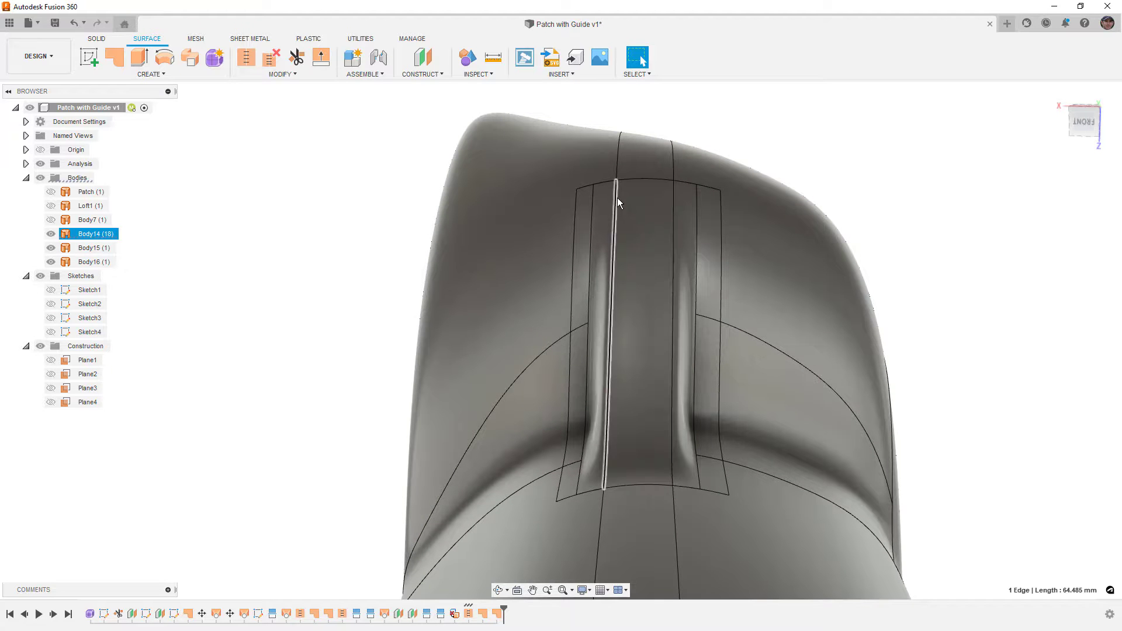
pyautogui.click(608, 183)
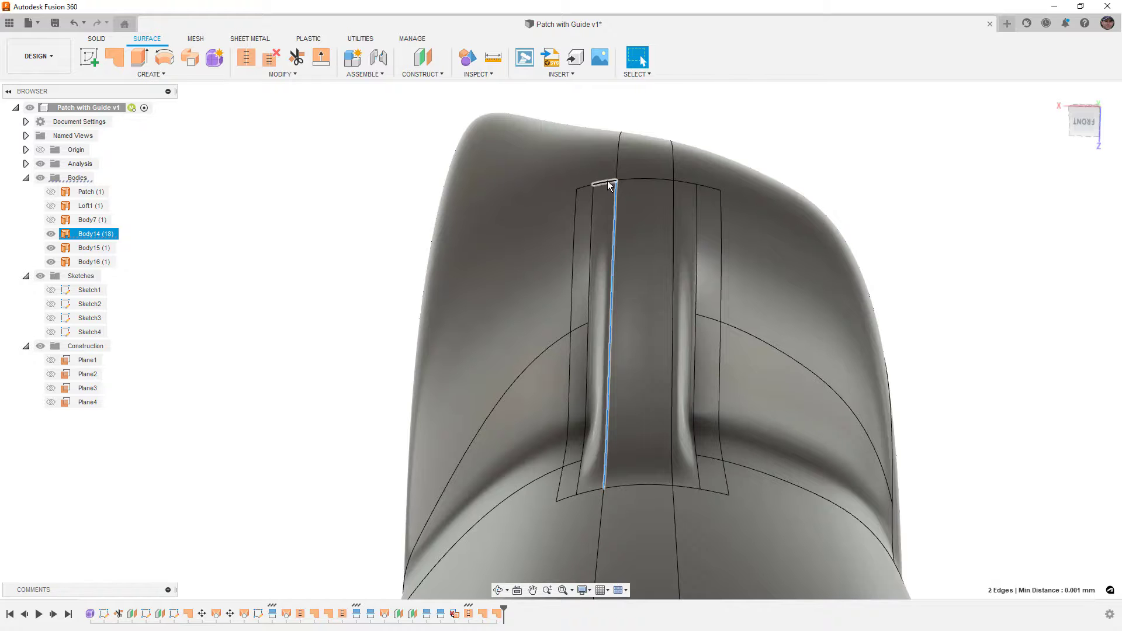
pyautogui.press('Escape')
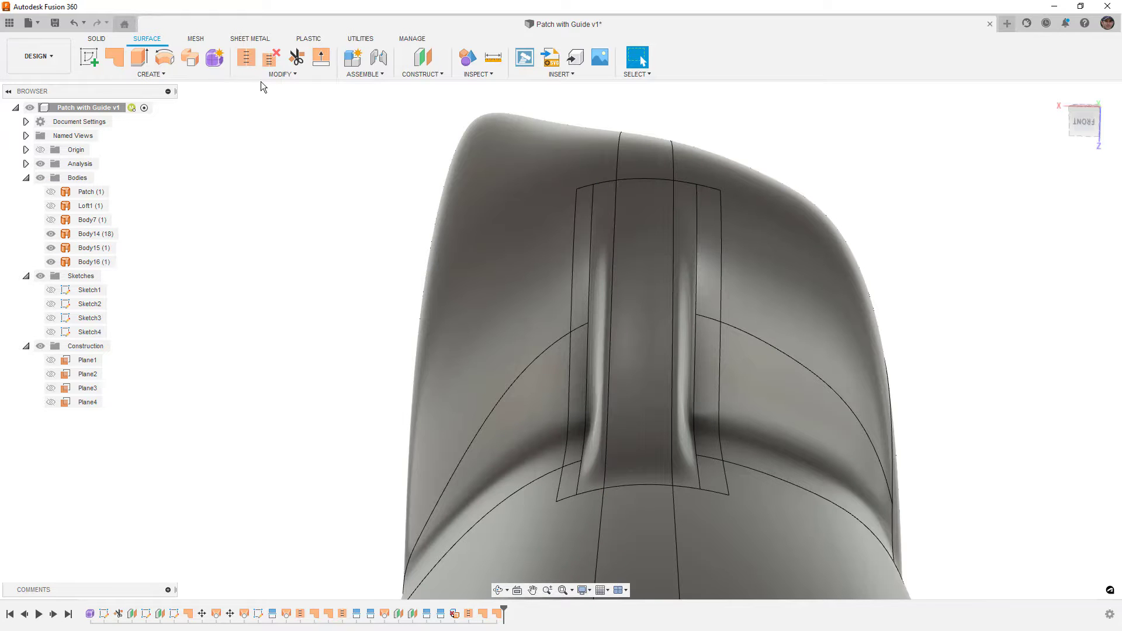
# Step: Stitch Body14 with the two side patches Body15 and Body16 into one surface body
pyautogui.click(246, 57)
pyautogui.click(614, 238)
pyautogui.click(605, 246)
pyautogui.click(1054, 495)
pyautogui.keyDown('shift'); pyautogui.moveTo(966, 440); pyautogui.dragTo(929, 409, button='middle'); pyautogui.keyUp('shift')
pyautogui.press('Escape')
pyautogui.keyDown('shift'); pyautogui.moveTo(809, 391); pyautogui.dragTo(756, 426, button='middle'); pyautogui.keyUp('shift')
# Step: Show the Loft1 and Patch bodies alongside Body17, leaving Body7 hidden
pyautogui.click(52, 206)
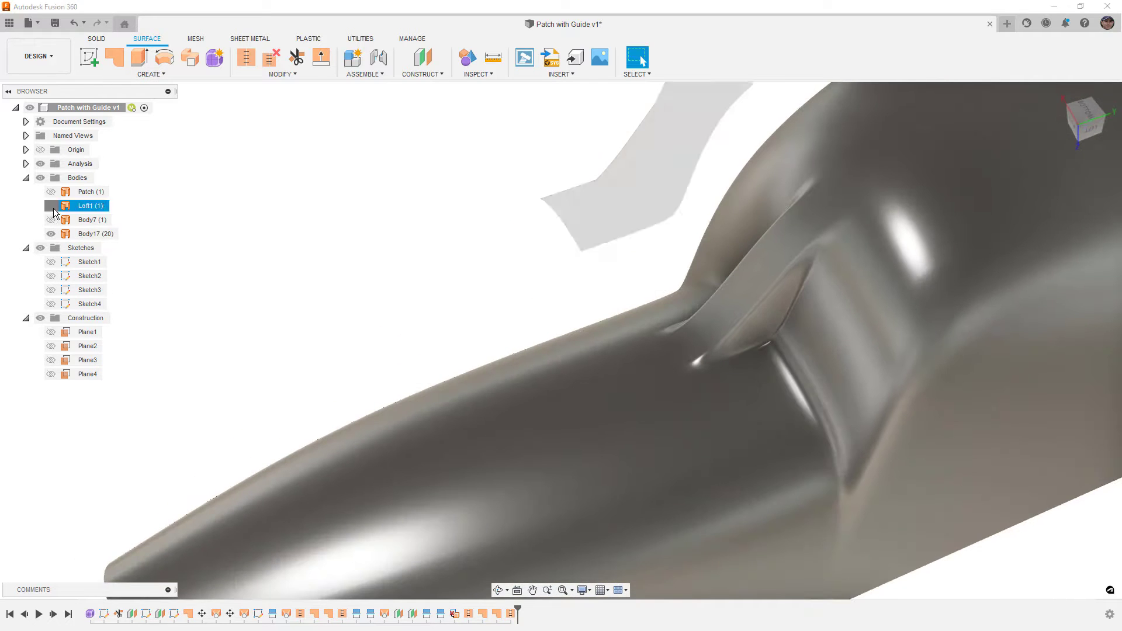
pyautogui.scroll(-5, 464, 272)
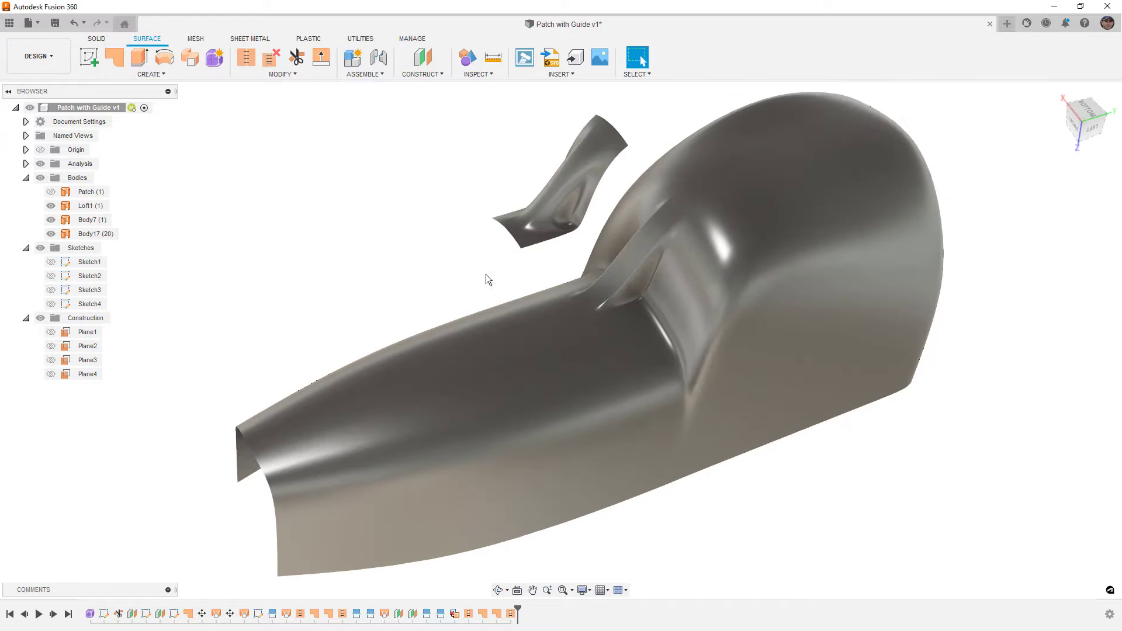
pyautogui.click(51, 206)
pyautogui.click(51, 206)
pyautogui.click(51, 220)
pyautogui.click(51, 192)
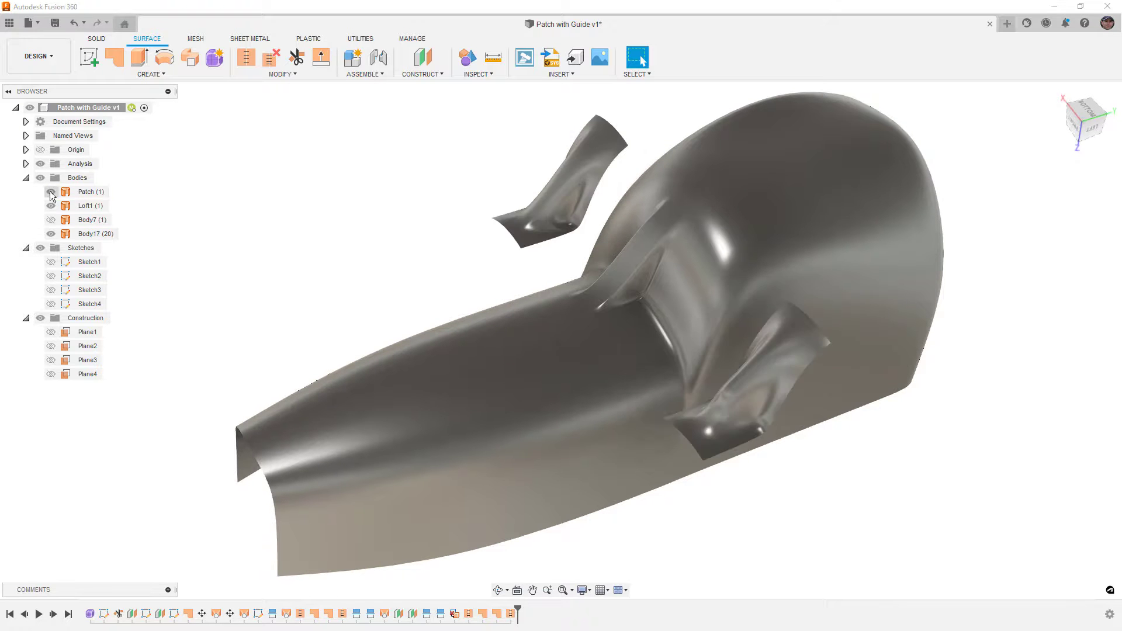
# Step: Compare the strip on Body17 with the Loft1 and Patch surfaces from the front and from oblique angles
pyautogui.click(94, 234)
pyautogui.keyDown('shift'); pyautogui.moveTo(288, 223); pyautogui.dragTo(316, 231, button='middle'); pyautogui.keyUp('shift')
pyautogui.keyDown('shift'); pyautogui.moveTo(548, 323); pyautogui.dragTo(678, 346, button='middle'); pyautogui.keyUp('shift')
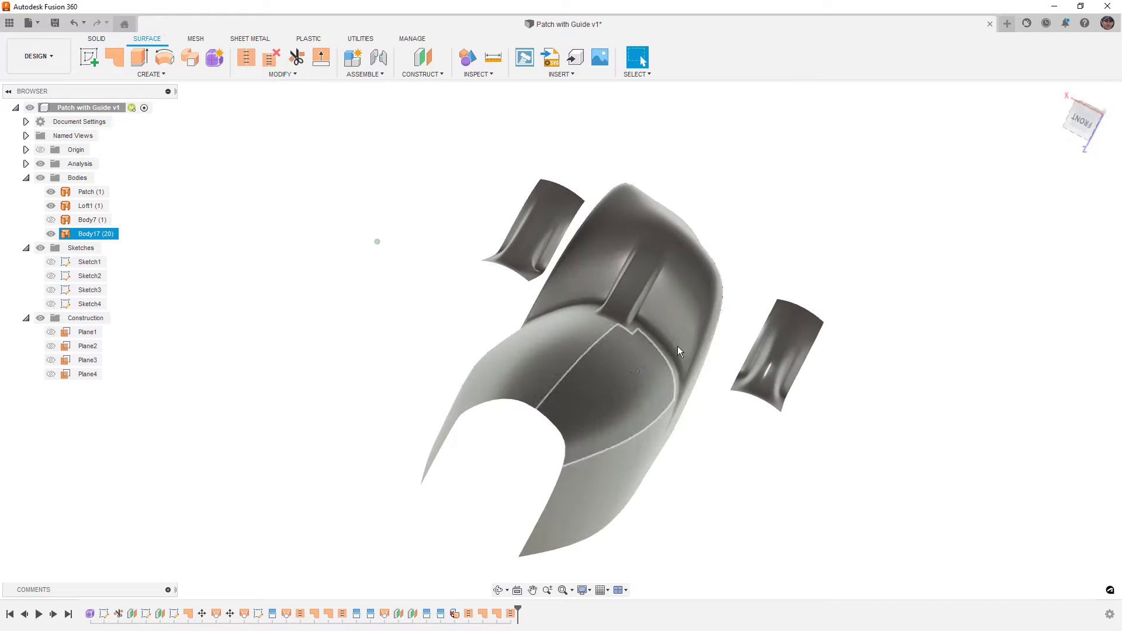
pyautogui.press('Escape')
pyautogui.click(1075, 121)
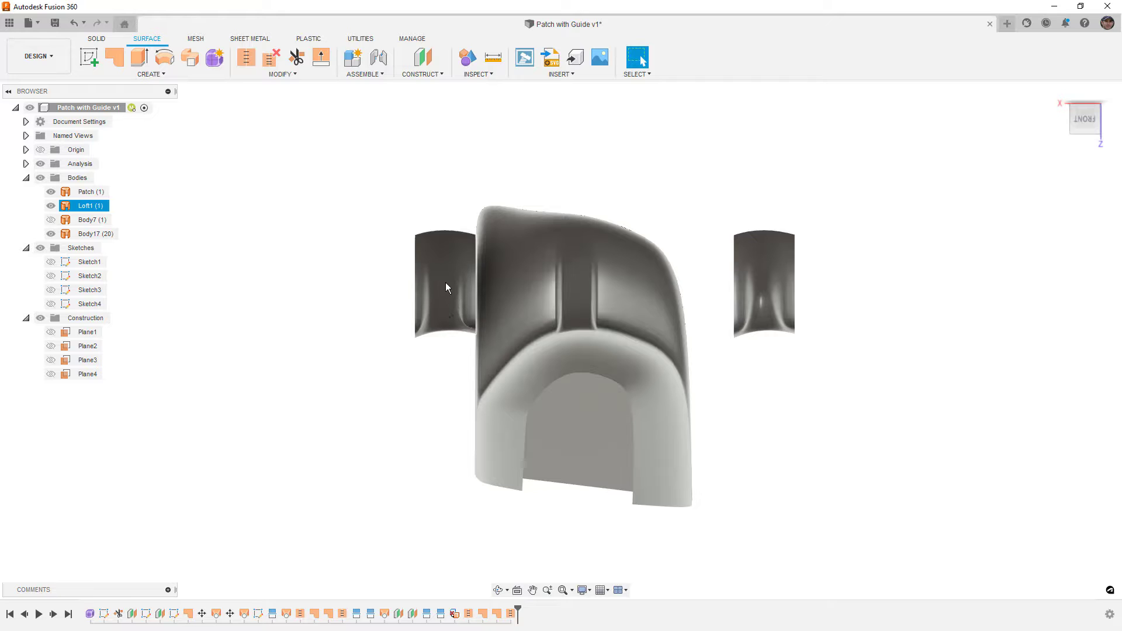
pyautogui.scroll(3, 447, 298)
pyautogui.click(447, 296)
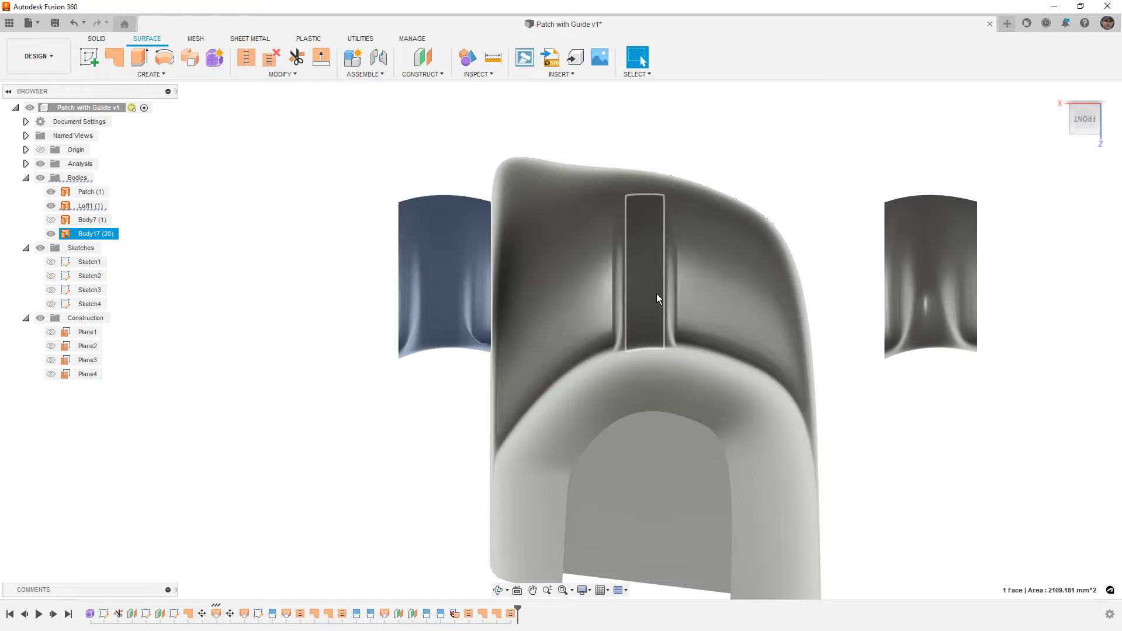
pyautogui.click(933, 293)
pyautogui.keyDown('shift'); pyautogui.moveTo(934, 295); pyautogui.dragTo(924, 361, button='middle'); pyautogui.keyUp('shift')
pyautogui.click(924, 362)
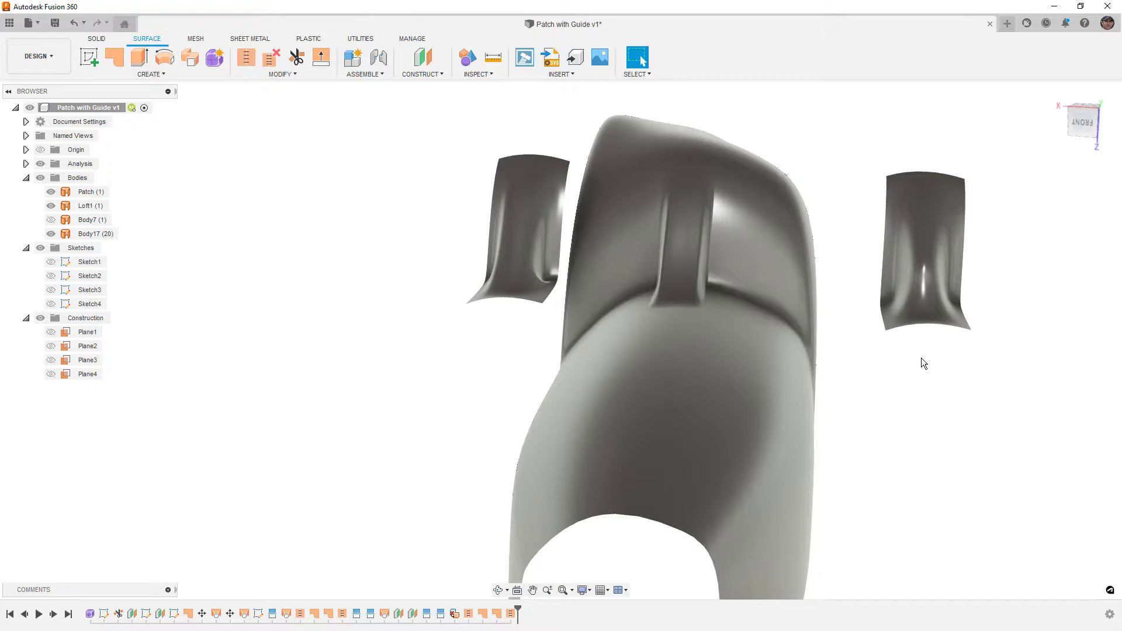
pyautogui.click(1083, 120)
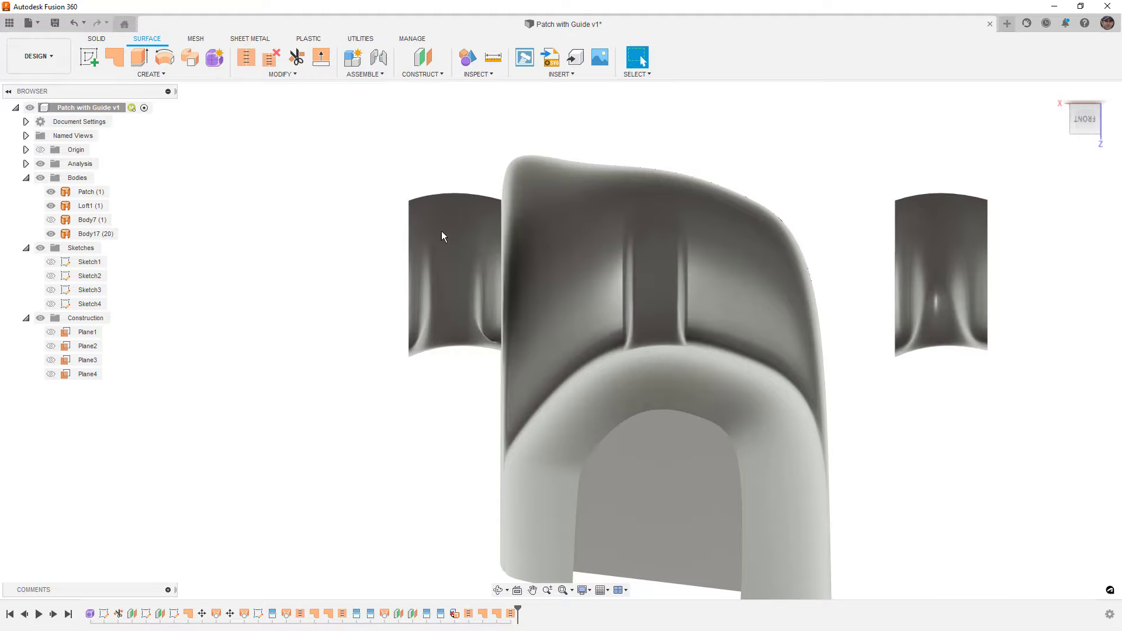
# Step: Hide the Loft1 and Patch bodies so only Body17 is displayed
pyautogui.click(86, 235)
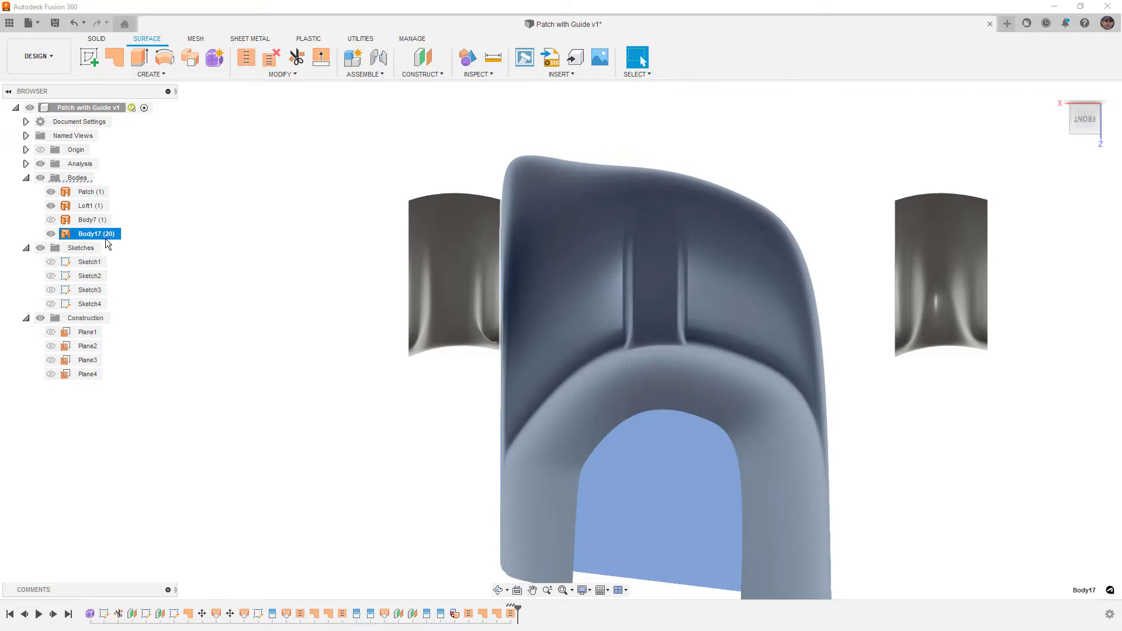
pyautogui.click(52, 206)
pyautogui.click(51, 191)
pyautogui.click(257, 234)
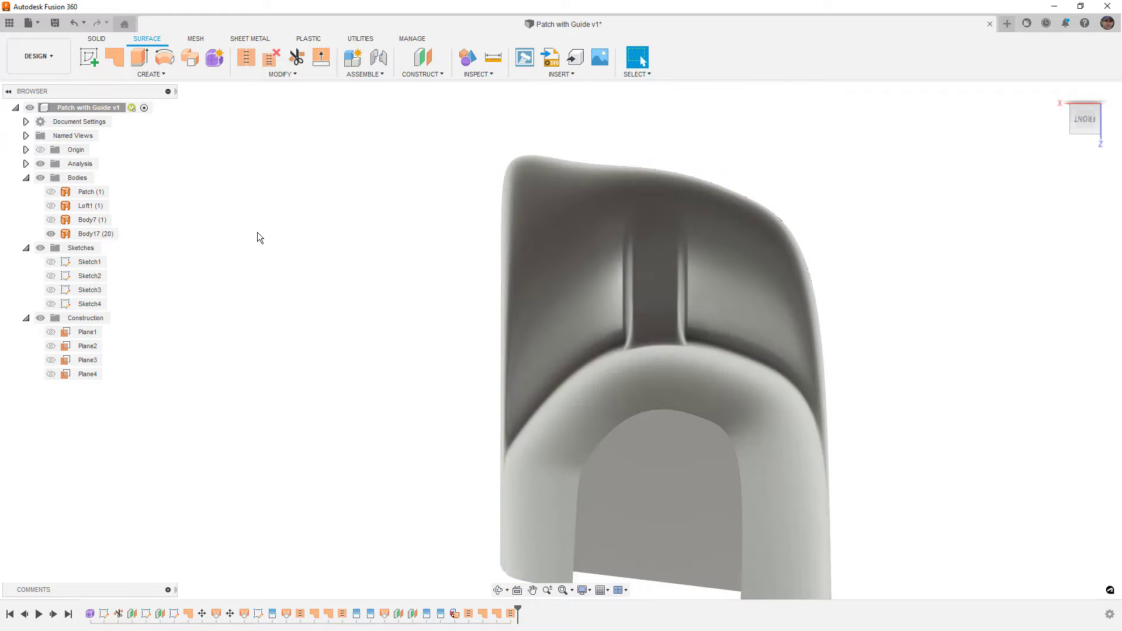
# Step: Examine the strip and its side patches up close on Body17, from the front around to above the bend
pyautogui.click(494, 280)
pyautogui.keyDown('shift'); pyautogui.moveTo(494, 281); pyautogui.dragTo(644, 335, button='middle'); pyautogui.keyUp('shift')
pyautogui.scroll(5, 622, 281)
pyautogui.scroll(-8, 649, 350)
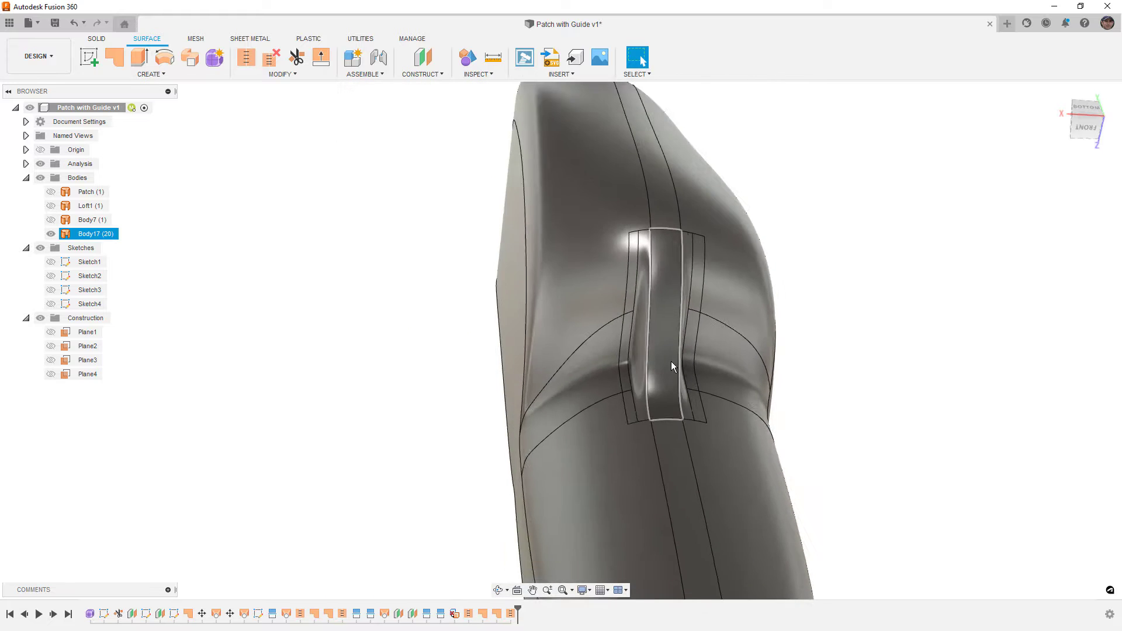
pyautogui.keyDown('shift'); pyautogui.moveTo(654, 378); pyautogui.dragTo(726, 307, button='middle'); pyautogui.keyUp('shift')
pyautogui.scroll(6, 427, 512)
pyautogui.keyDown('shift'); pyautogui.moveTo(429, 513); pyautogui.dragTo(589, 373, button='middle'); pyautogui.keyUp('shift')
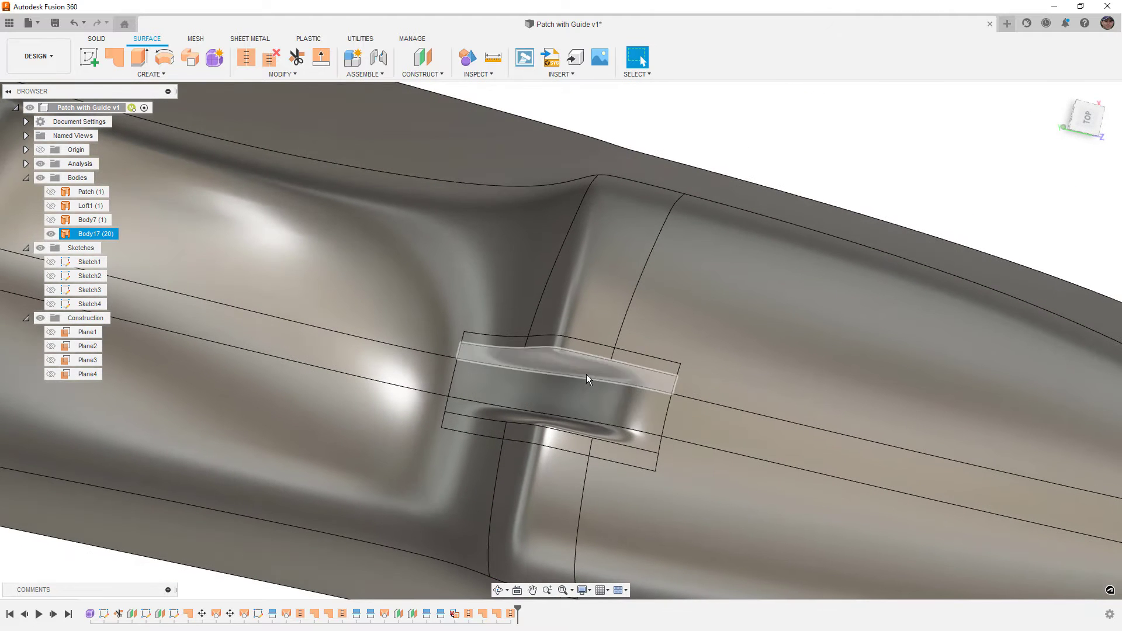
pyautogui.scroll(2, 547, 369)
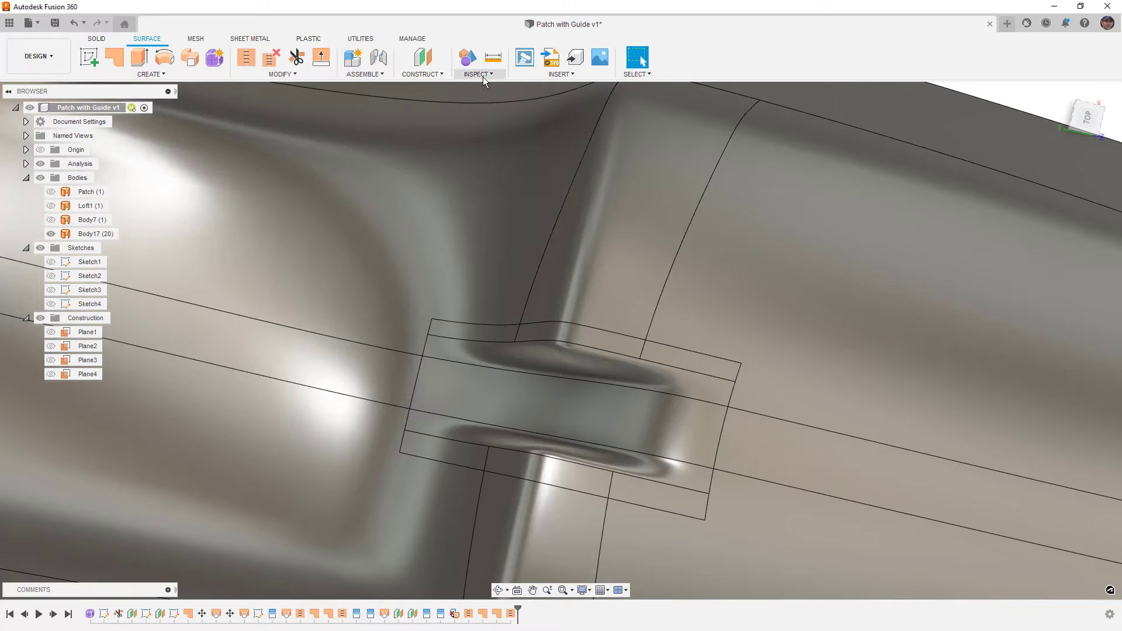
# Step: Run a curvature map analysis on Body17 with the limit-based type and a maximum limit of 5.617 mm
pyautogui.click(483, 76)
pyautogui.click(501, 152)
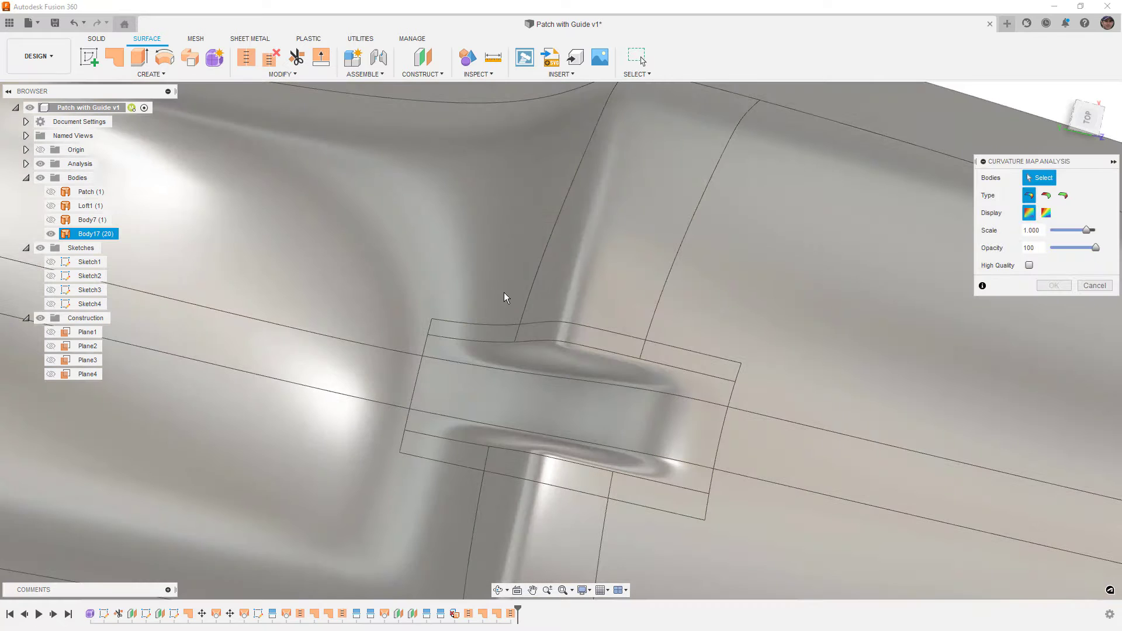
pyautogui.click(503, 293)
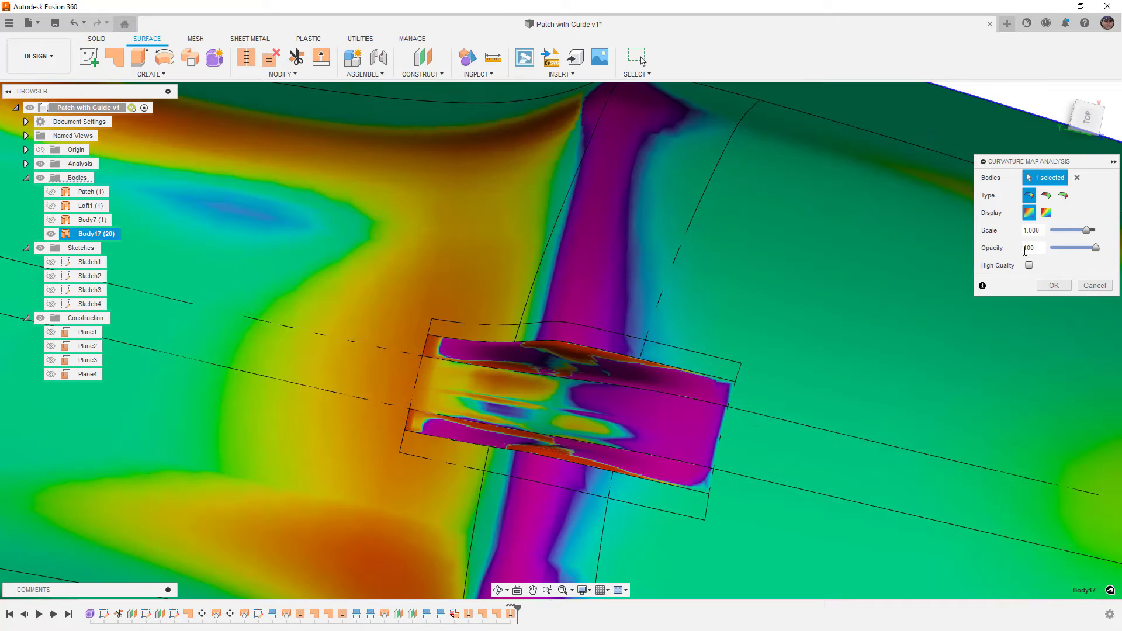
pyautogui.click(1067, 195)
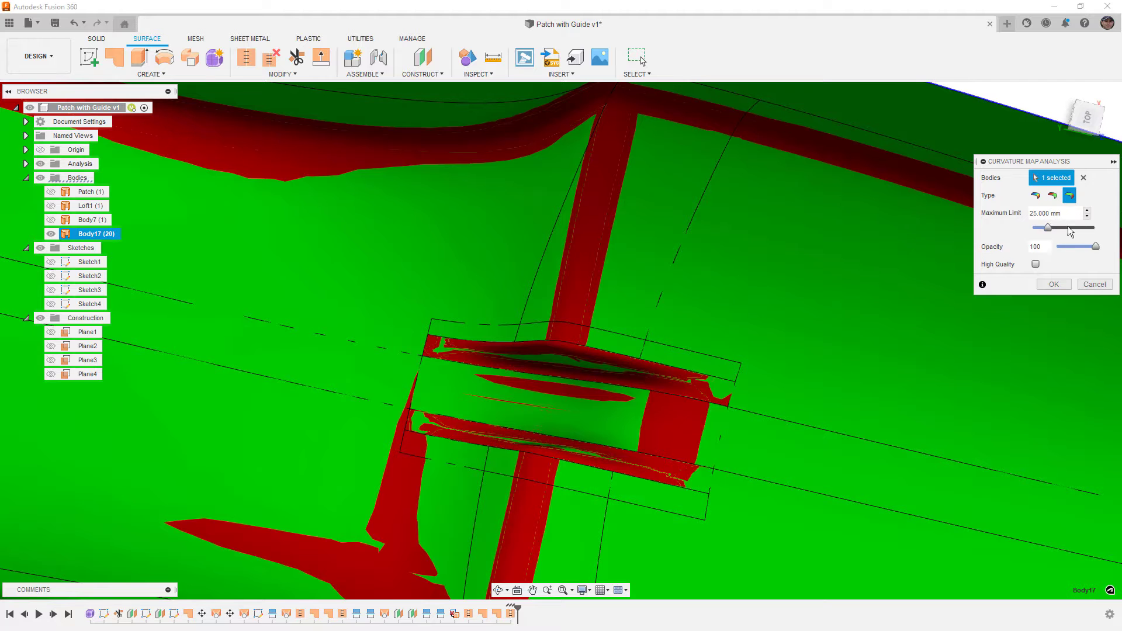
pyautogui.moveTo(1046, 225); pyautogui.dragTo(1035, 226)
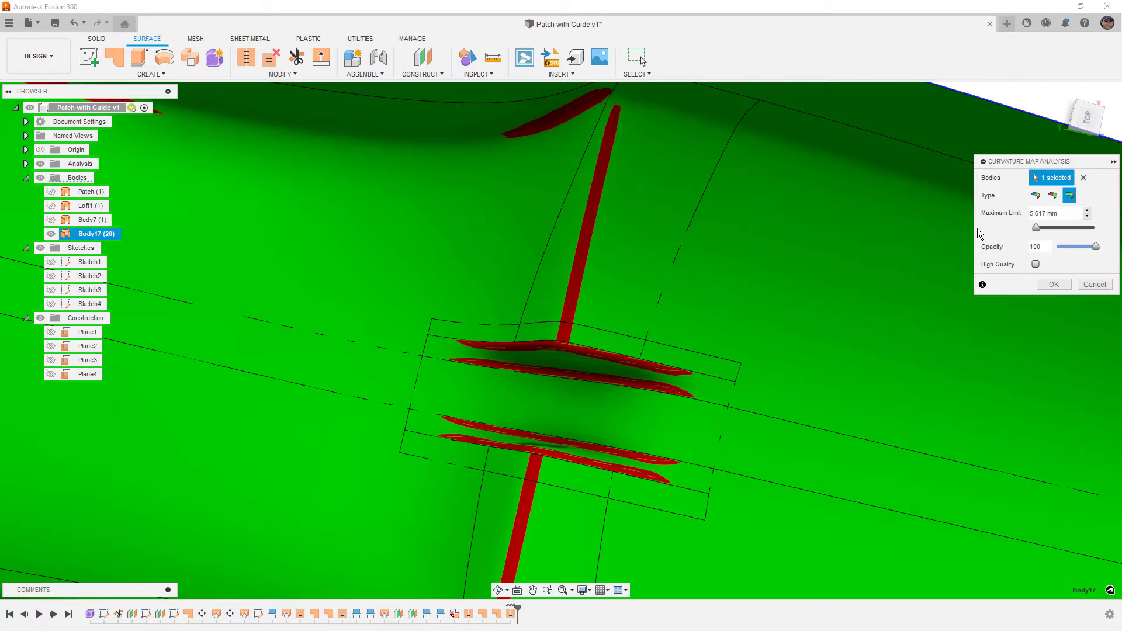
# Step: Examine the curvature map along the strip's edges and the bend from the front, and discard the analysis
pyautogui.scroll(-8, 977, 229)
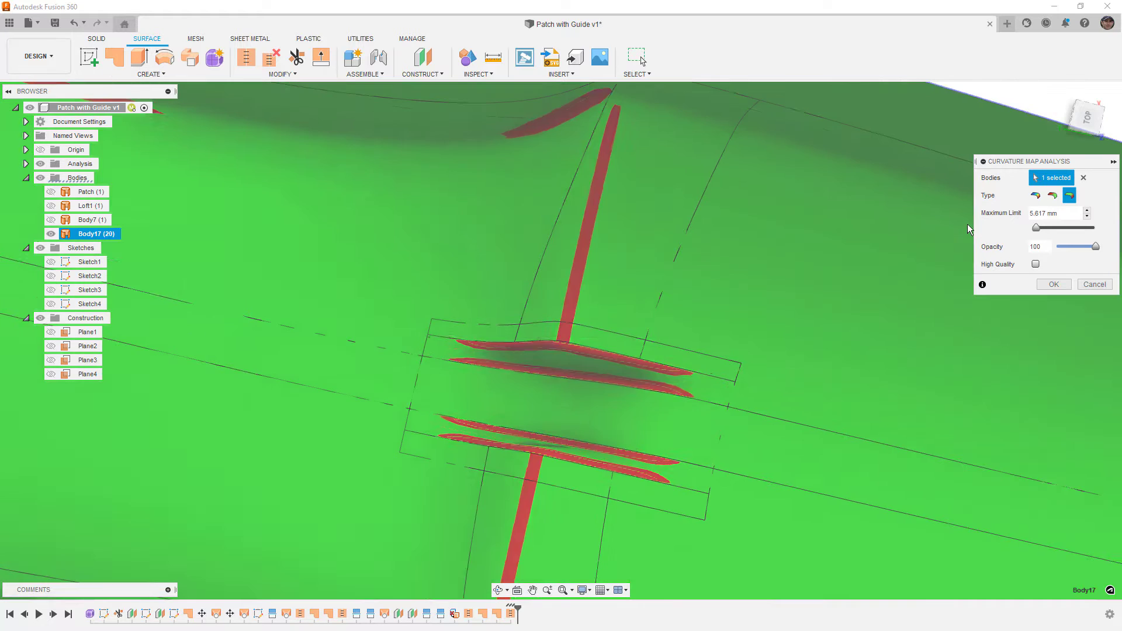
pyautogui.keyDown('shift'); pyautogui.moveTo(837, 265); pyautogui.dragTo(627, 249, button='middle'); pyautogui.keyUp('shift')
pyautogui.scroll(8, 724, 150)
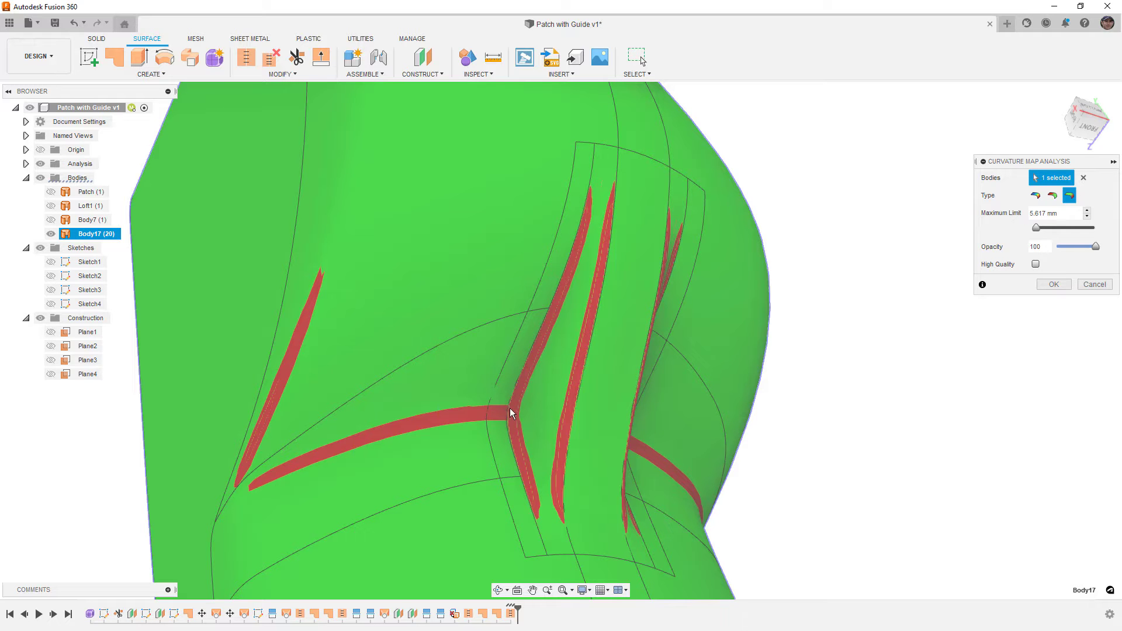
pyautogui.scroll(-2, 738, 353)
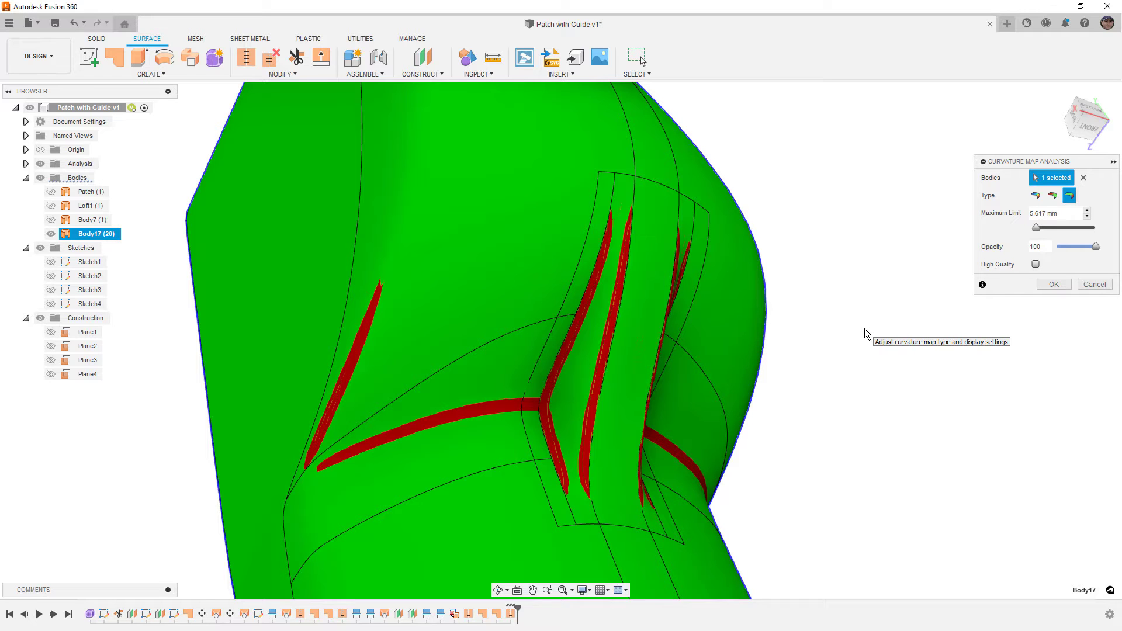
pyautogui.click(1093, 284)
# Step: Show Sketch3 and Sketch2 to display the guide curves running along the strip on Body17
pyautogui.keyDown('shift'); pyautogui.moveTo(690, 292); pyautogui.dragTo(678, 234, button='middle'); pyautogui.keyUp('shift')
pyautogui.moveTo(809, 210); pyautogui.dragTo(499, 248, button='middle')
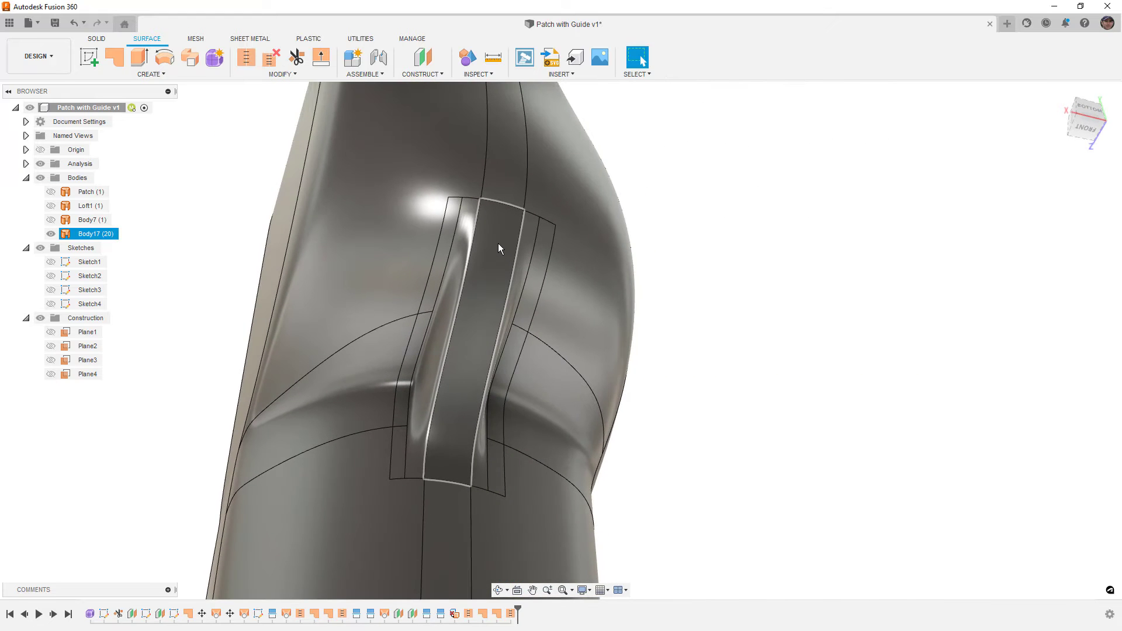
pyautogui.click(51, 288)
pyautogui.click(50, 276)
pyautogui.keyDown('shift'); pyautogui.moveTo(513, 276); pyautogui.dragTo(491, 279, button='middle'); pyautogui.keyUp('shift')
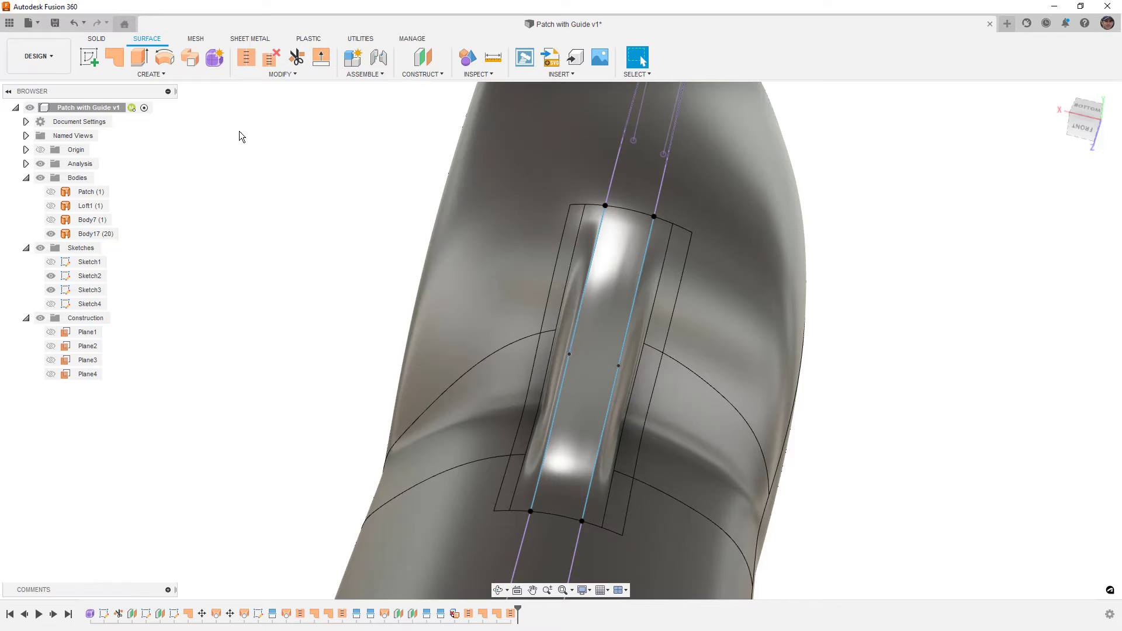
pyautogui.click(190, 58)
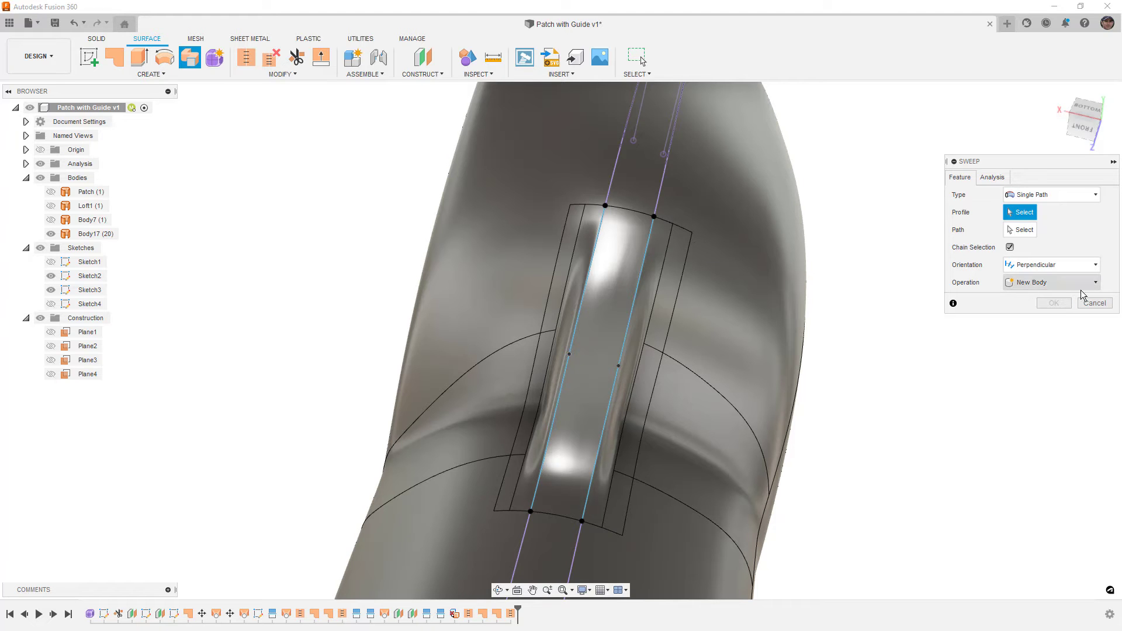
pyautogui.click(1095, 303)
pyautogui.click(179, 72)
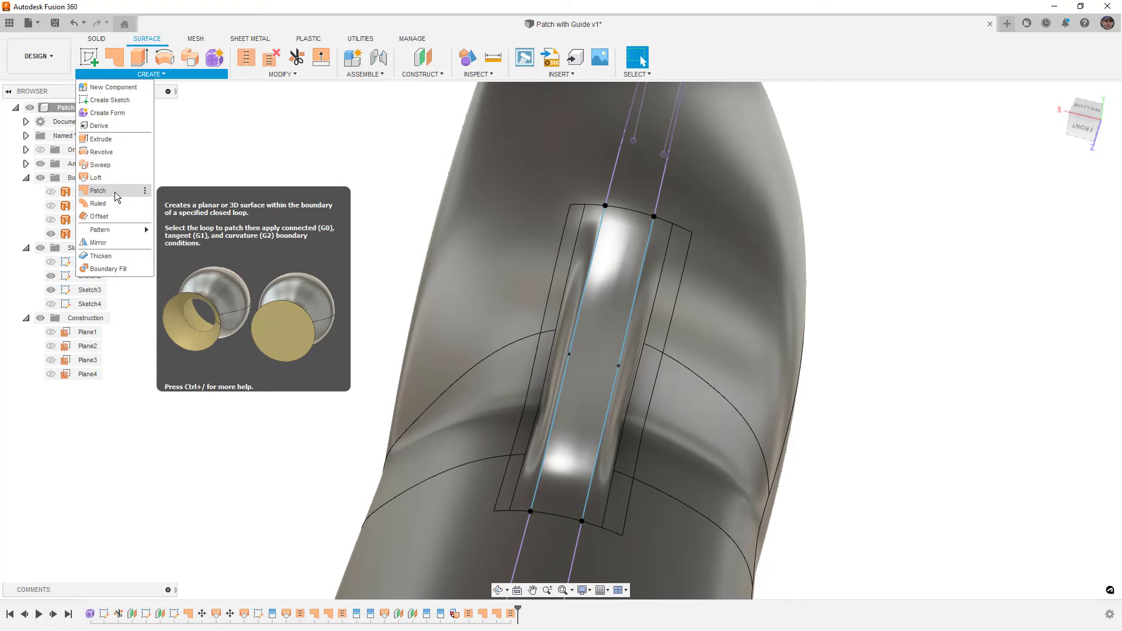
pyautogui.click(257, 183)
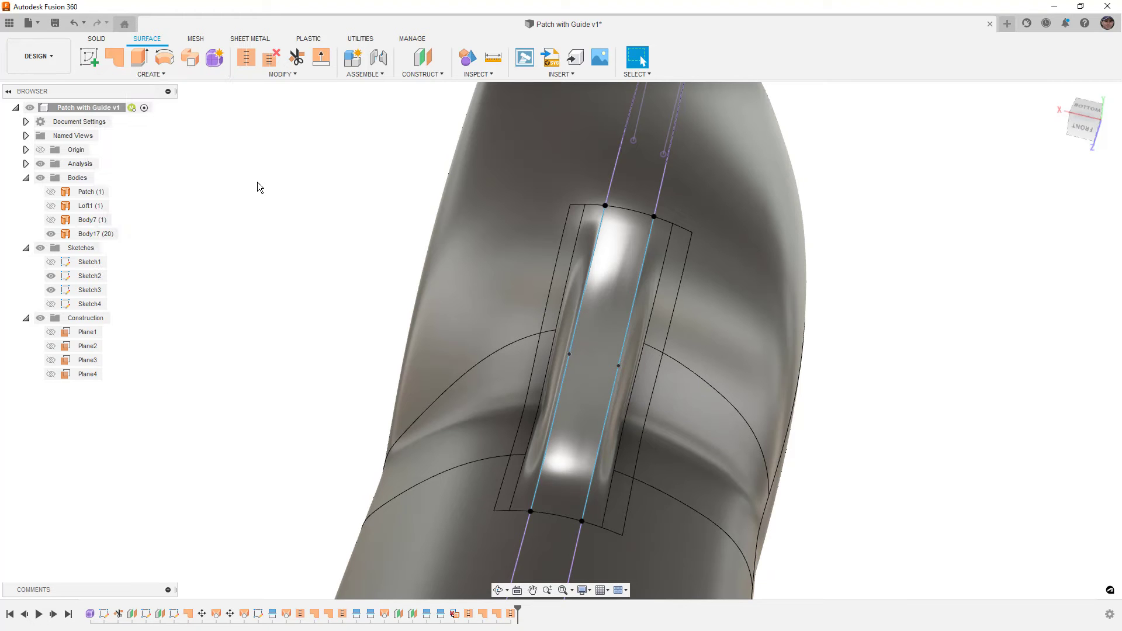